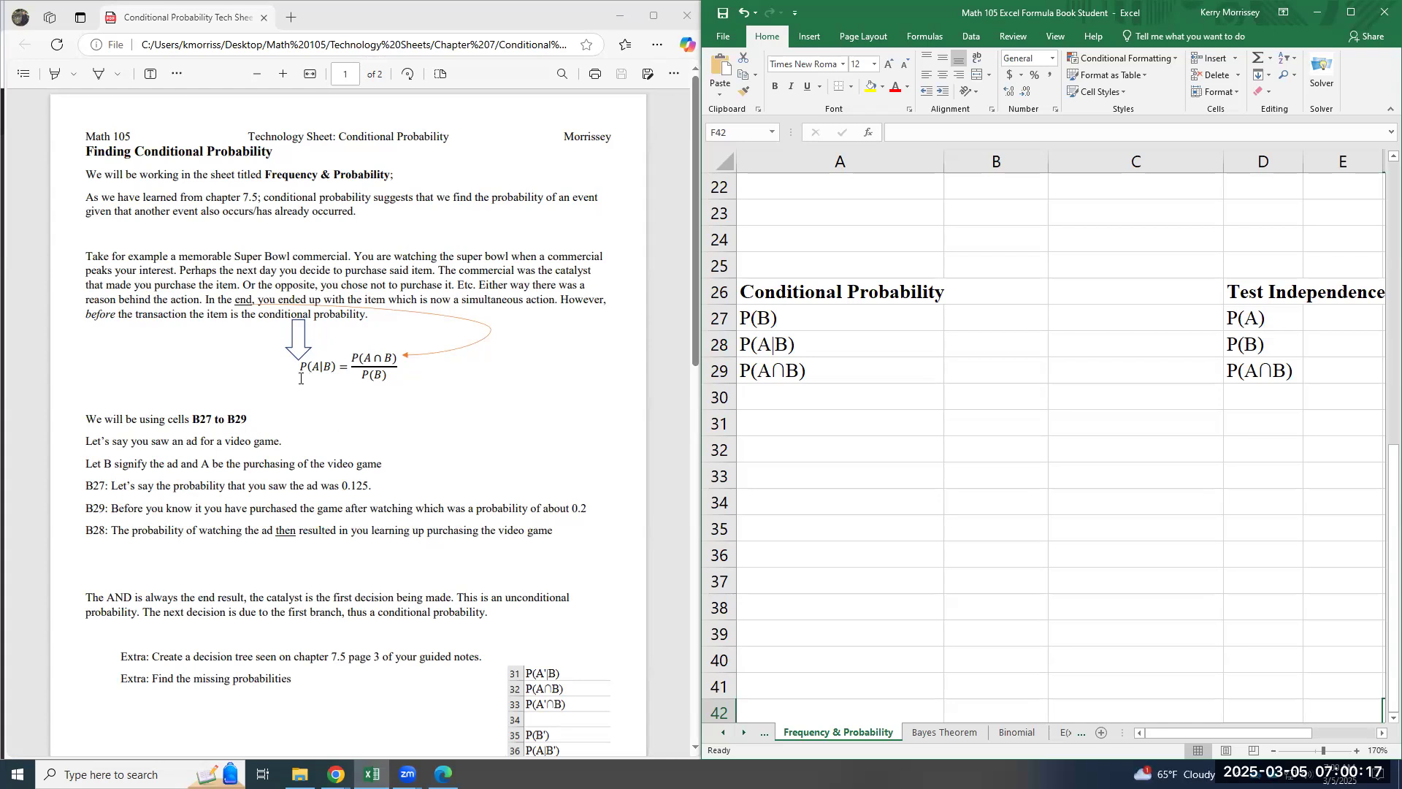
- Examine the conditional probability formula on the technology sheet, including P(A|B), P(A∩B) and P(B)
drag(351, 354, 399, 358)
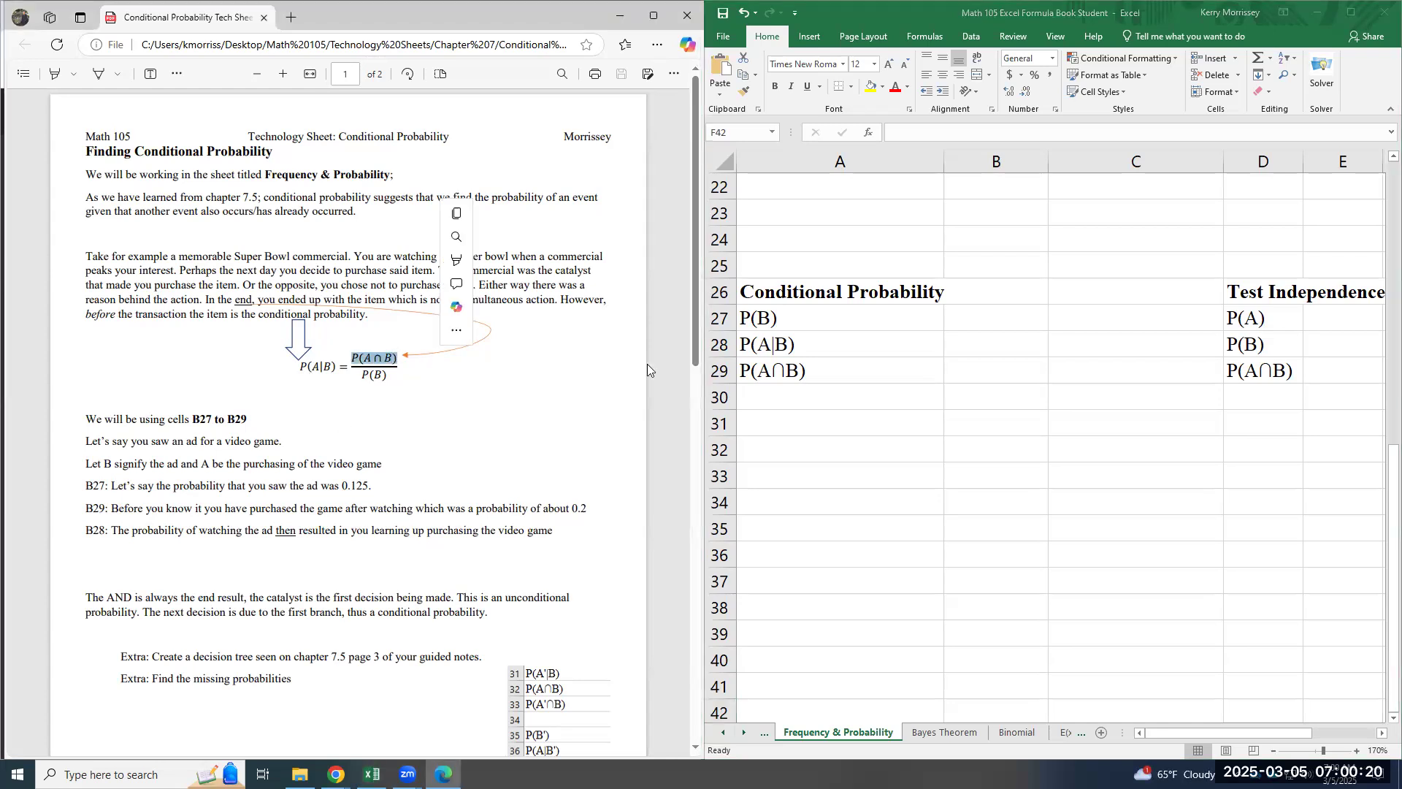
click(853, 389)
click(435, 384)
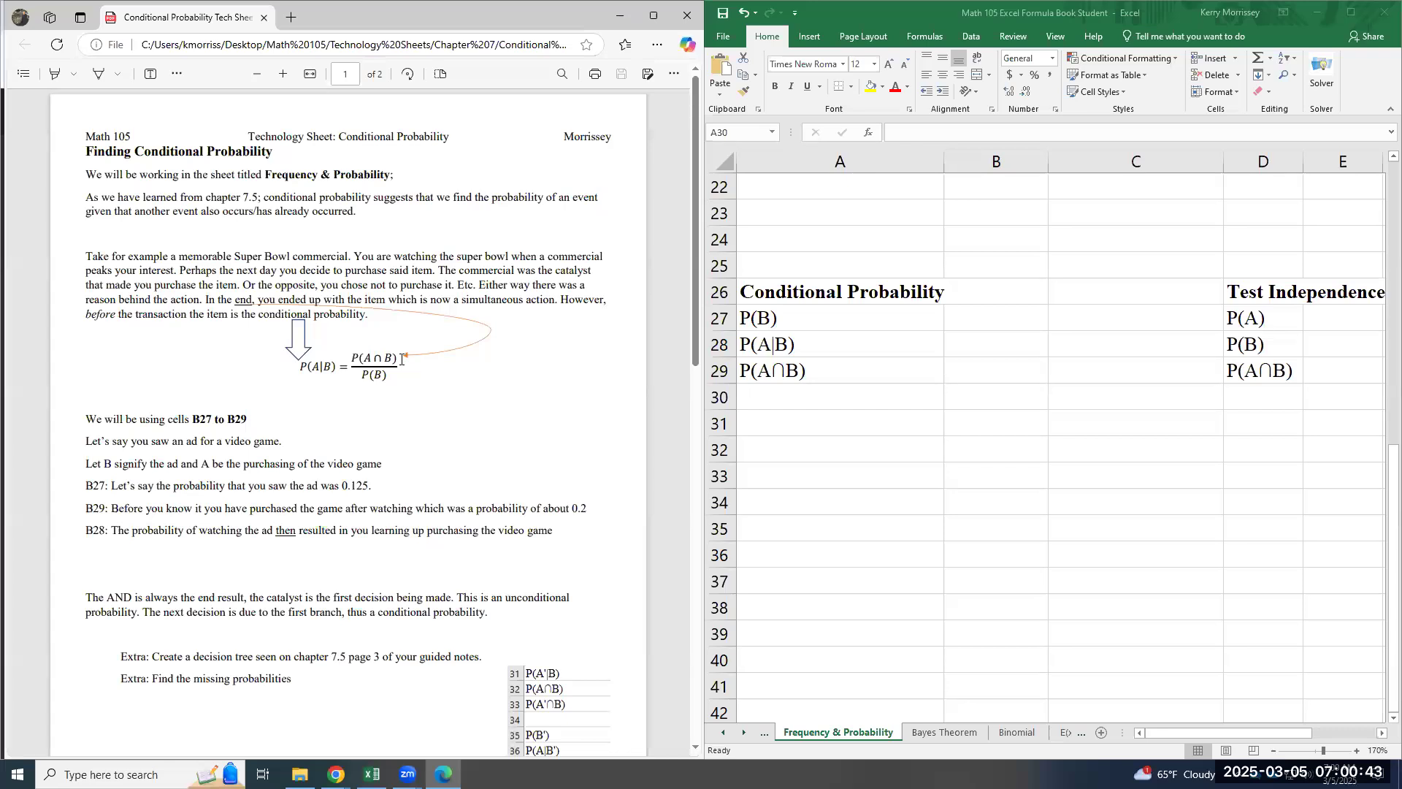
drag(362, 375, 394, 378)
click(394, 379)
drag(399, 357, 351, 363)
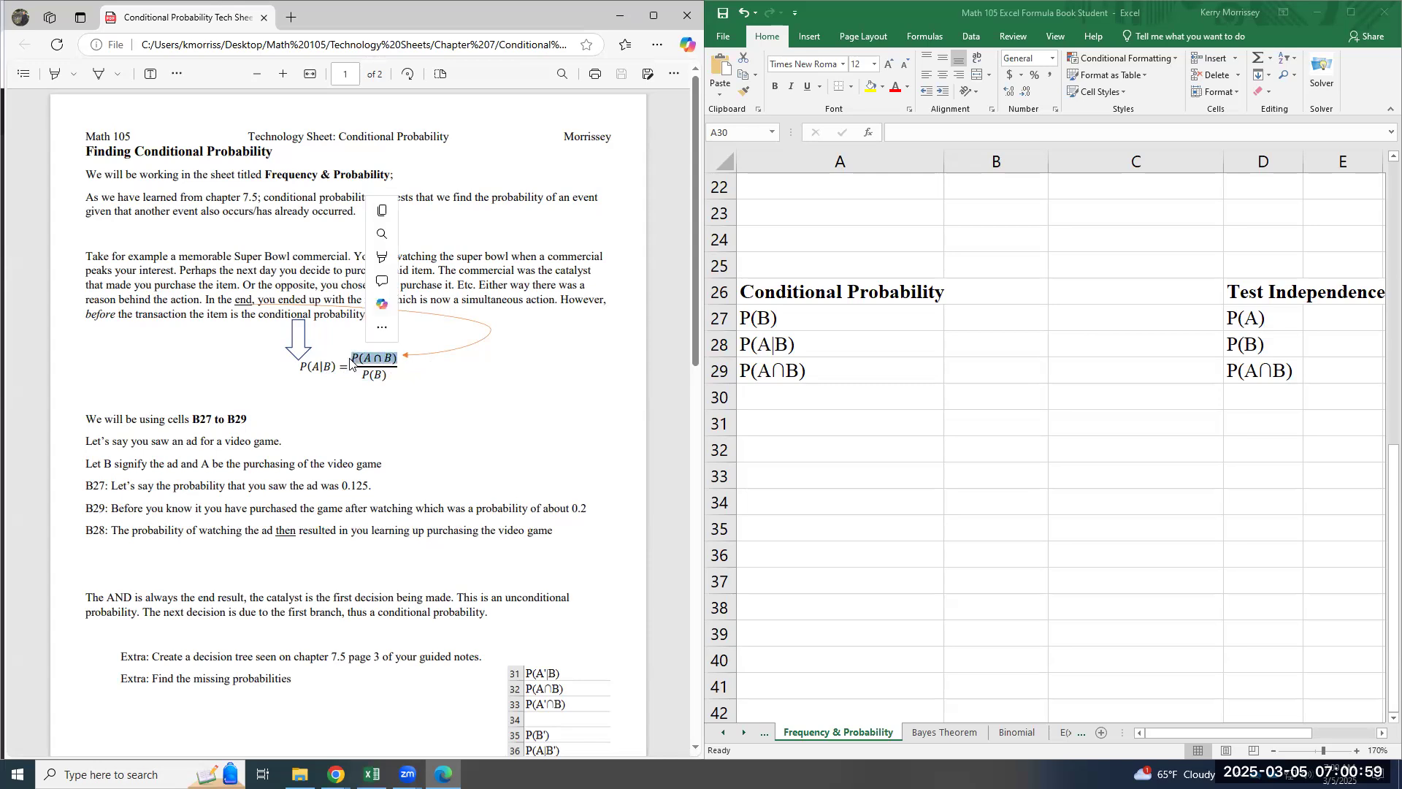
click(392, 369)
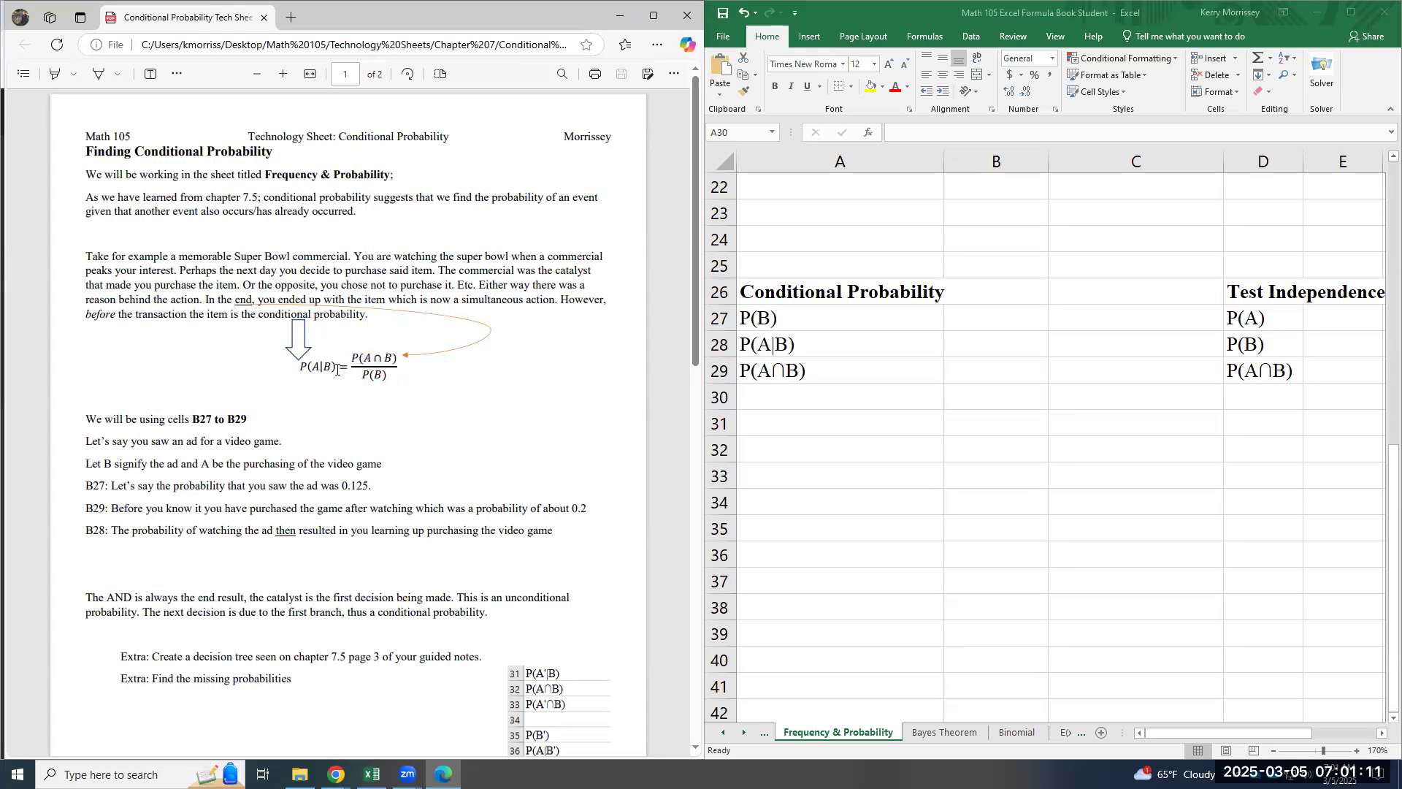
drag(337, 369, 301, 370)
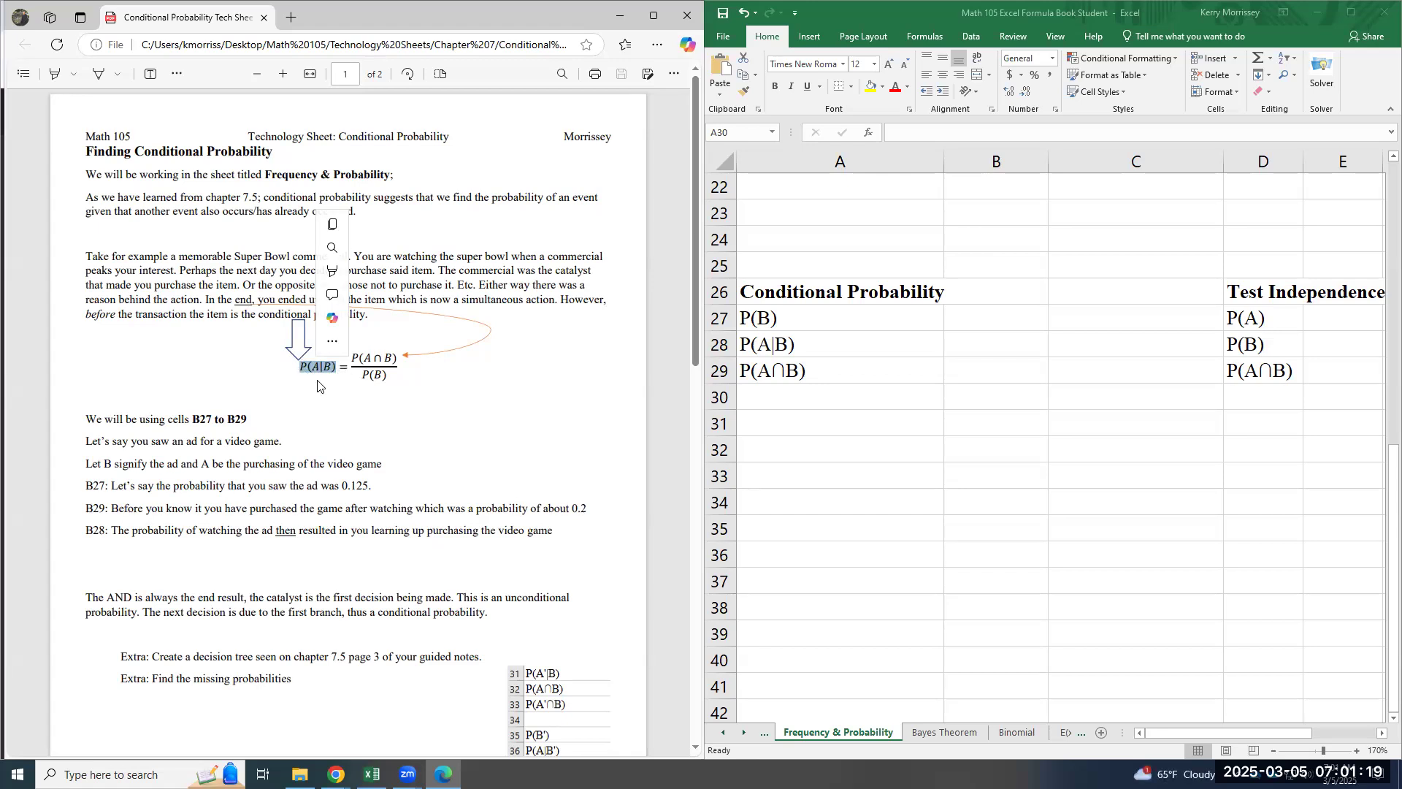
drag(334, 368, 329, 377)
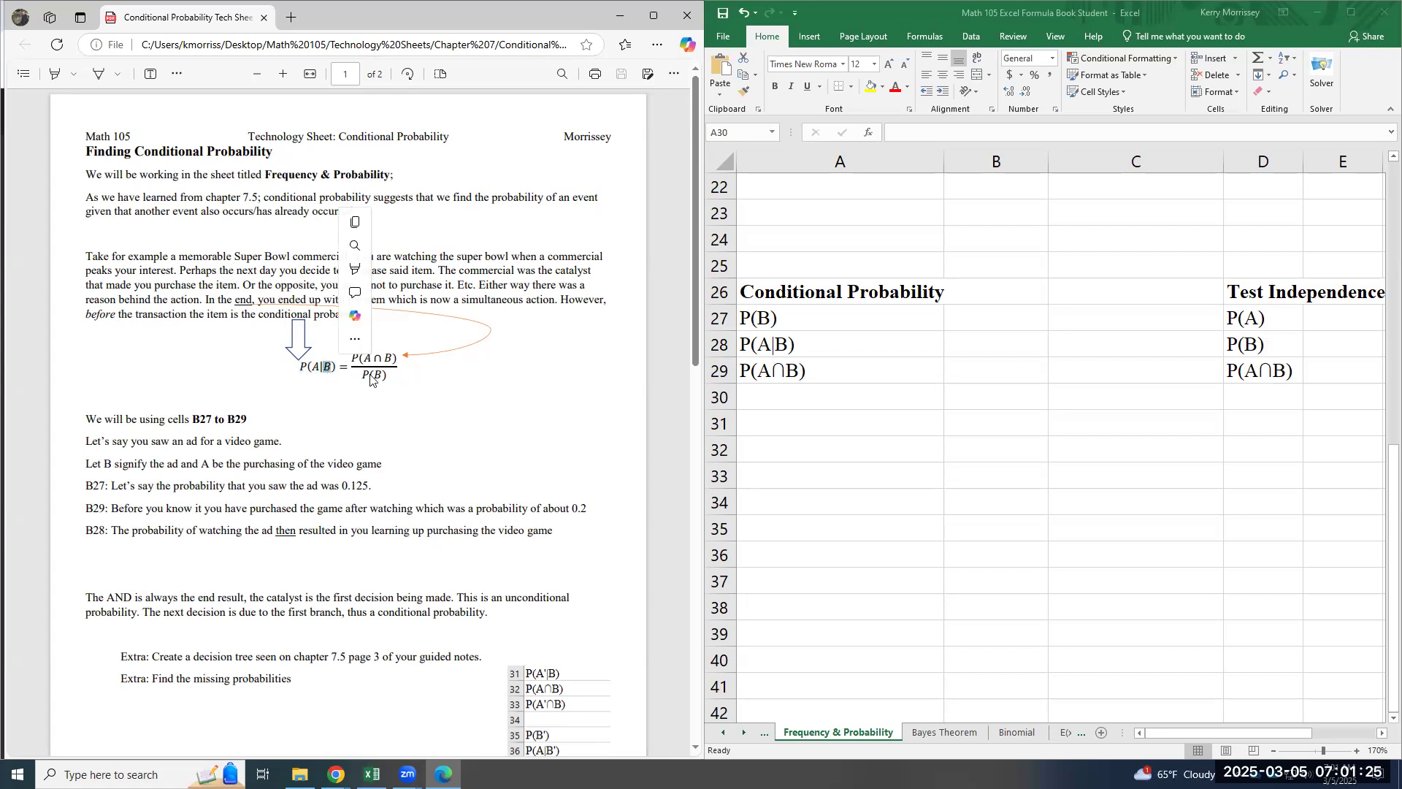
drag(318, 371, 315, 367)
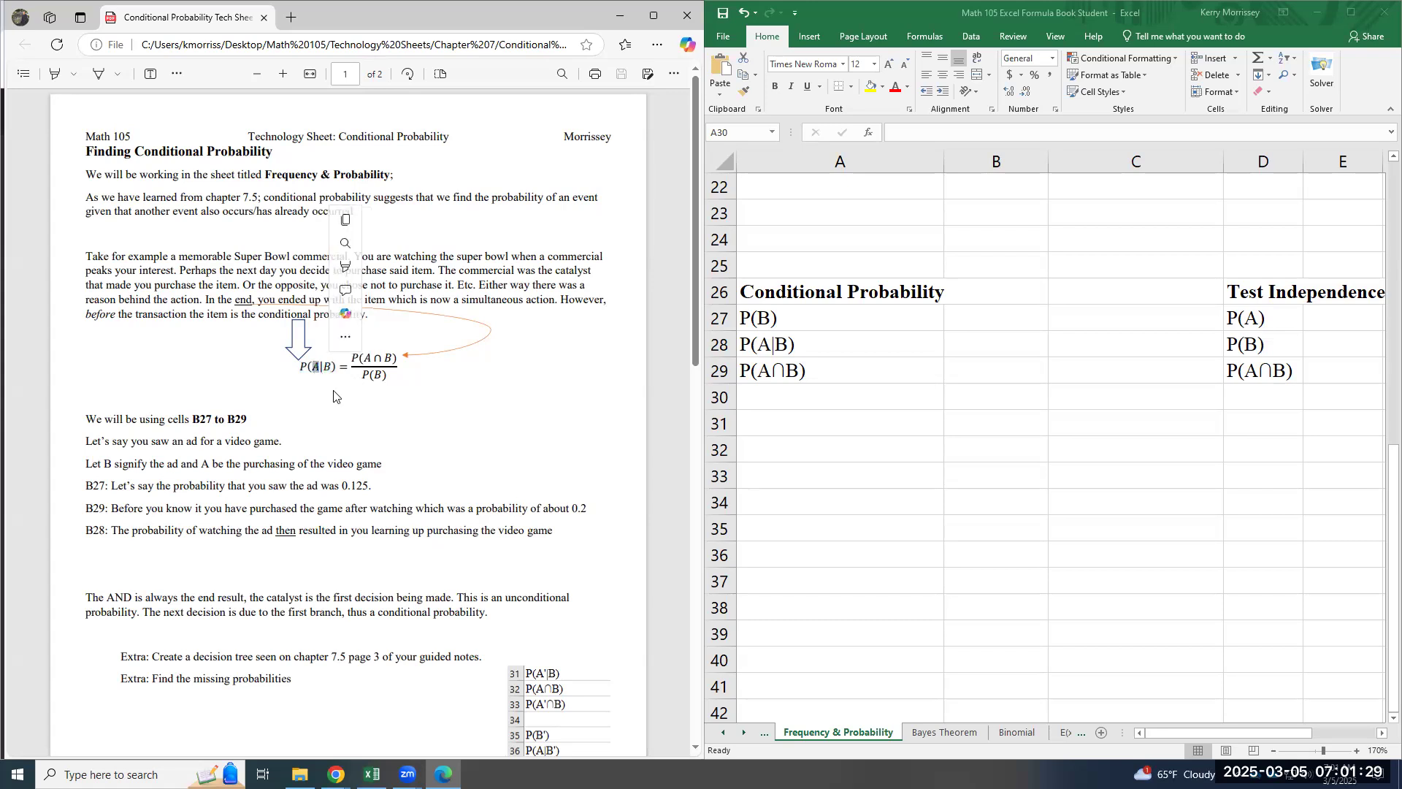
click(381, 368)
drag(398, 356, 349, 361)
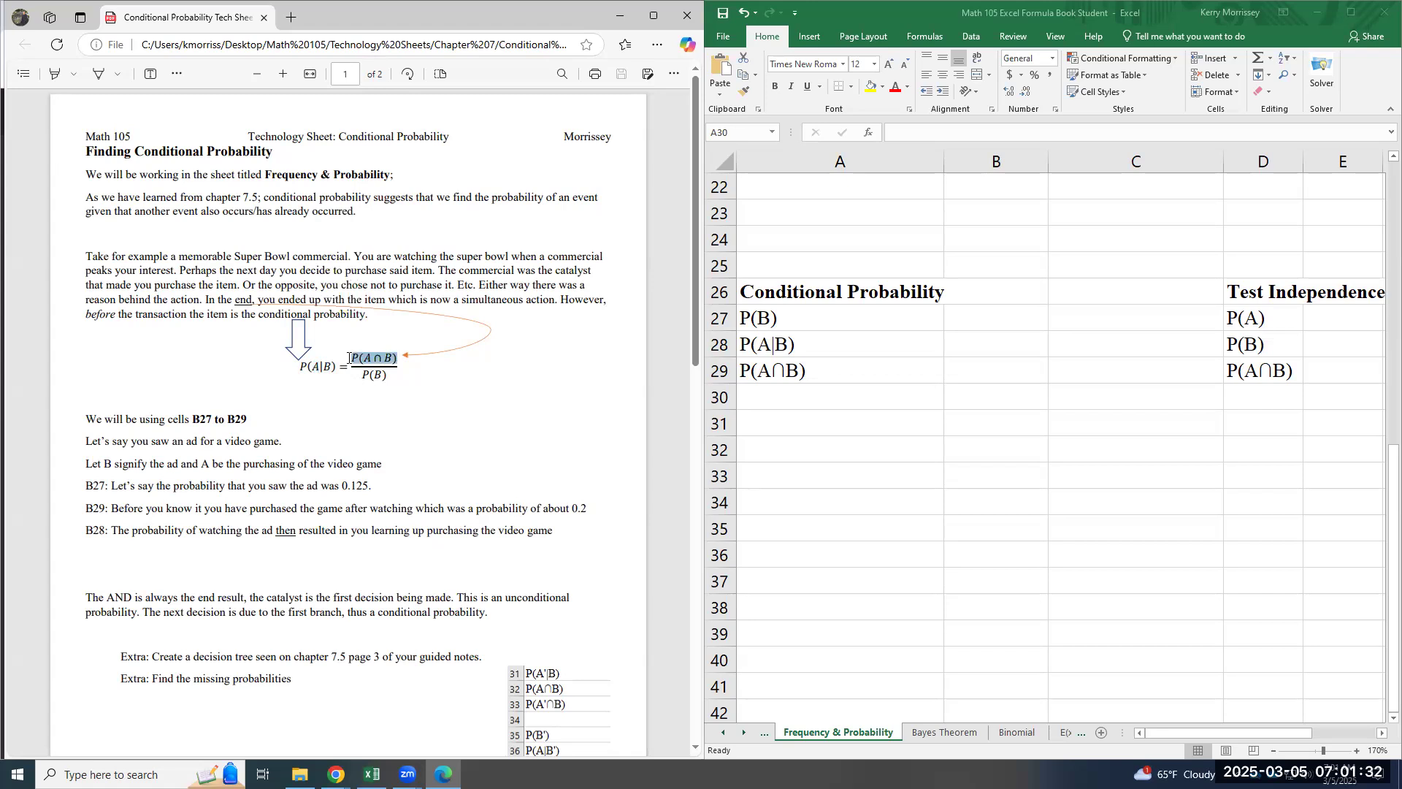
click(314, 367)
- Move the technology sheet aside to review the multiplication principle and decision tree in the guided notes, then bring the sheet back
drag(343, 18, 1013, 61)
scroll(473, 383, down, 15)
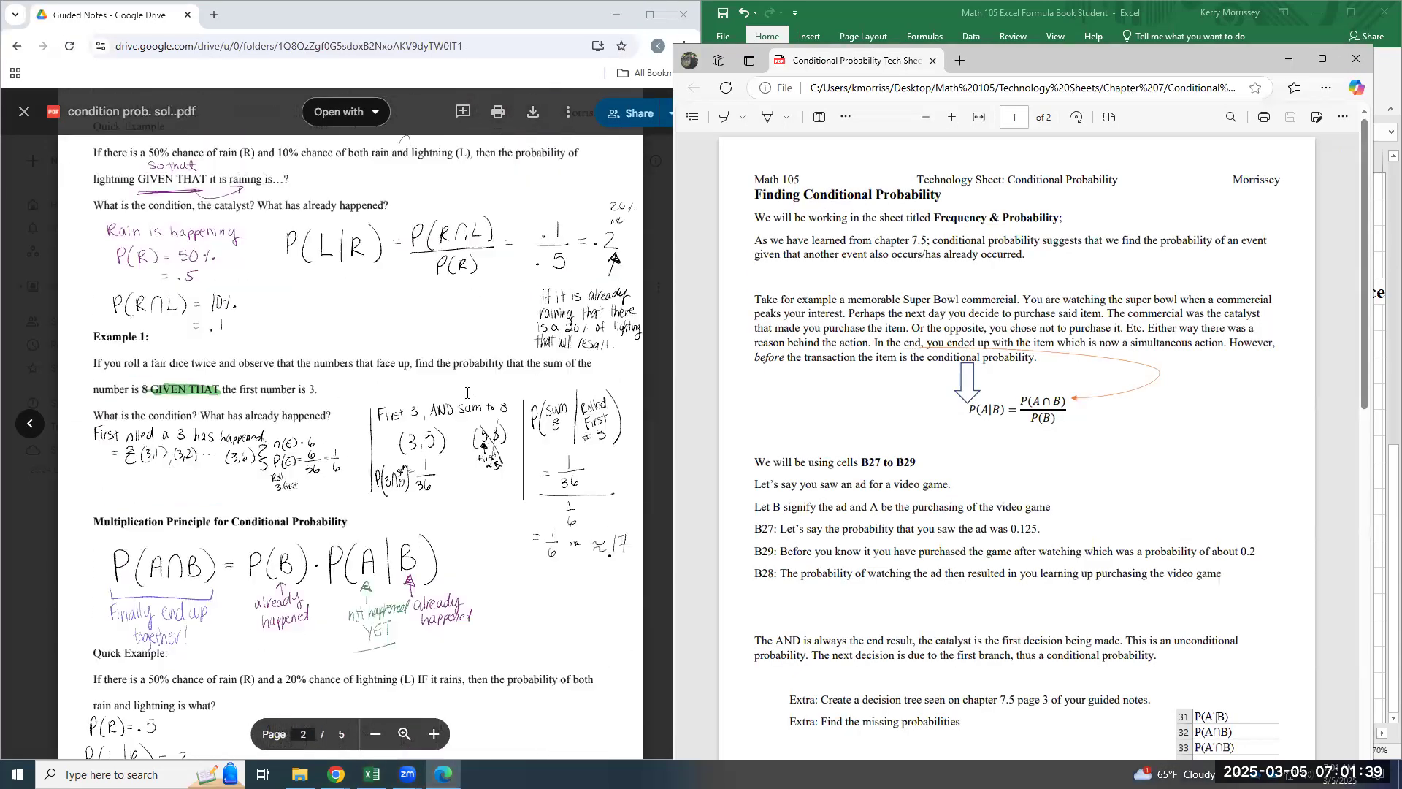
scroll(461, 399, down, 2)
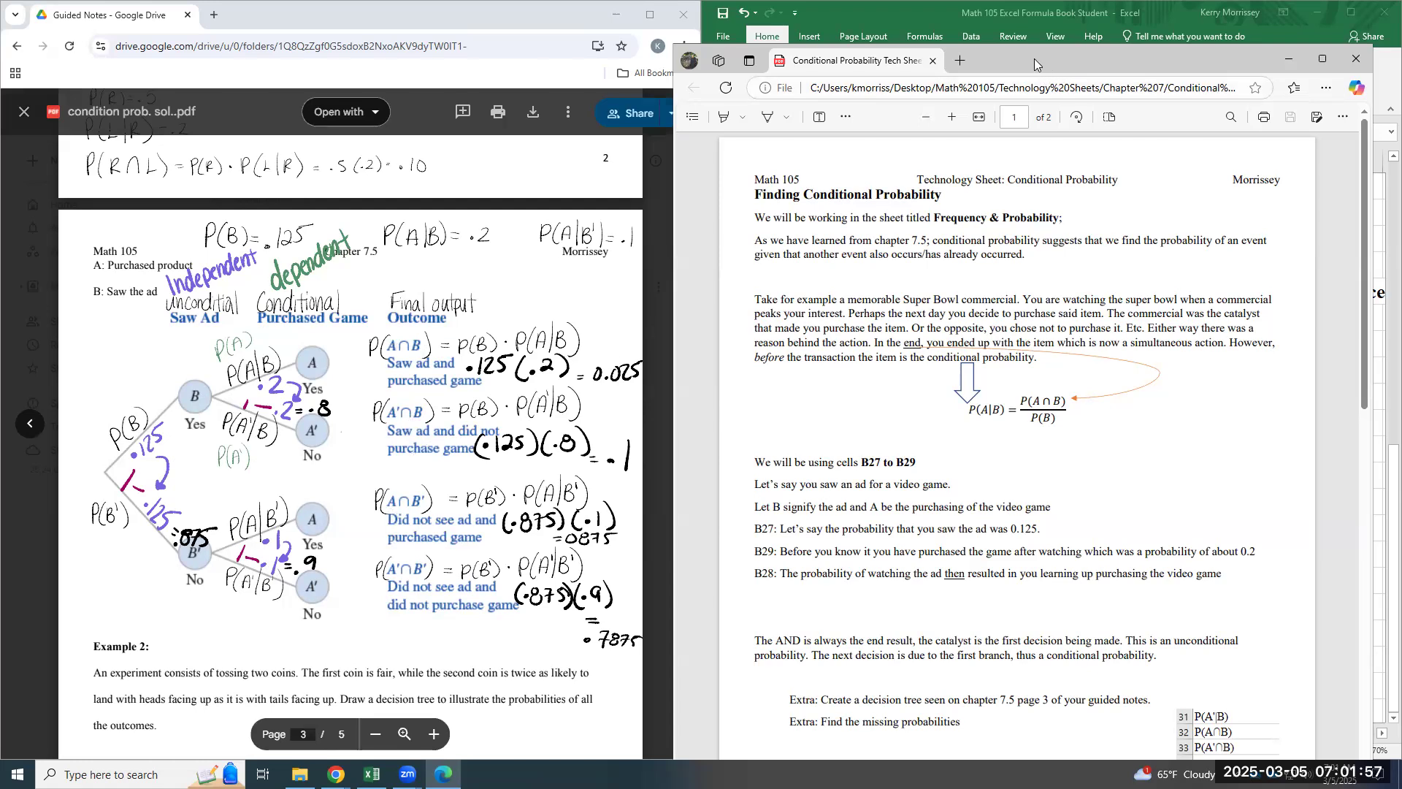
key(super+Left)
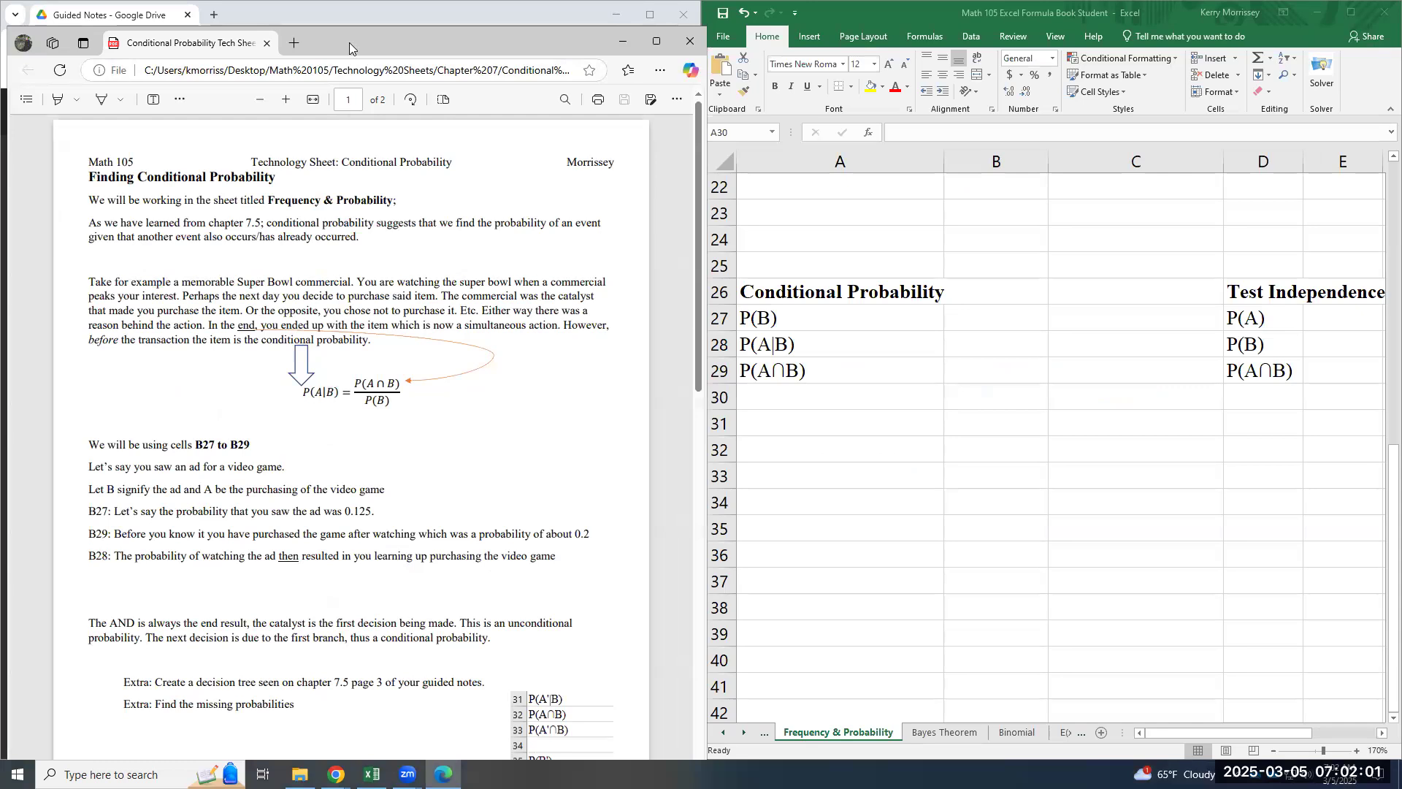
key(super+Right)
scroll(355, 367, up, 5)
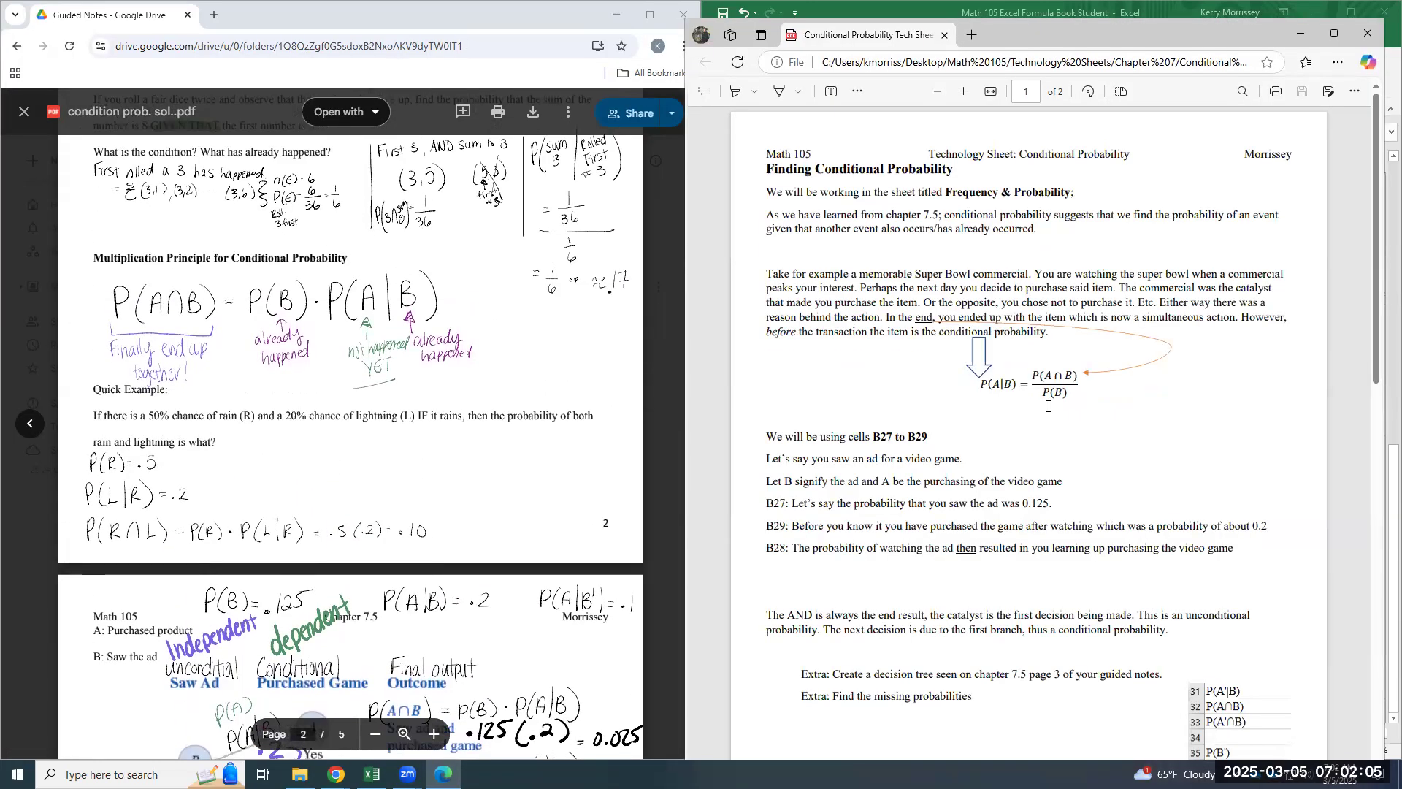
scroll(513, 501, down, 1)
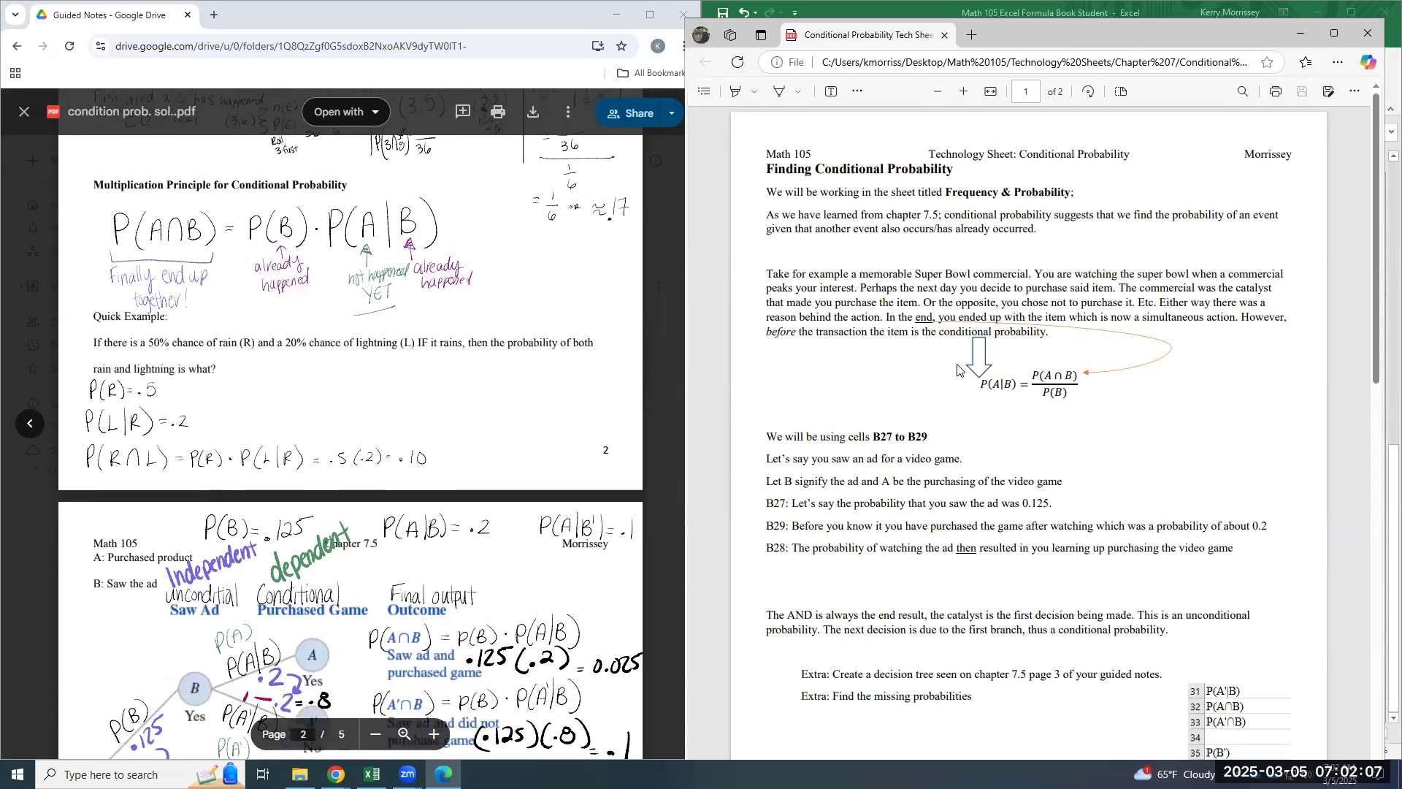
scroll(536, 628, down, 2)
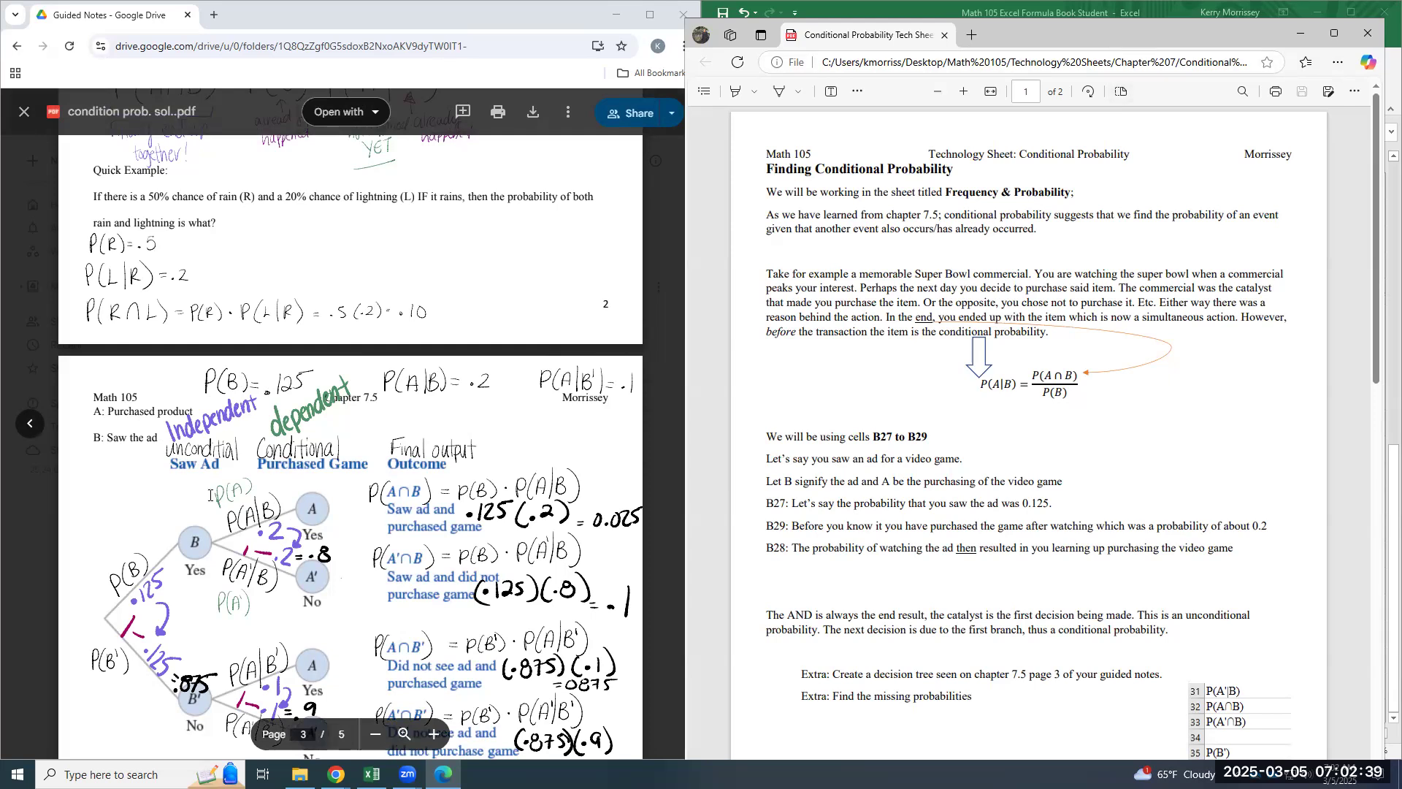
key(super+Left)
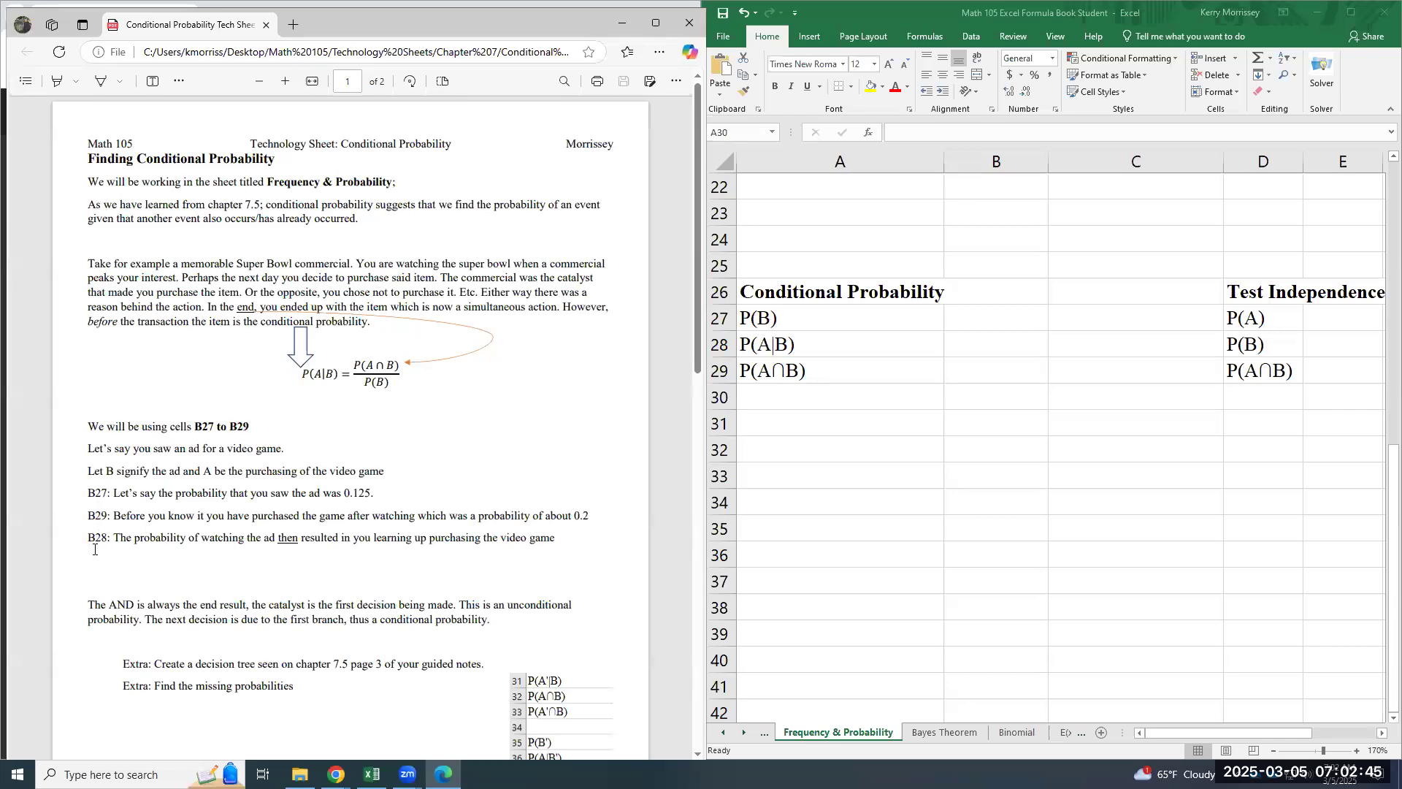
- Enter 0.125 for P(B) in B27 and 0.2 for P(A|B) in B28 of the Frequency & Probability sheet
click(995, 314)
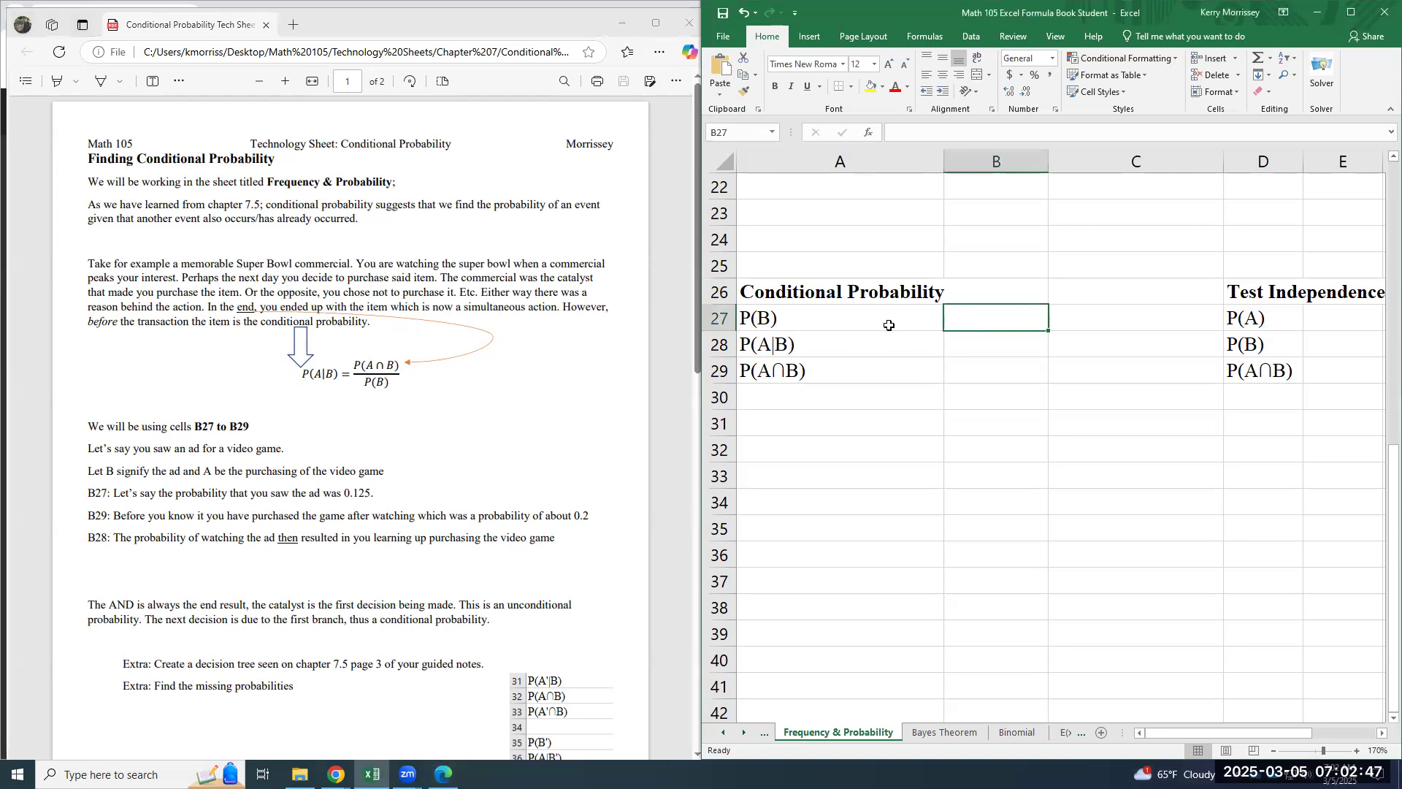
text(0.125)
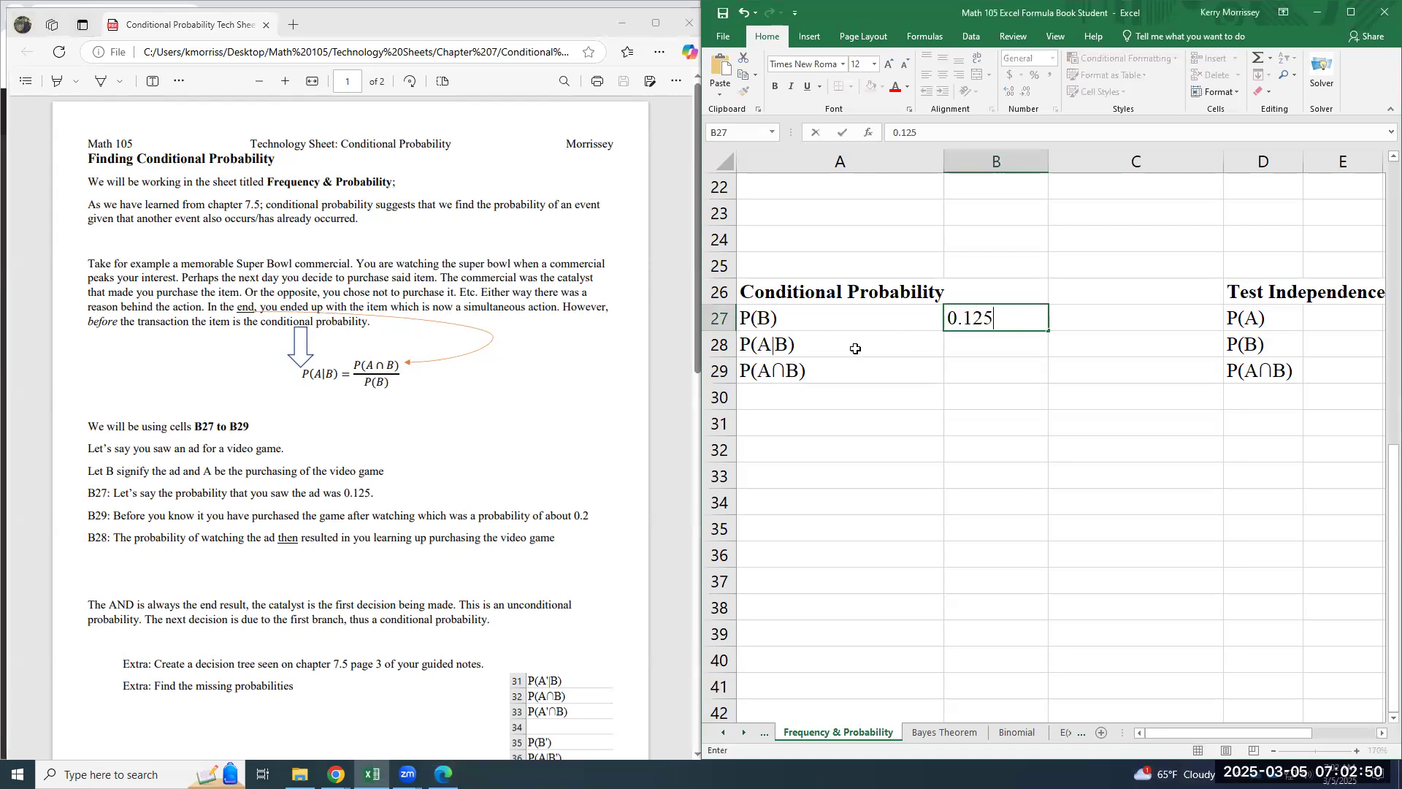
key(Return)
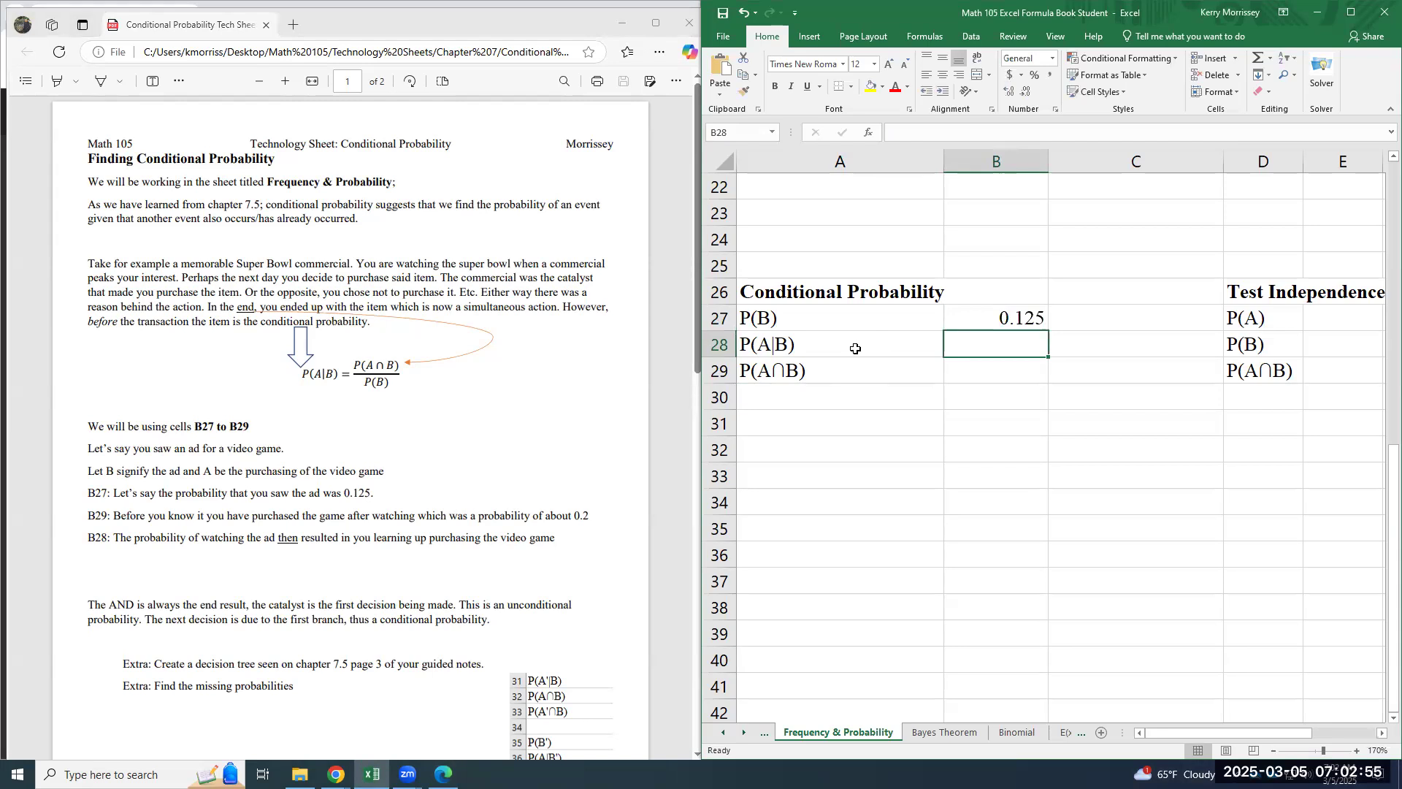
text(.0)
key(BackSpace)
text(2)
key(Return)
- Calculate P(A∩B) in B29 with the formula =B27*B28 and compare it with the decision tree in the guided notes
text(=)
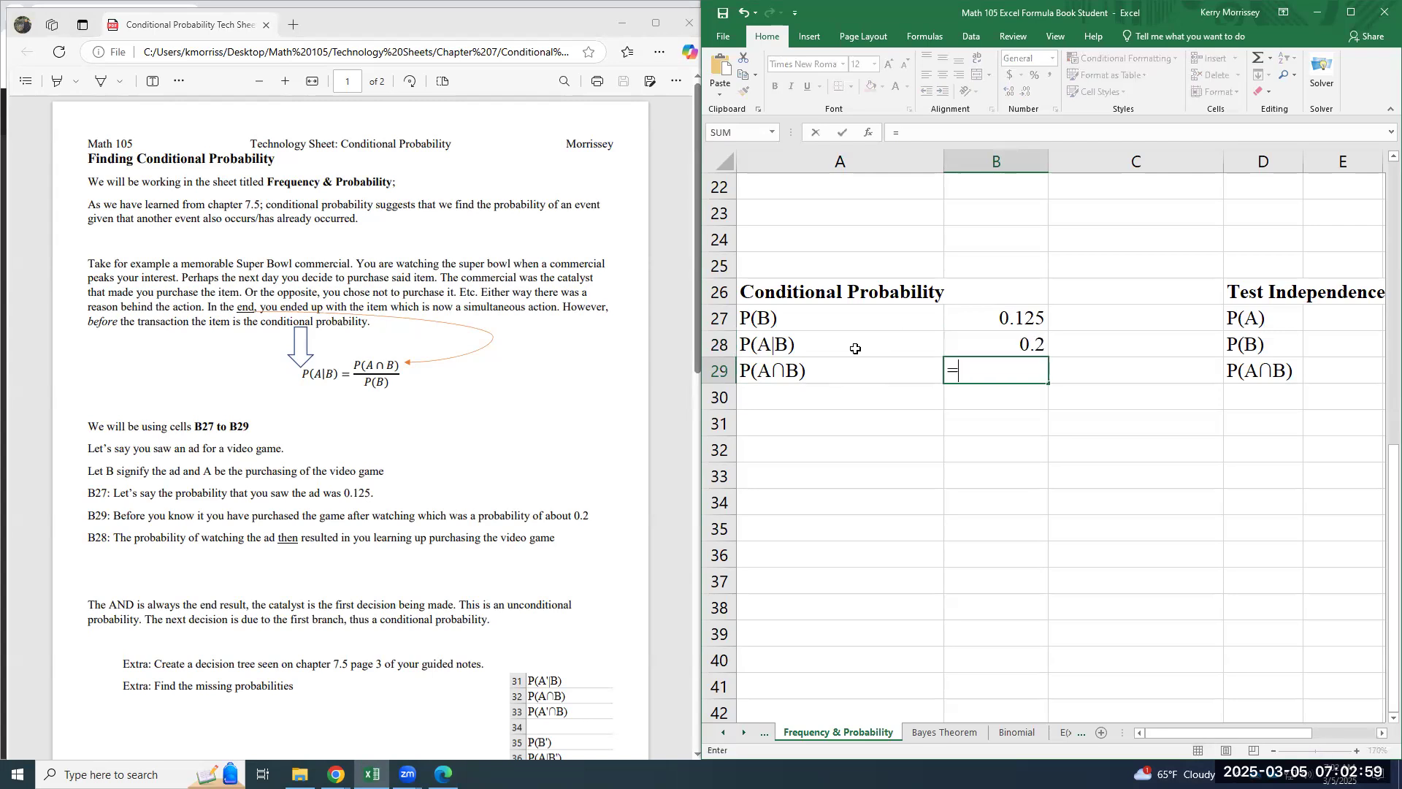
click(1013, 323)
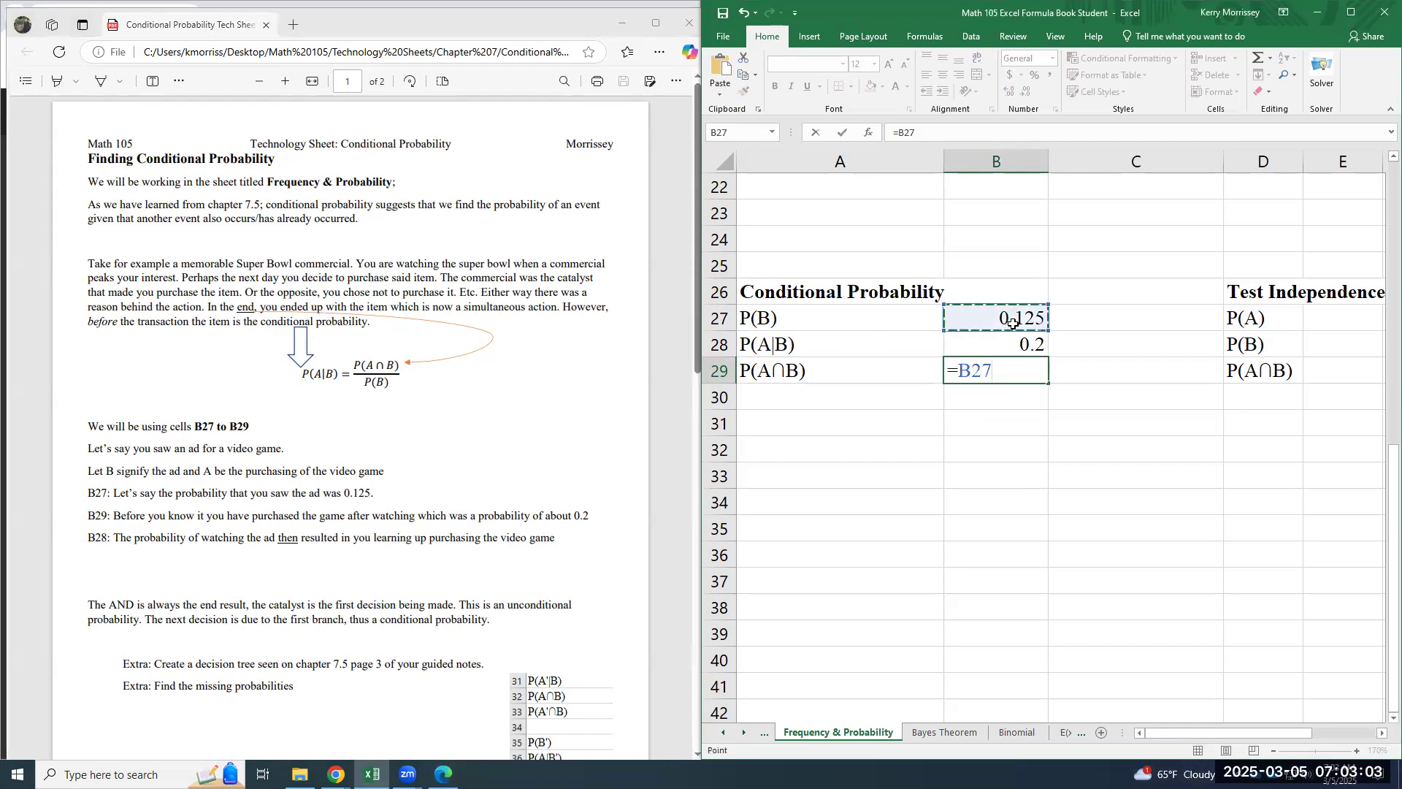
text(*)
click(960, 344)
key(Return)
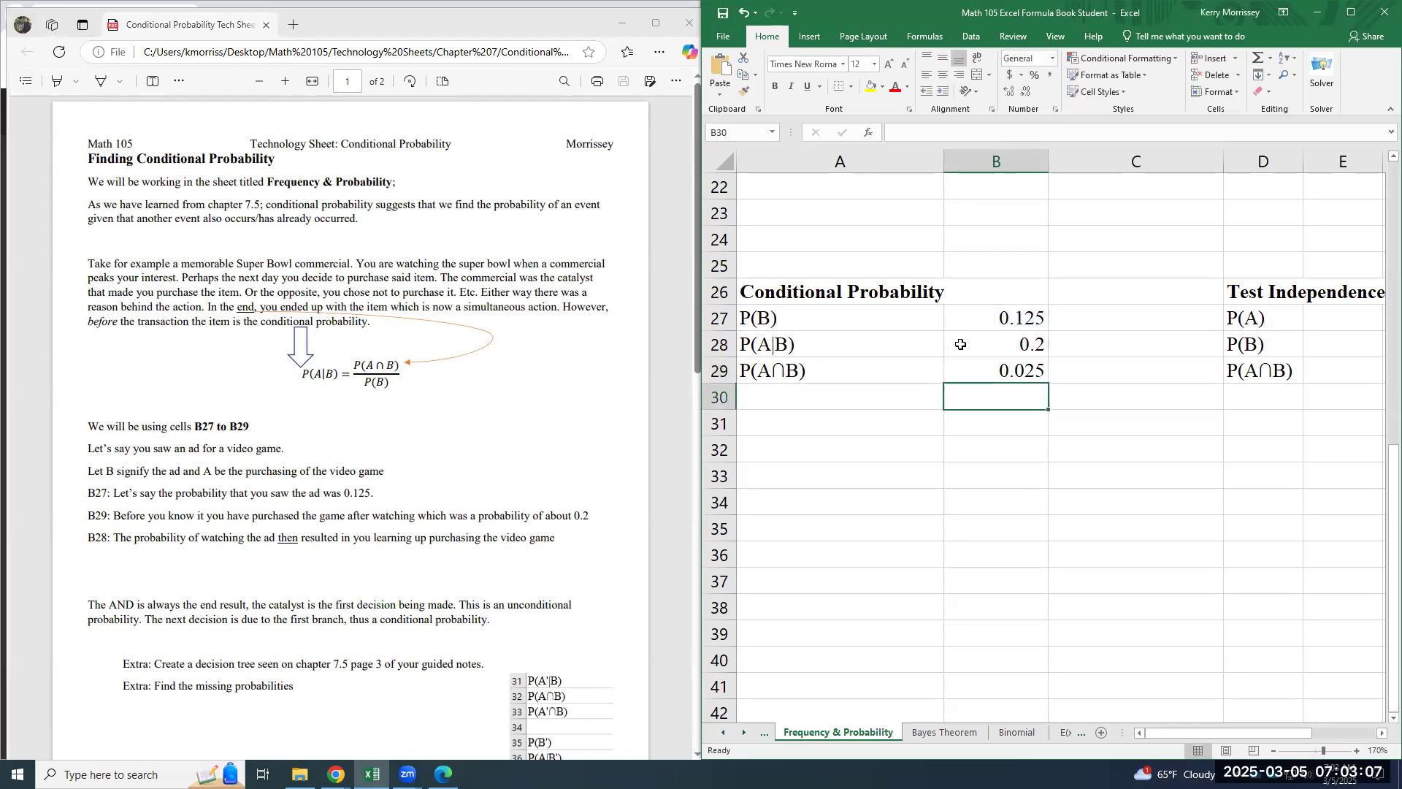
key(Up)
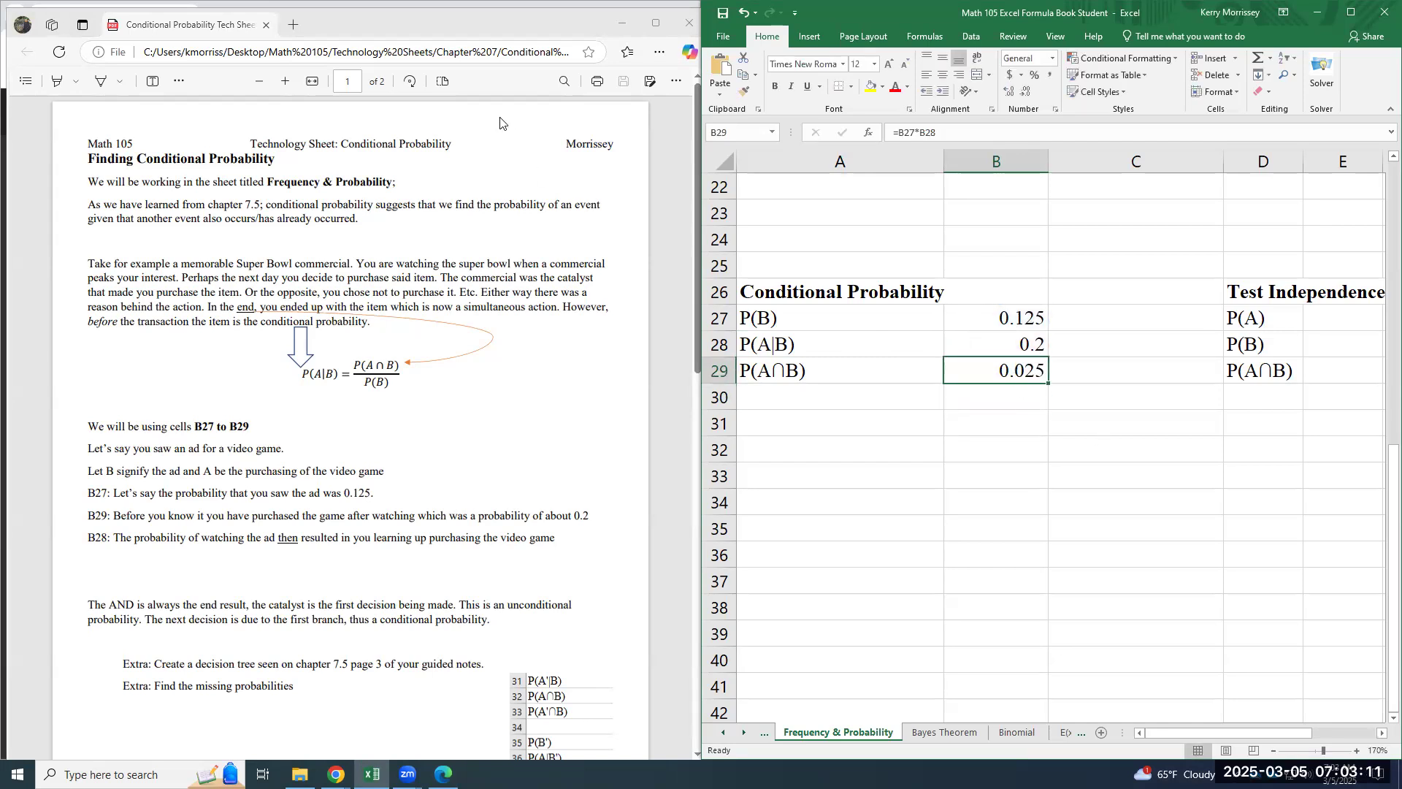
drag(426, 26, 1118, 45)
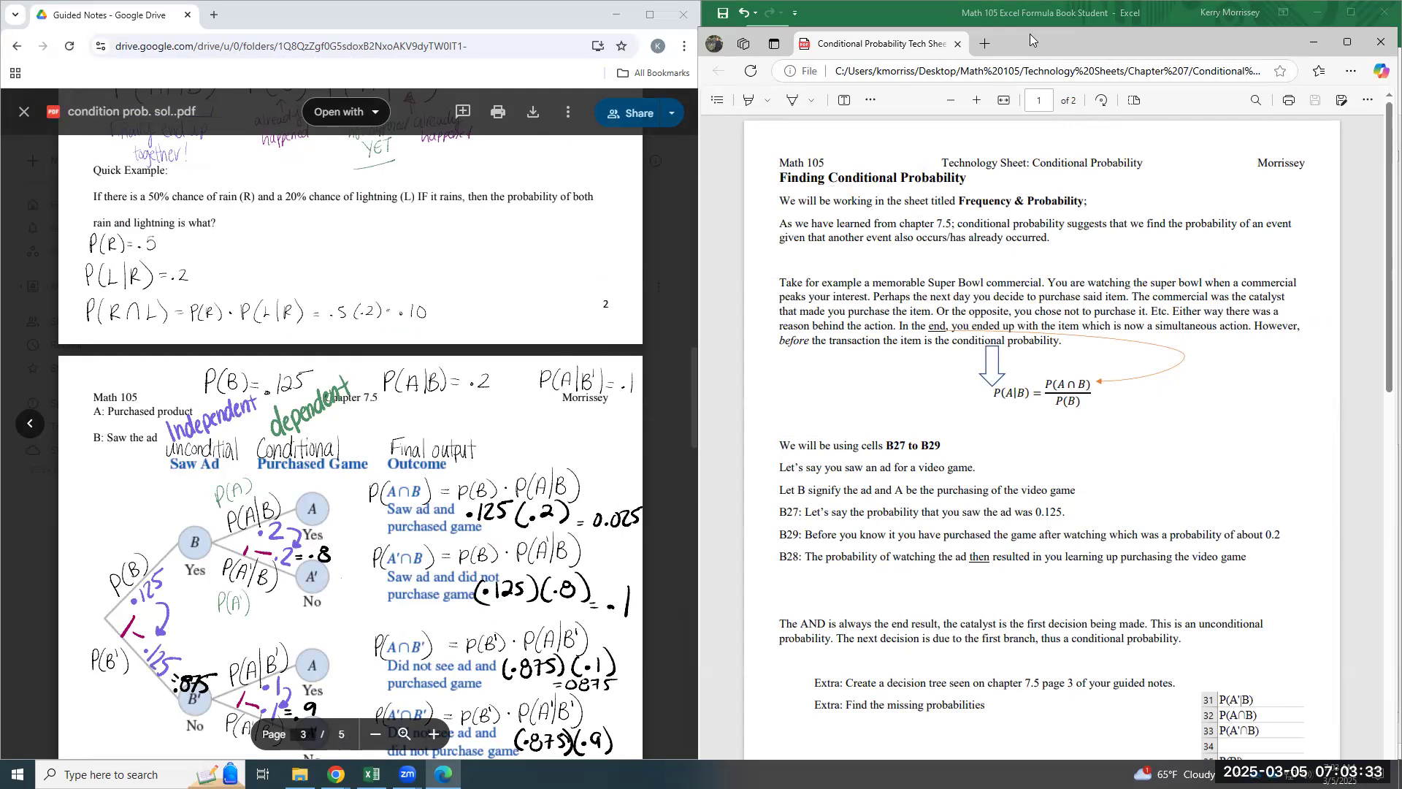
drag(1030, 35, 338, 11)
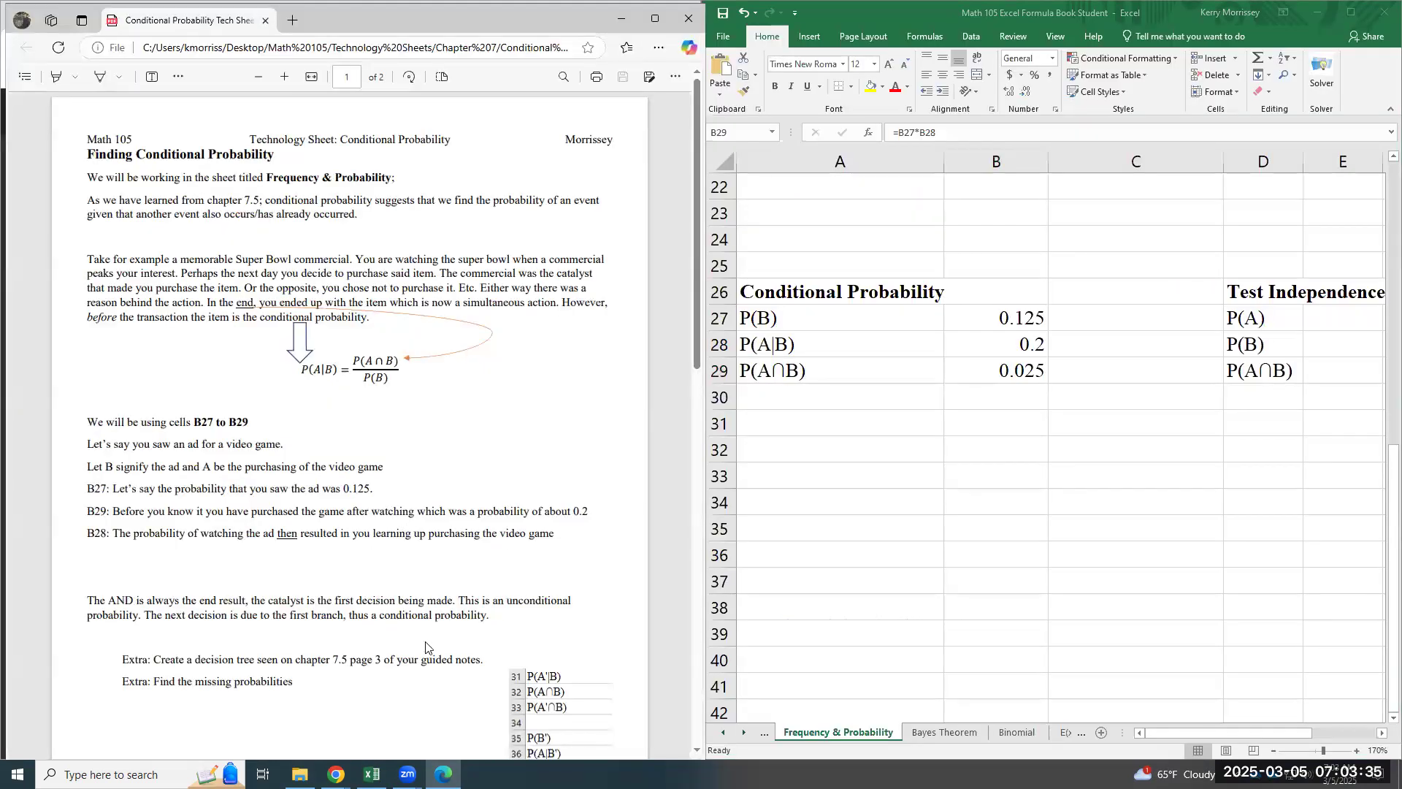
scroll(560, 549, down, 4)
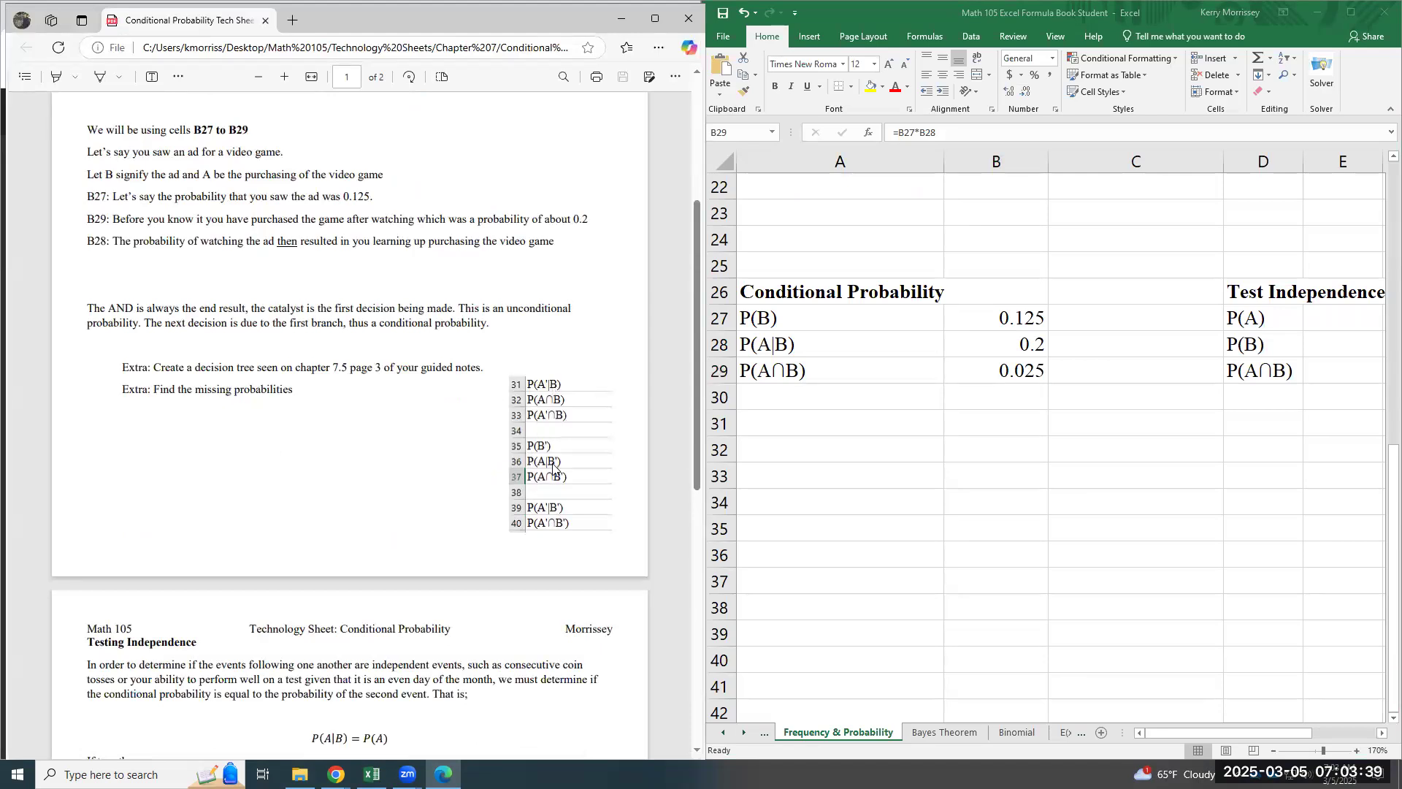
click(801, 395)
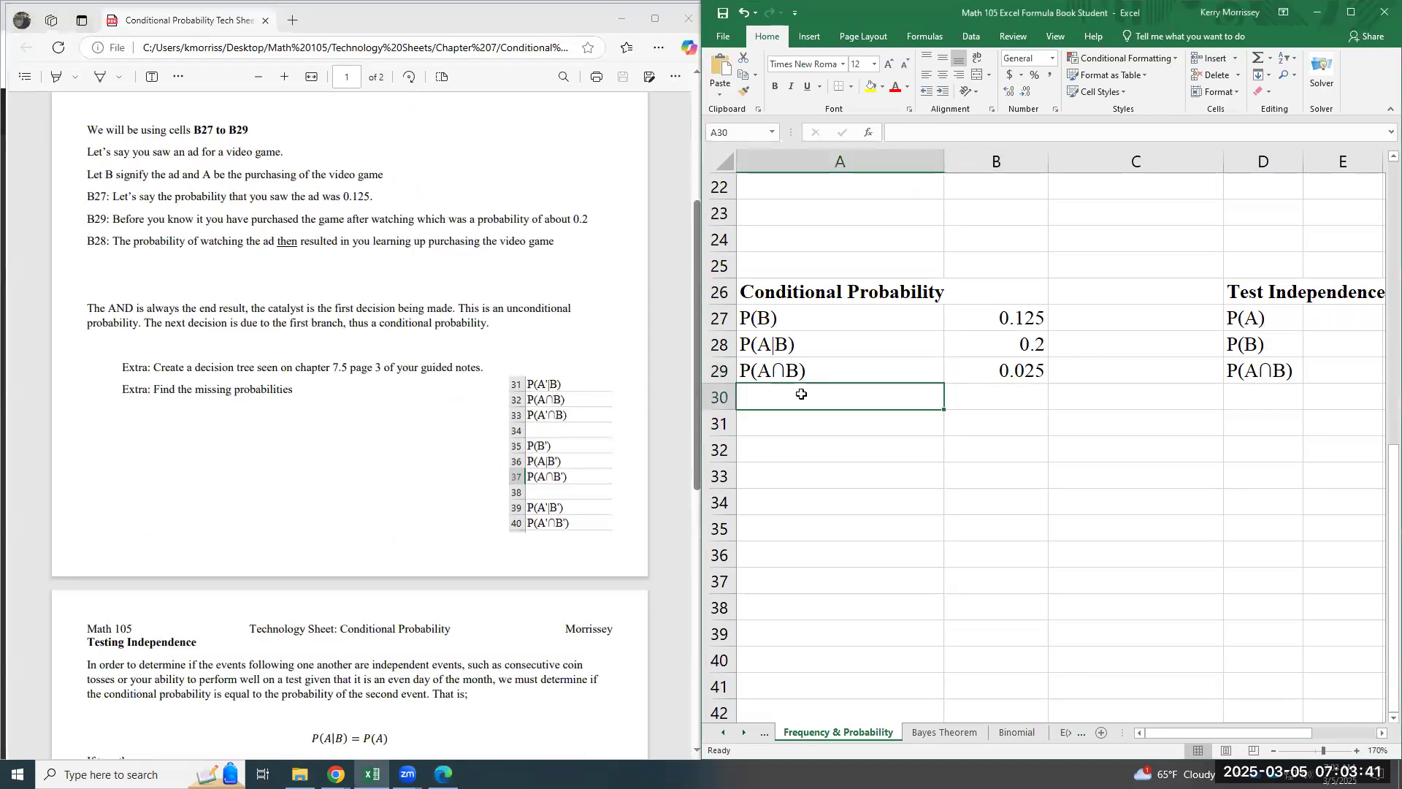
text(P()
key(BackSpace)
key(BackSpace)
key(BackSpace)
- Leave row 30 blank and enter the label P(A`|B) in A31
key(Return)
text(P(A`)
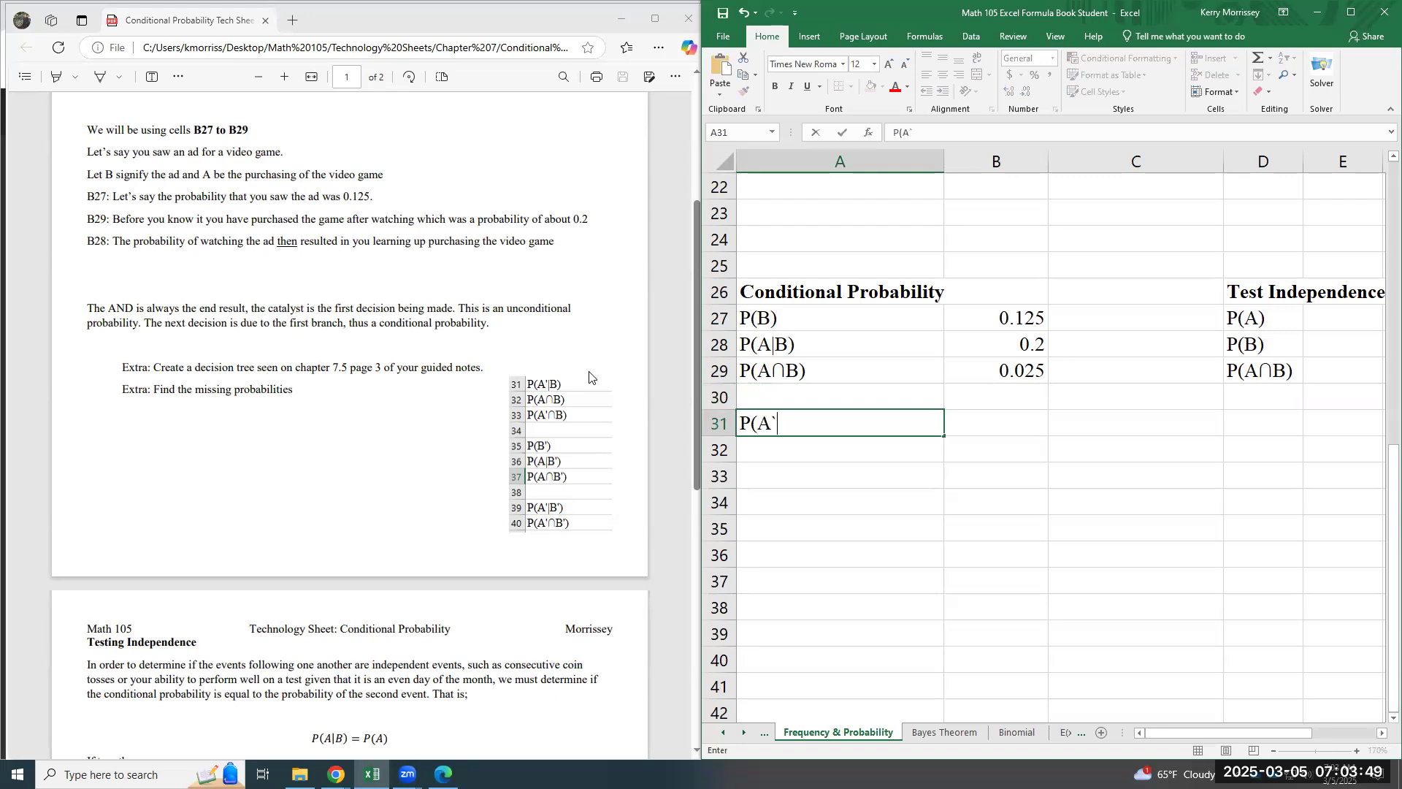
text(|B)
key(Return)
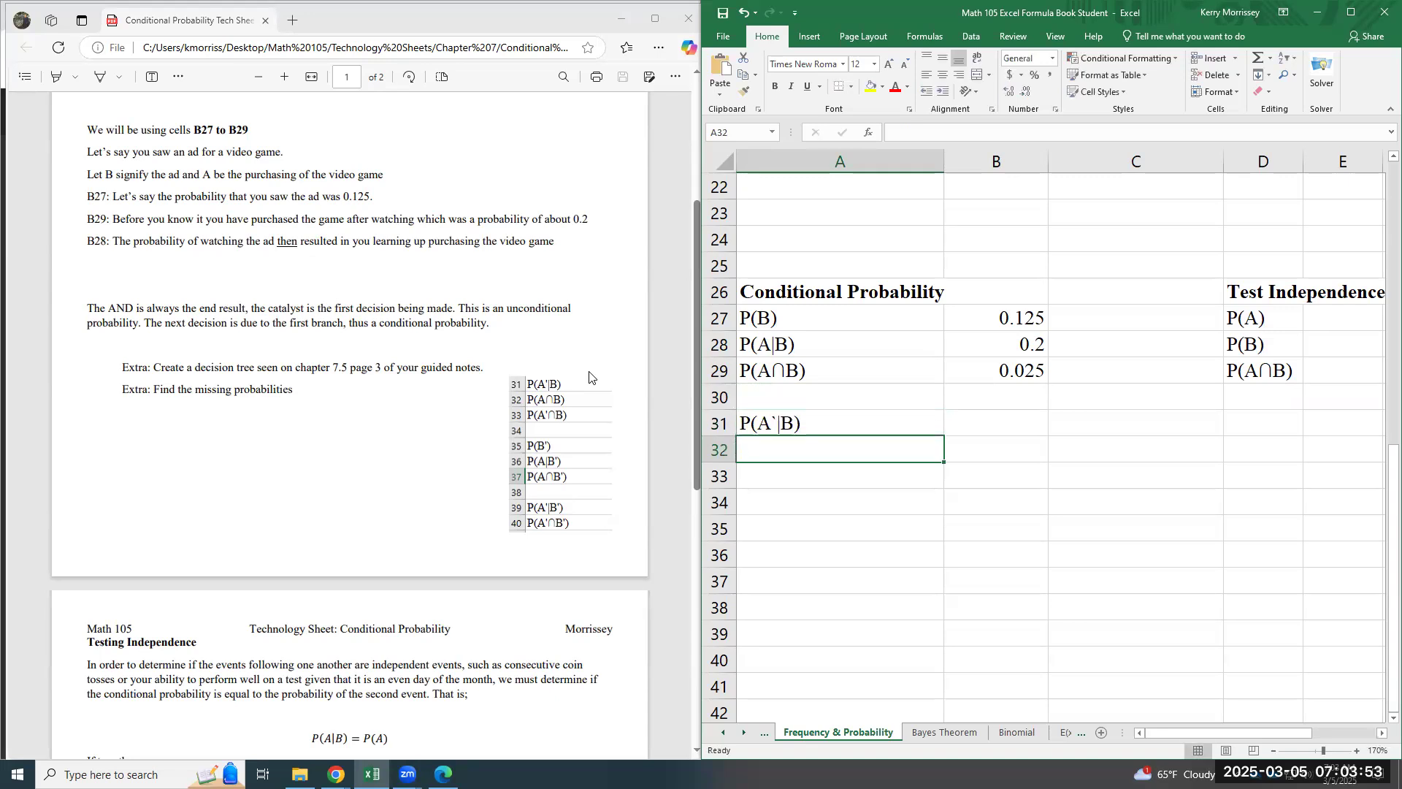
- Start the label in A32 with P(A followed by the intersection symbol ∩ from the recently used symbols
text(P(A`|B)
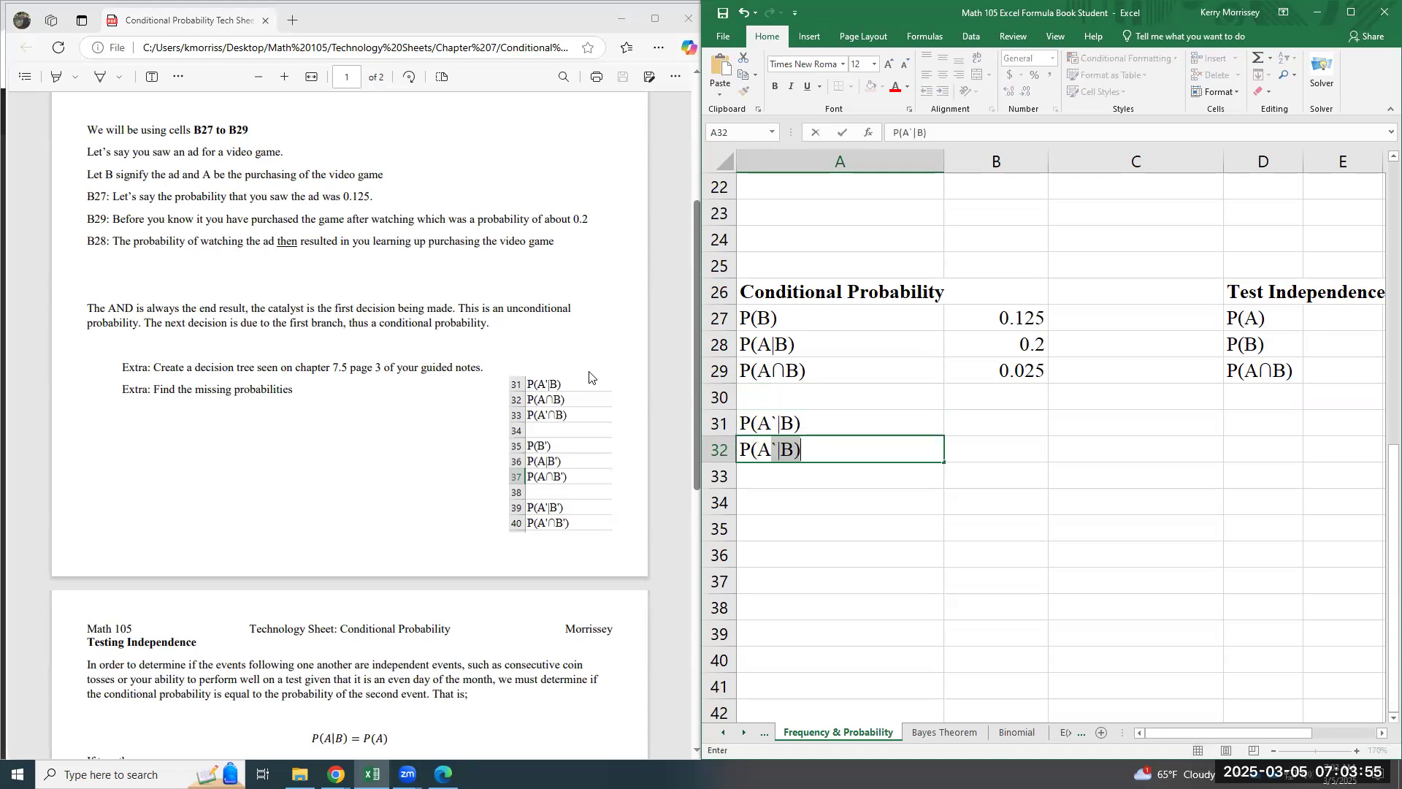
click(810, 35)
click(1341, 89)
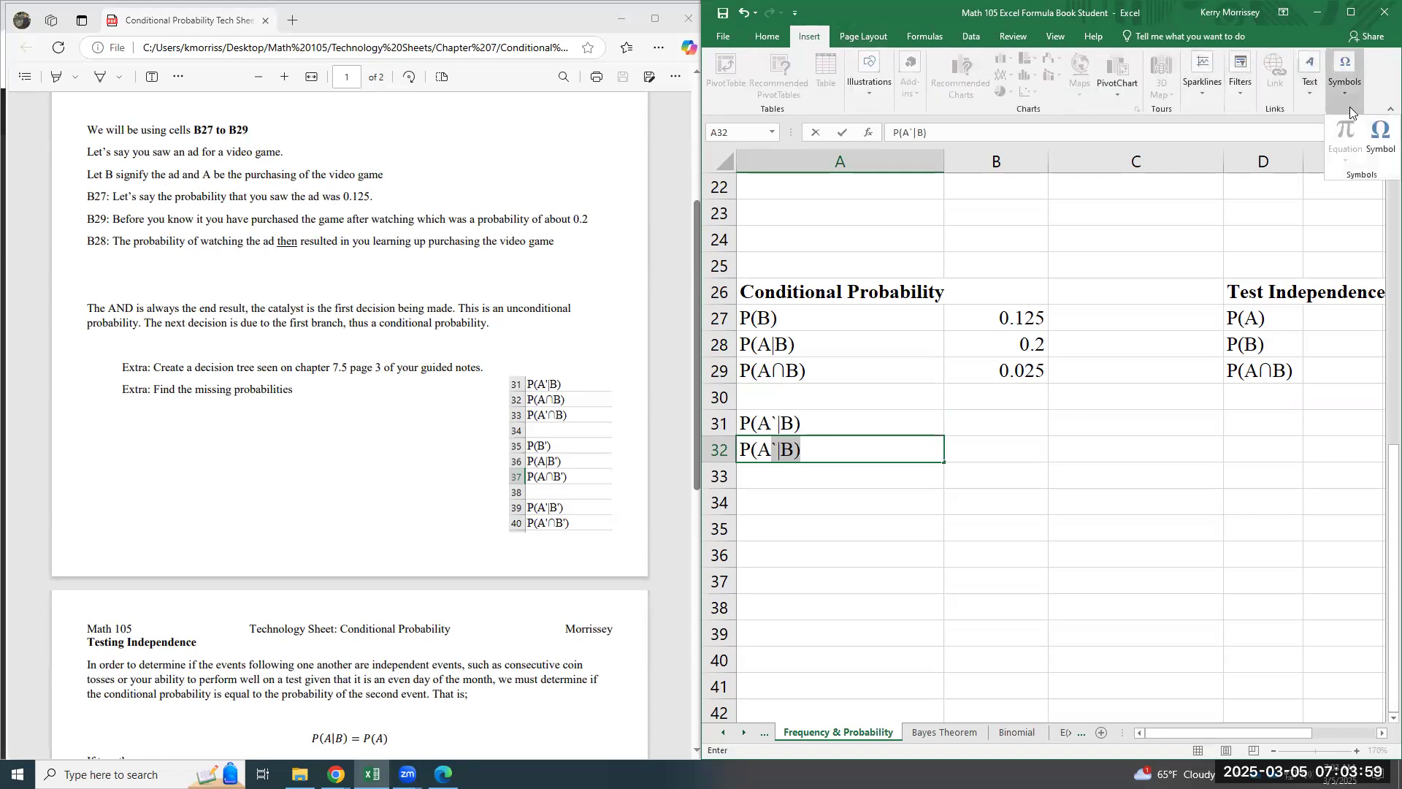
click(1380, 139)
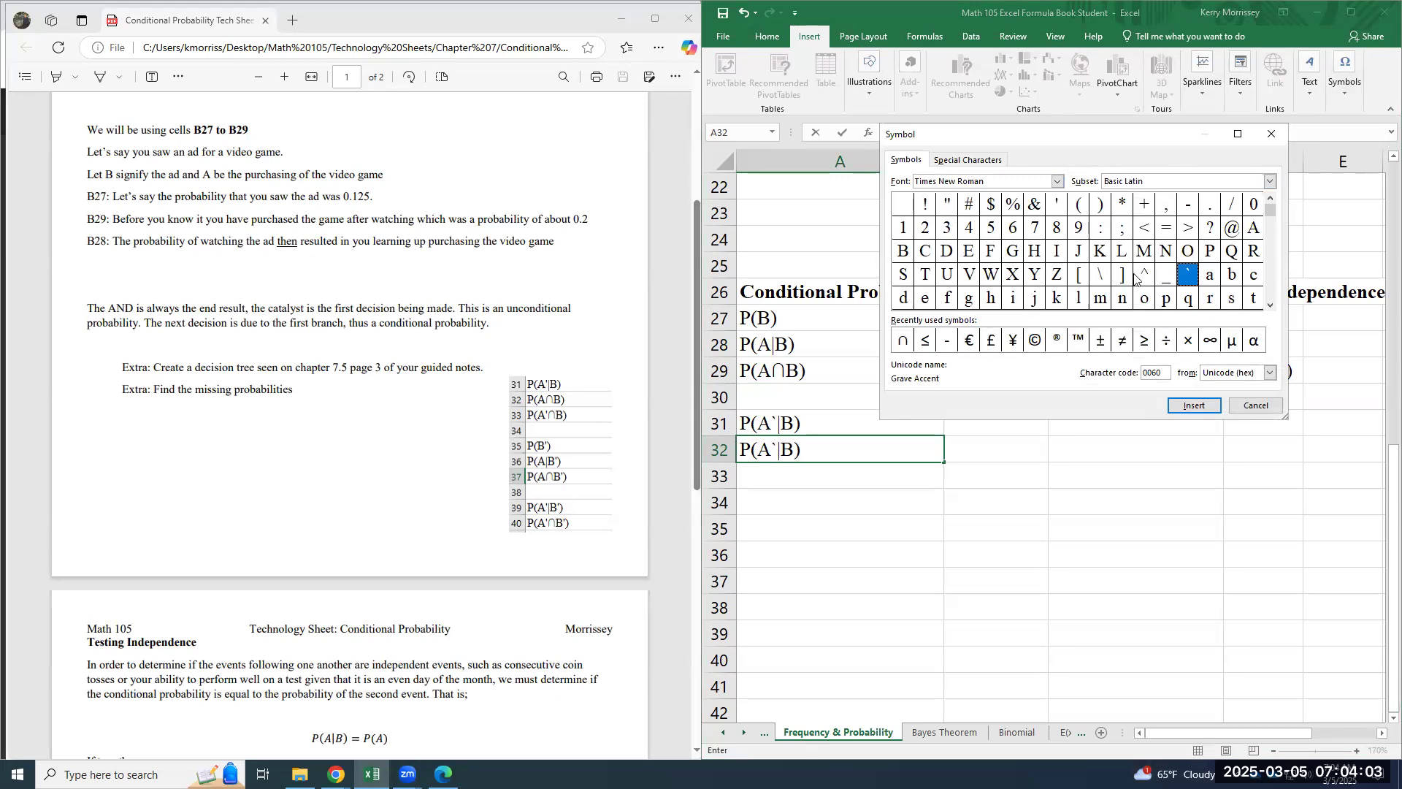
click(903, 340)
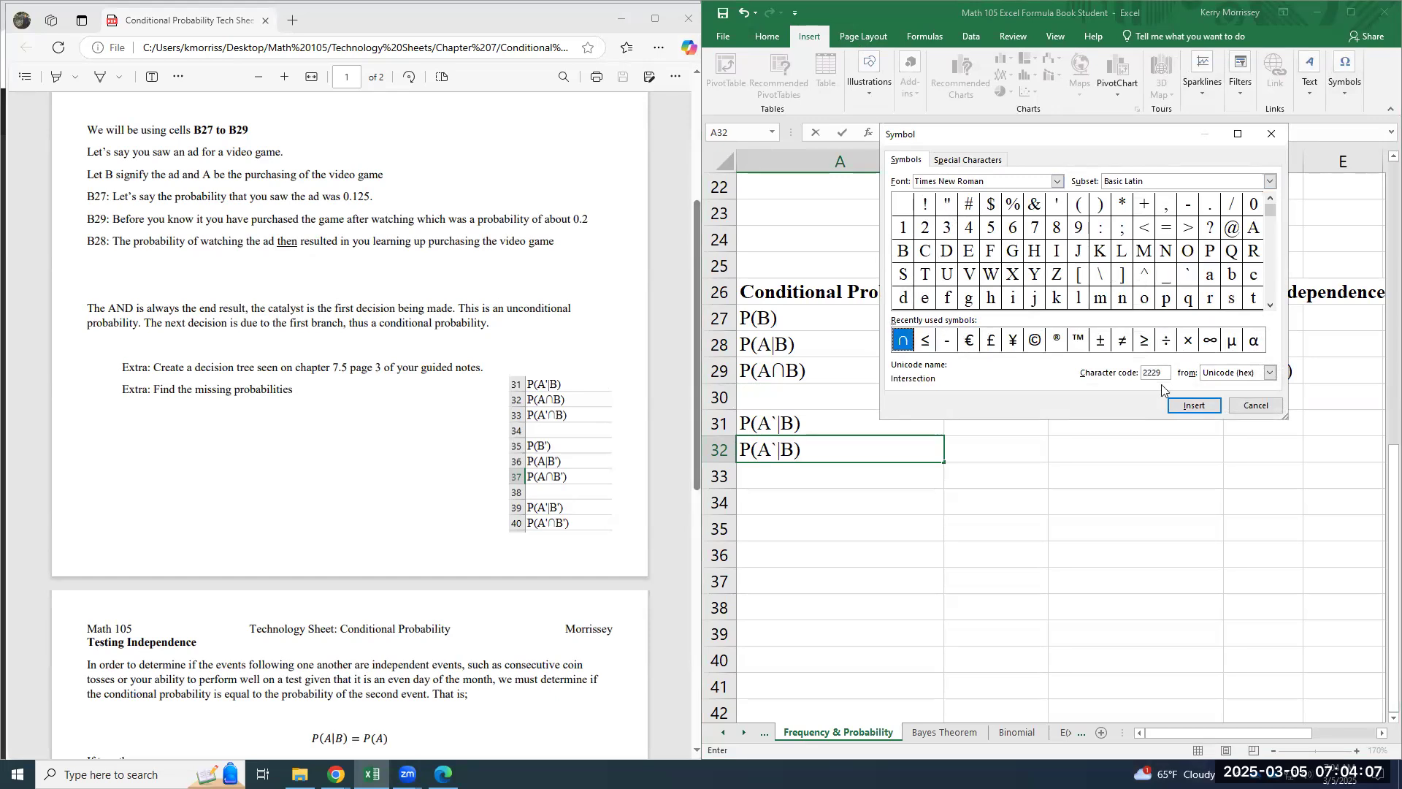
click(1192, 405)
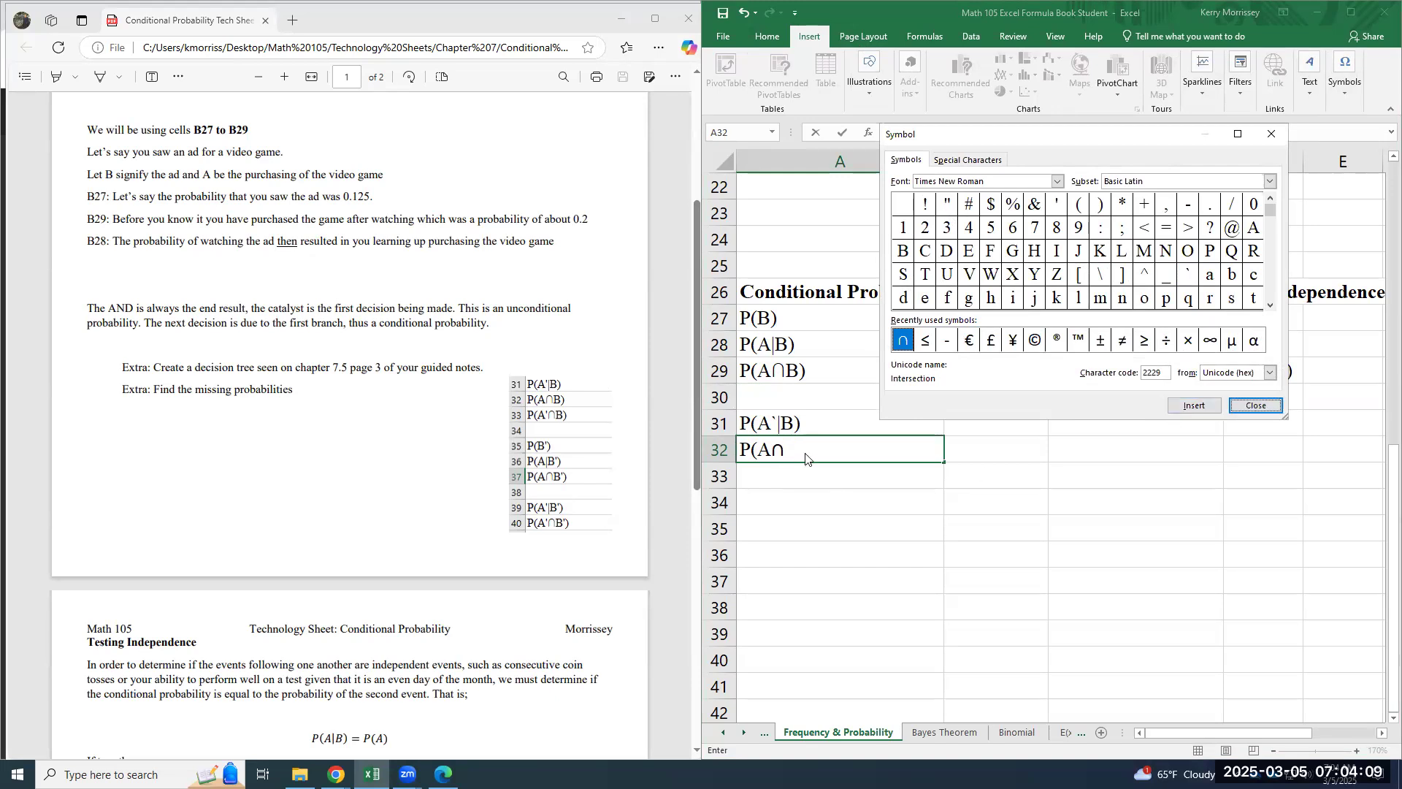
click(1255, 405)
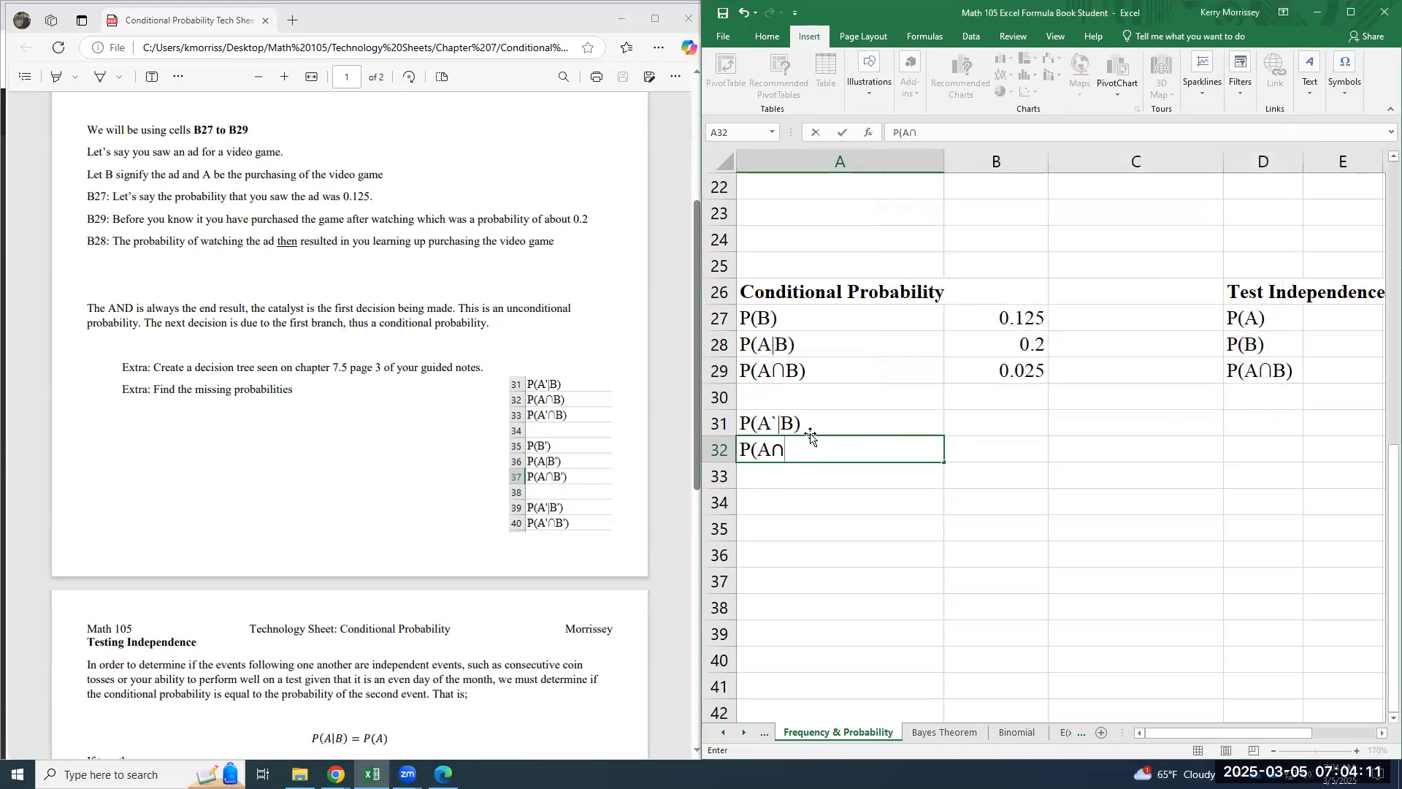
text(B))
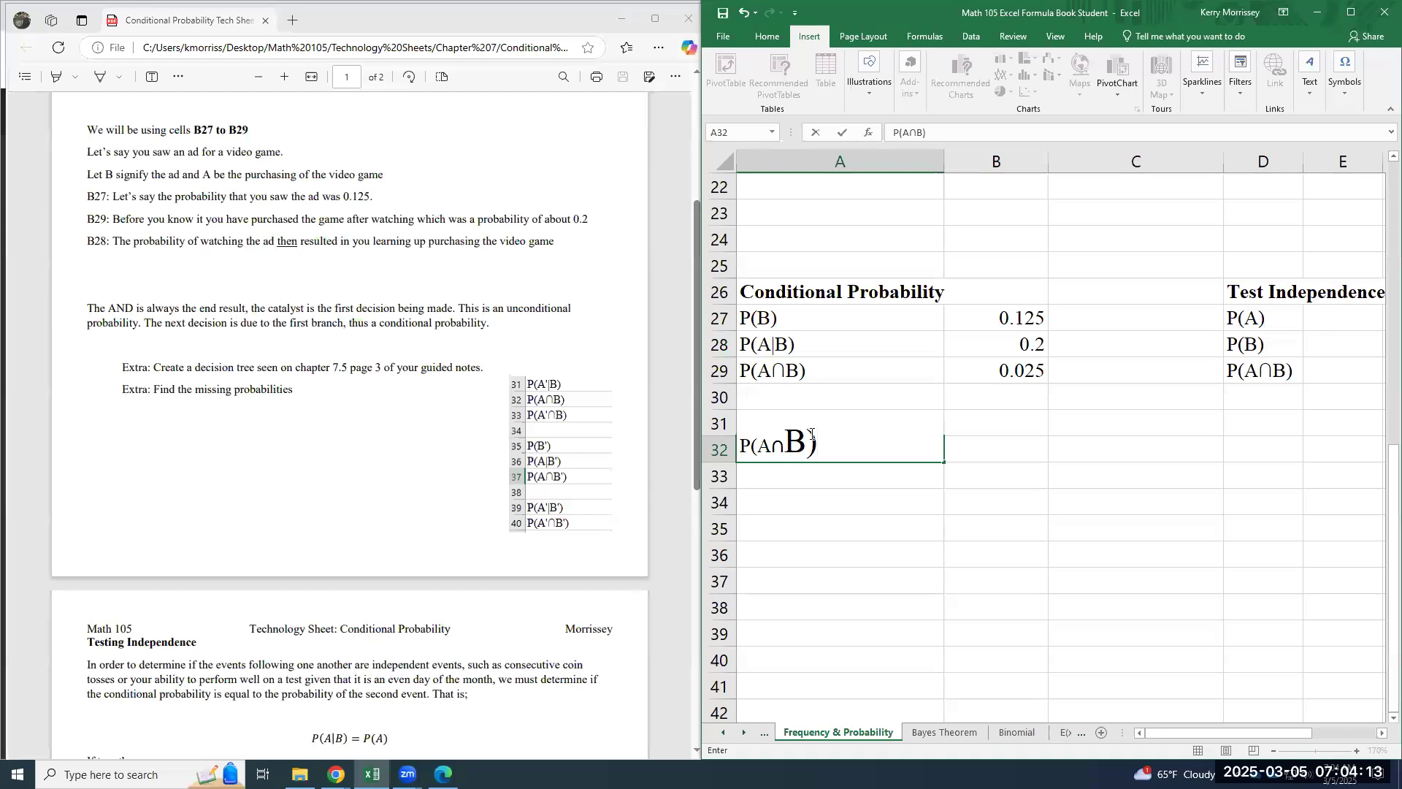
key(BackSpace)
key(BackSpace)
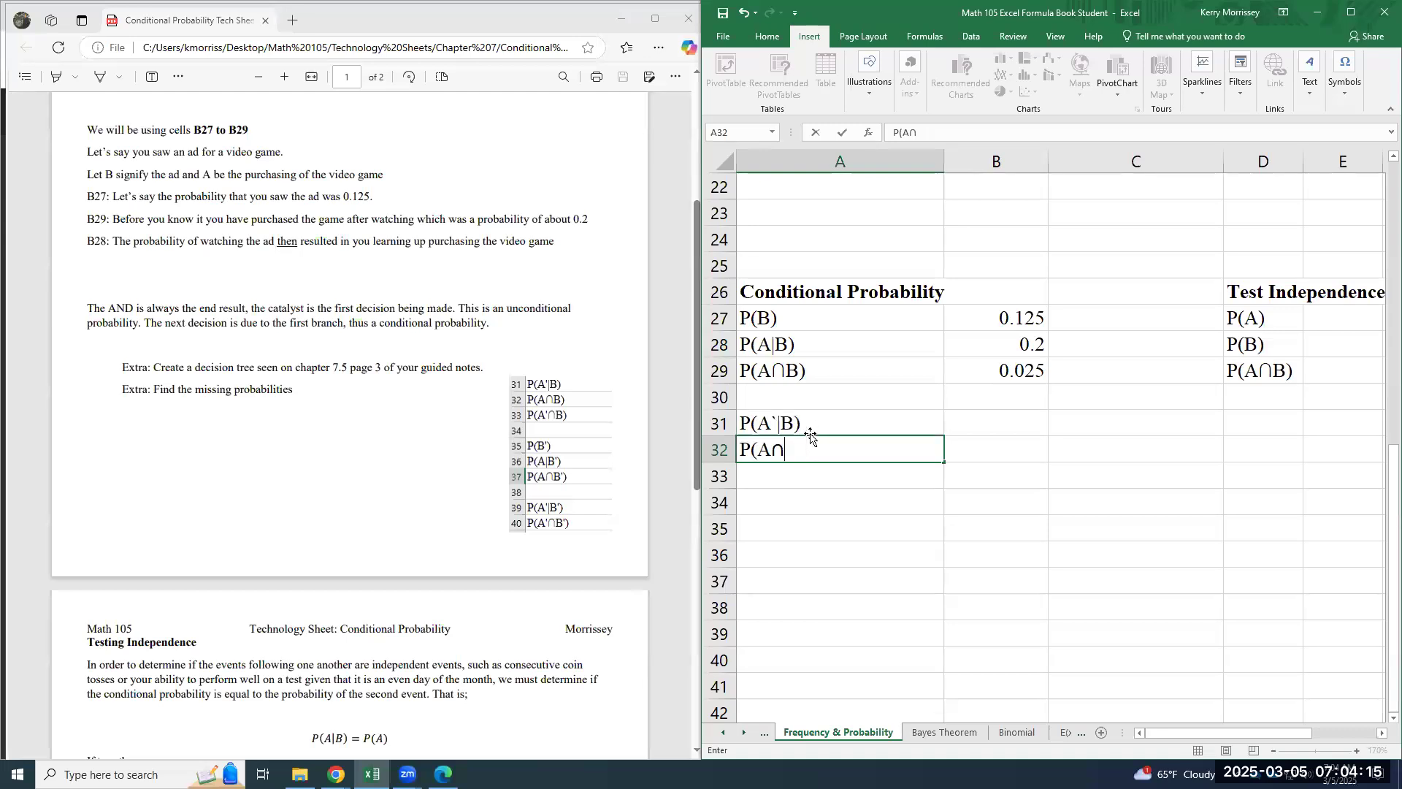
key(Escape)
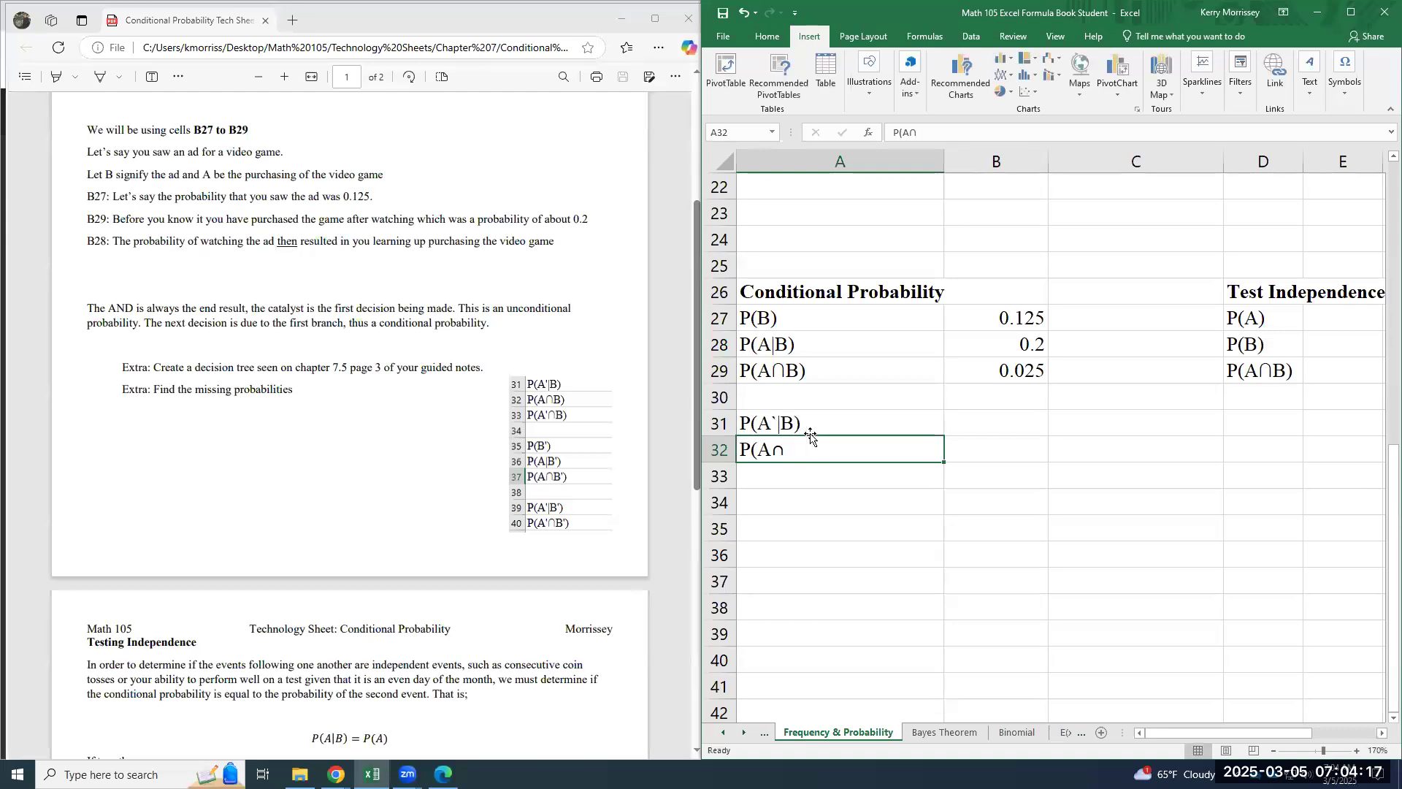
- Complete the label in A32 as P(A`∩B), adding the complement mark after A
click(901, 133)
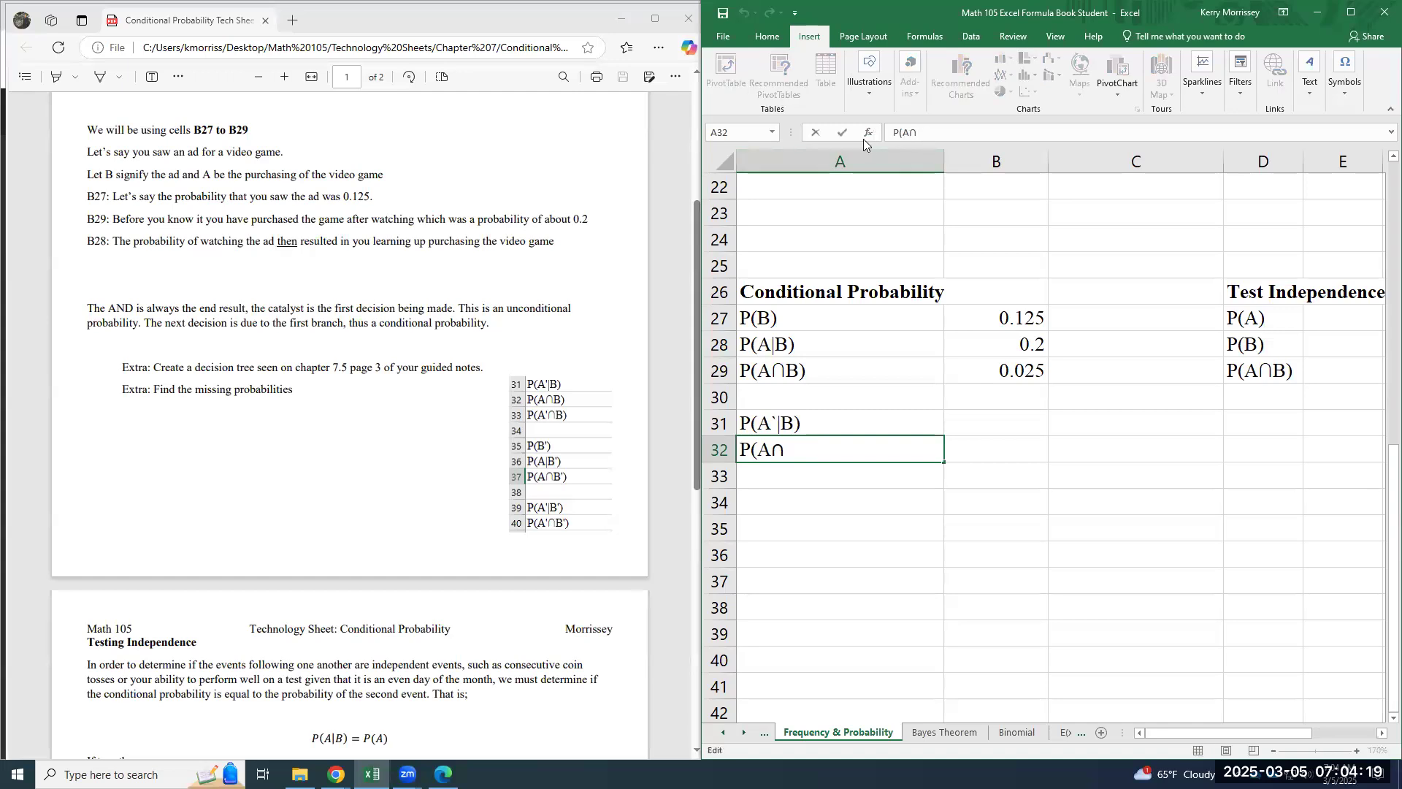
text(`)
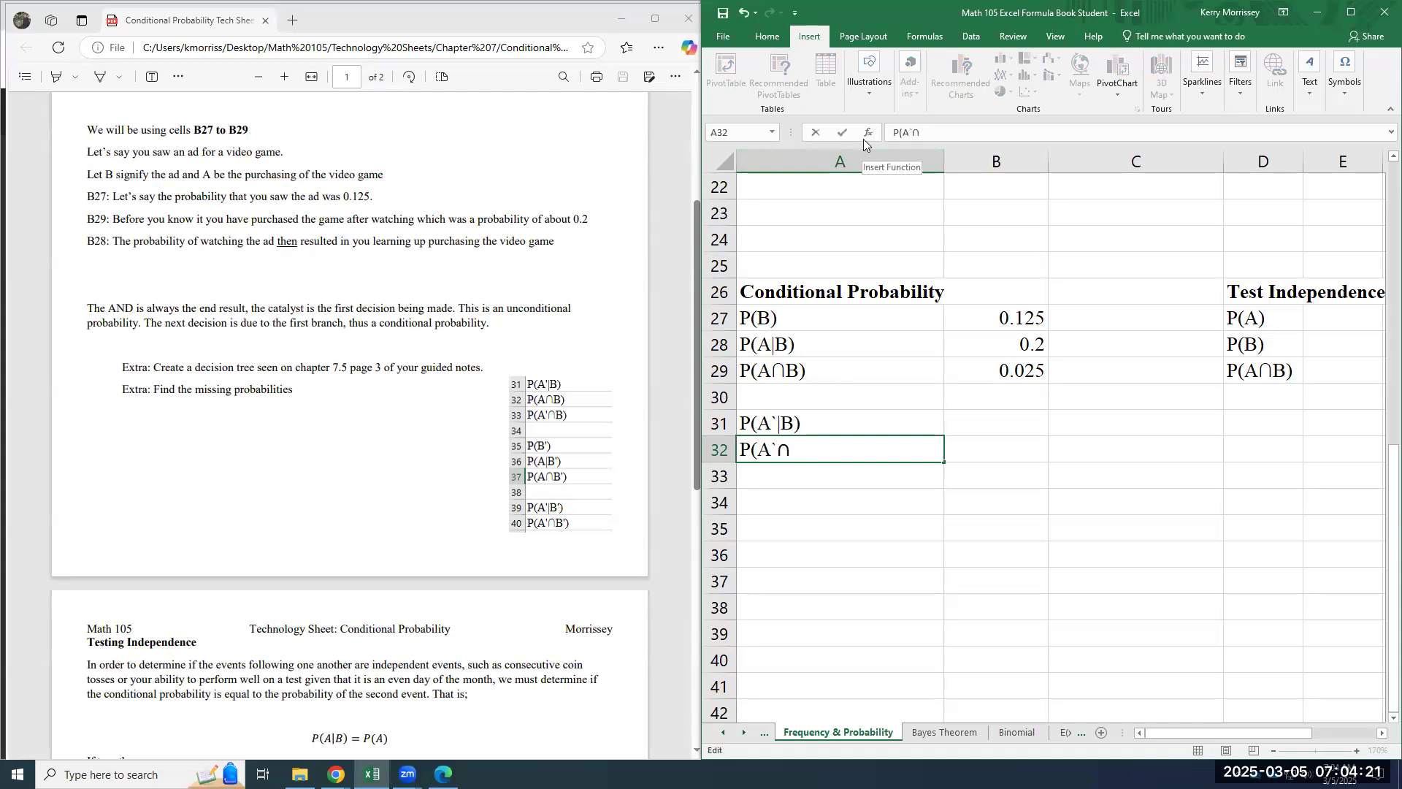
key(Right)
text(B))
key(Return)
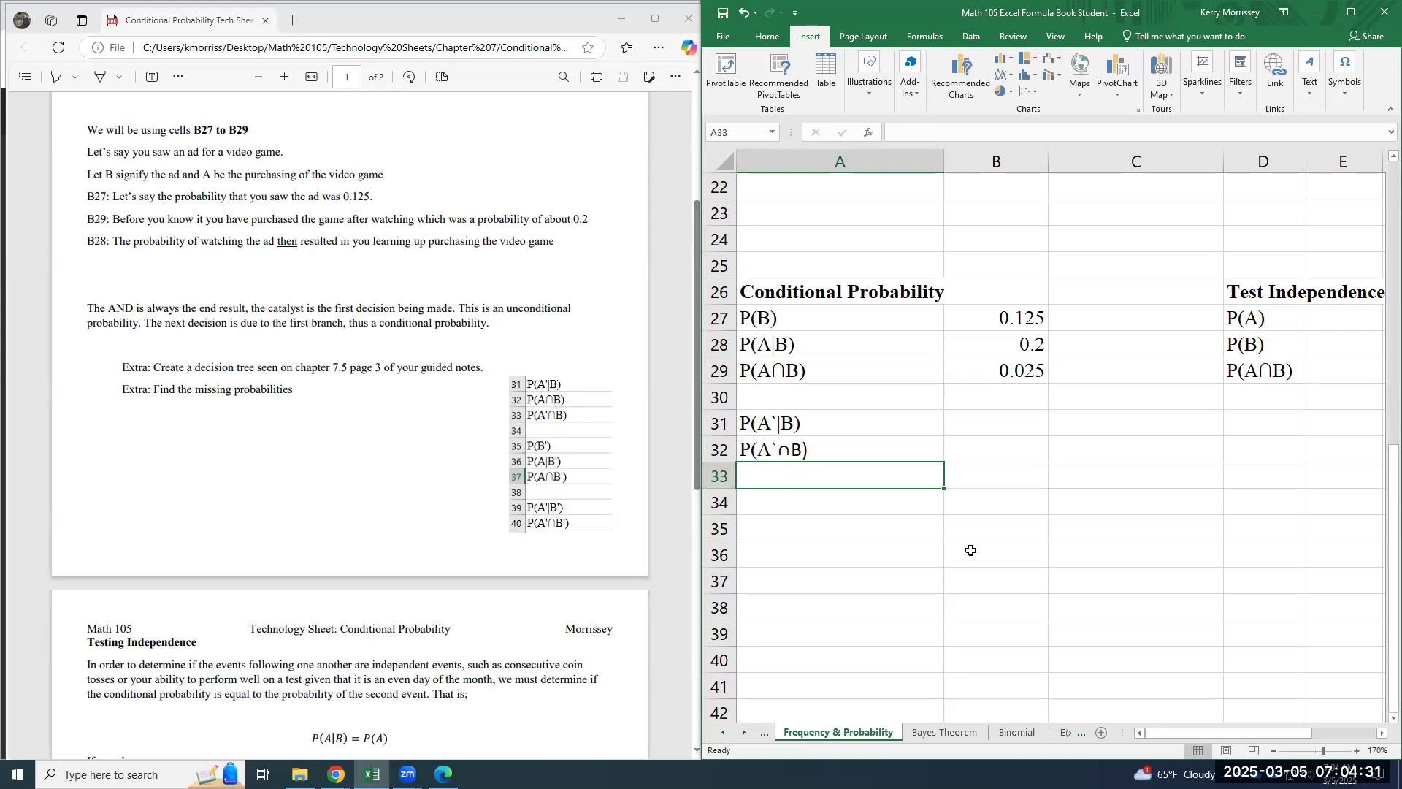
- Leave rows 33 and 34 blank and enter the labels P(B`) in A35 and P(A|B`) in A36
key(Down)
key(Down)
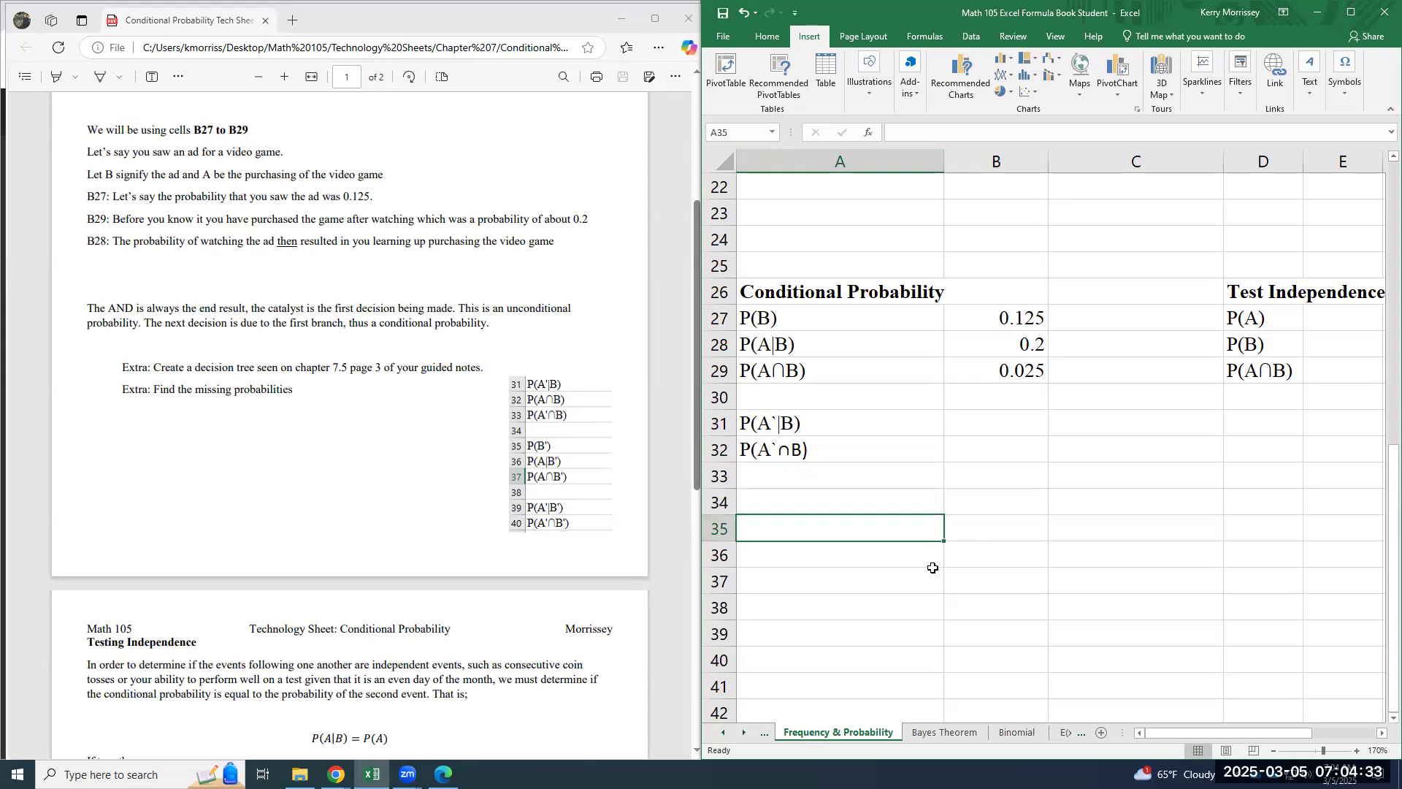
text(P(B)
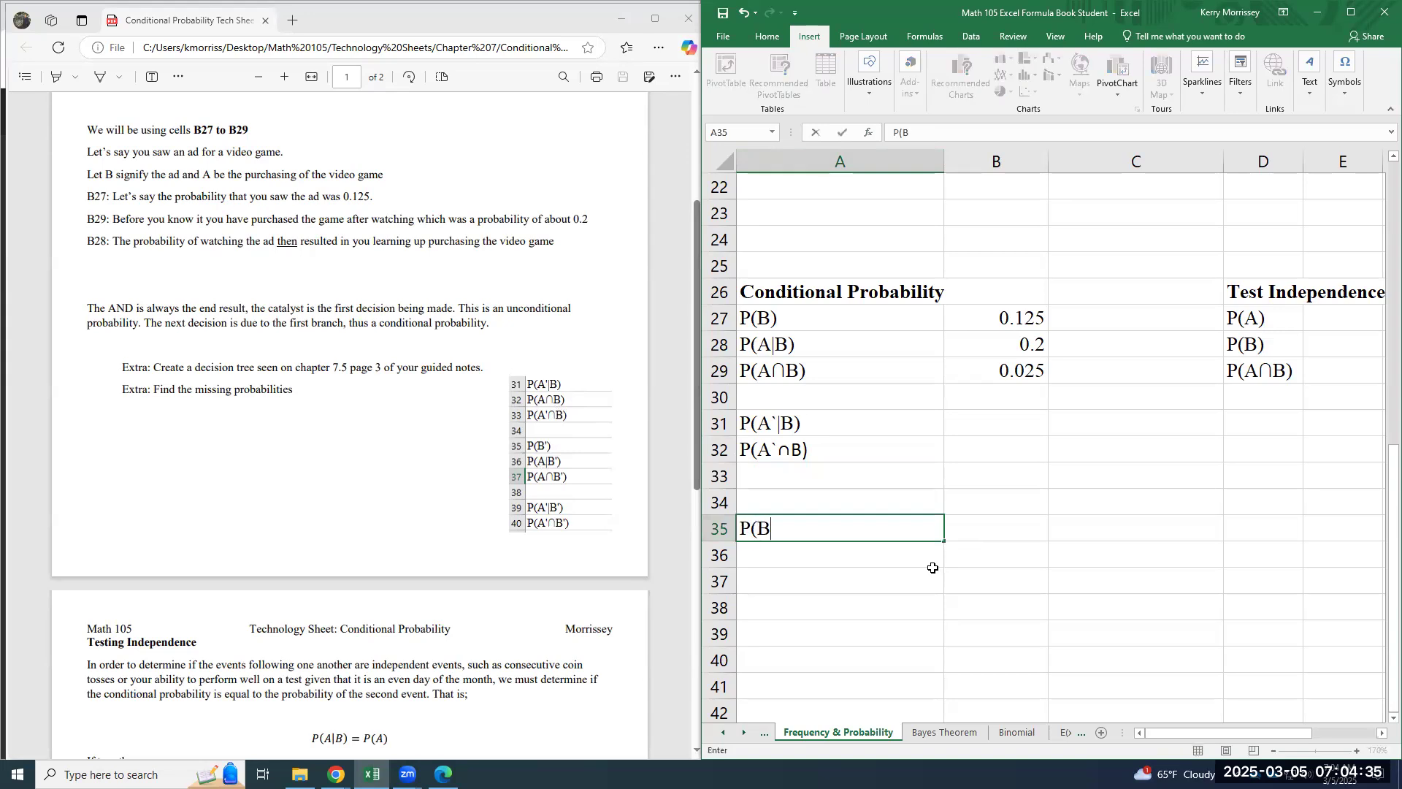
key(Return)
text(P(A)
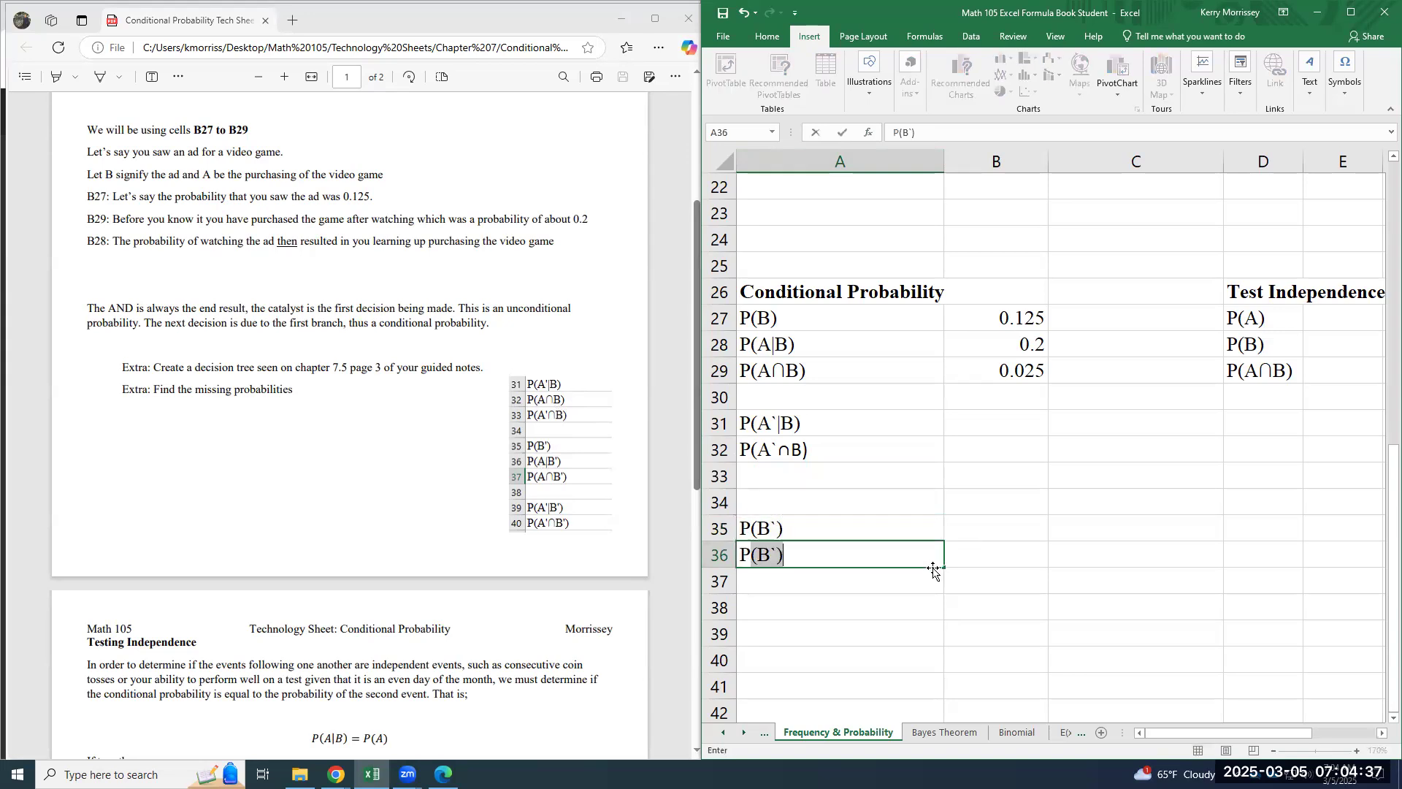
text(|B`))
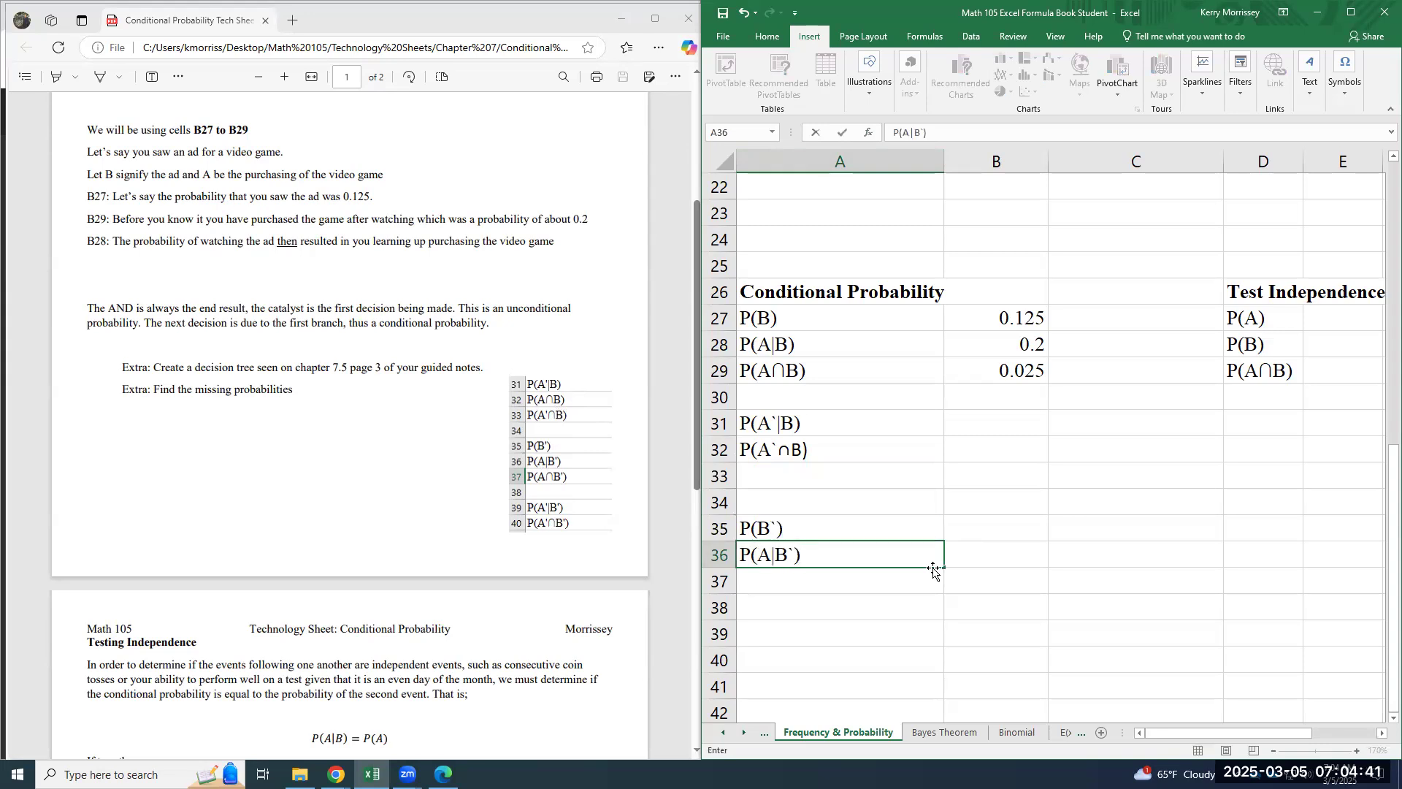
key(Return)
- Copy the P(A`∩B) label from A32 to A37 and edit the copy to read P(A∩B')
key(Up)
key(Up)
key(Up)
key(Up)
key(Up)
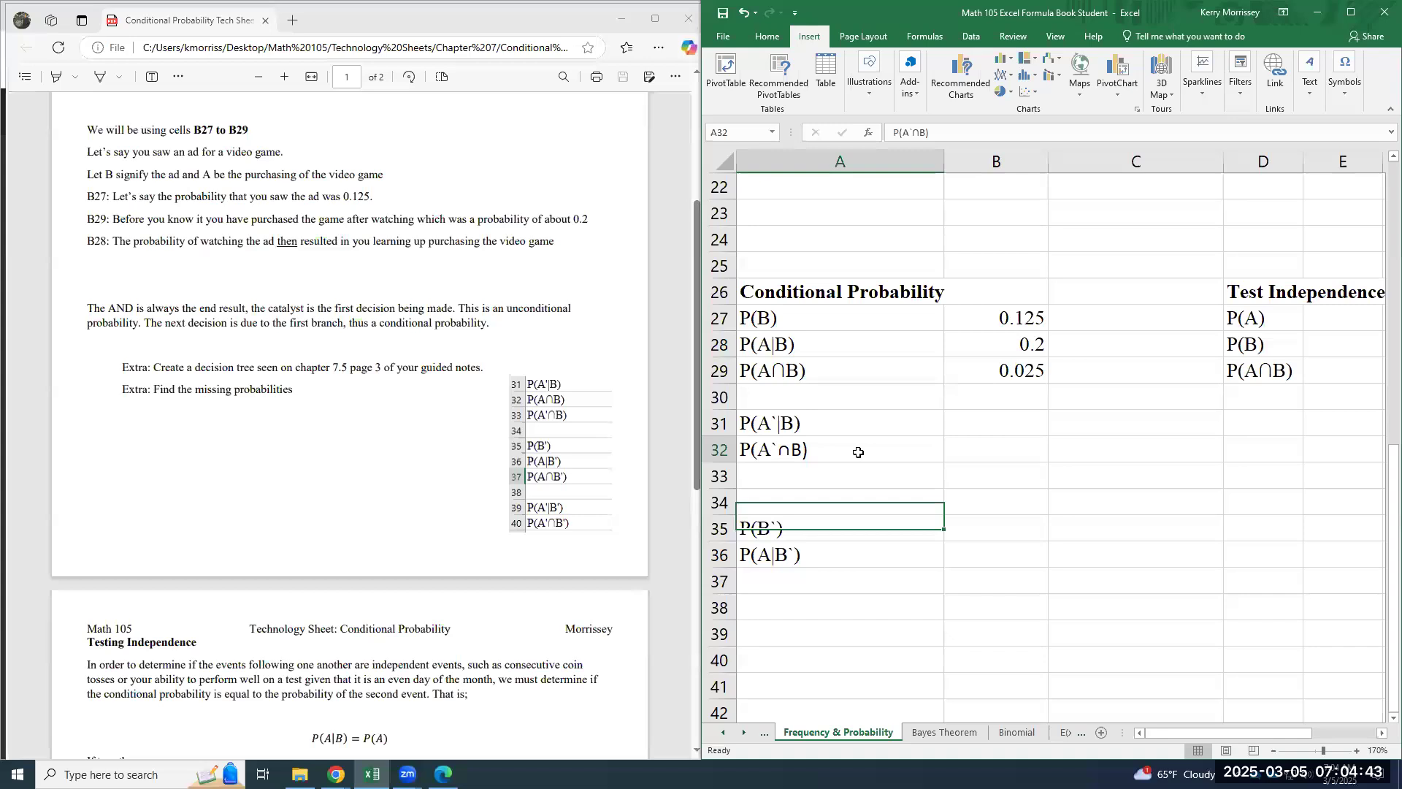
key(ctrl+c)
click(812, 592)
key(ctrl+v)
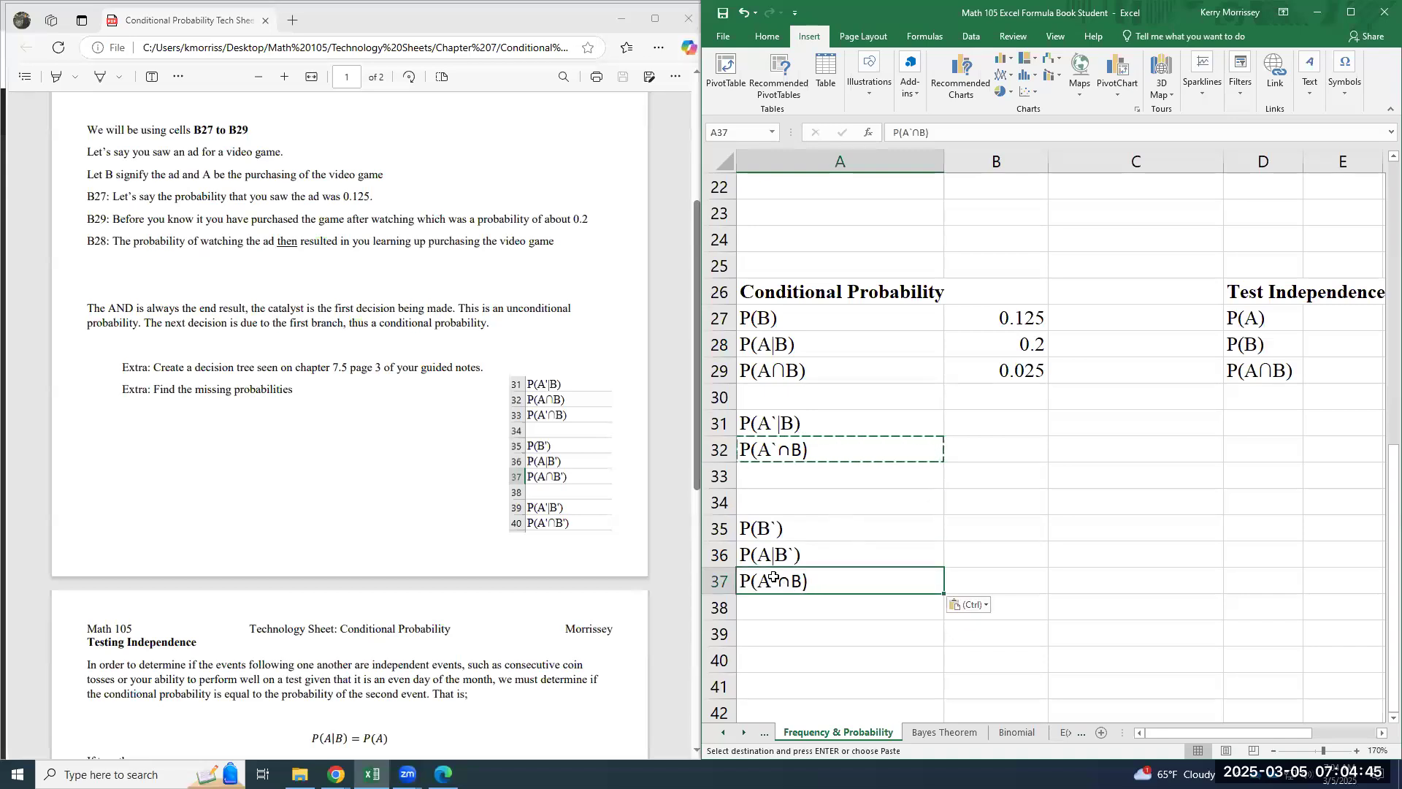
double_click(777, 581)
key(BackSpace)
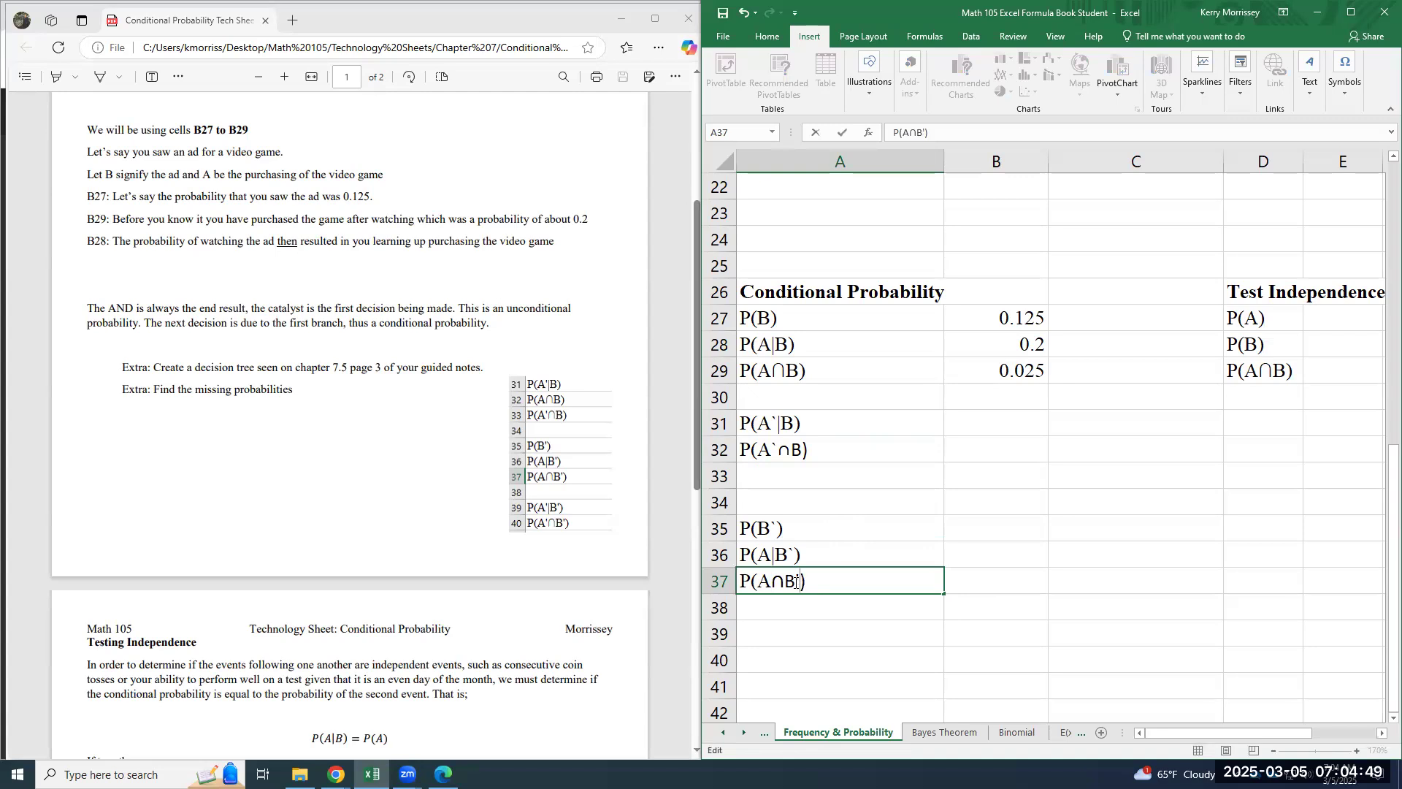
key(Return)
- Leave row 38 blank and enter the label P(A`|B`) in A39
key(Return)
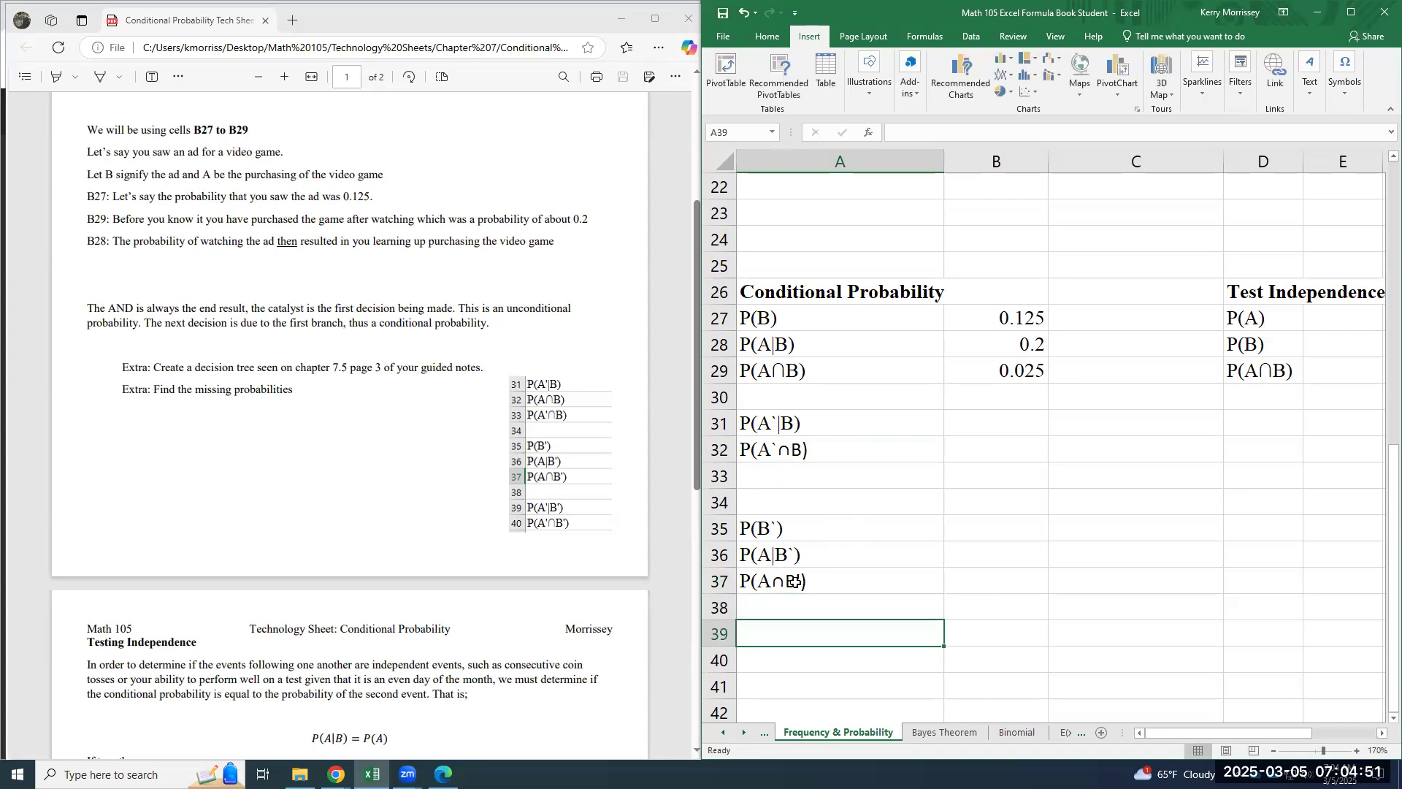
text(P(A`|B`))
key(Return)
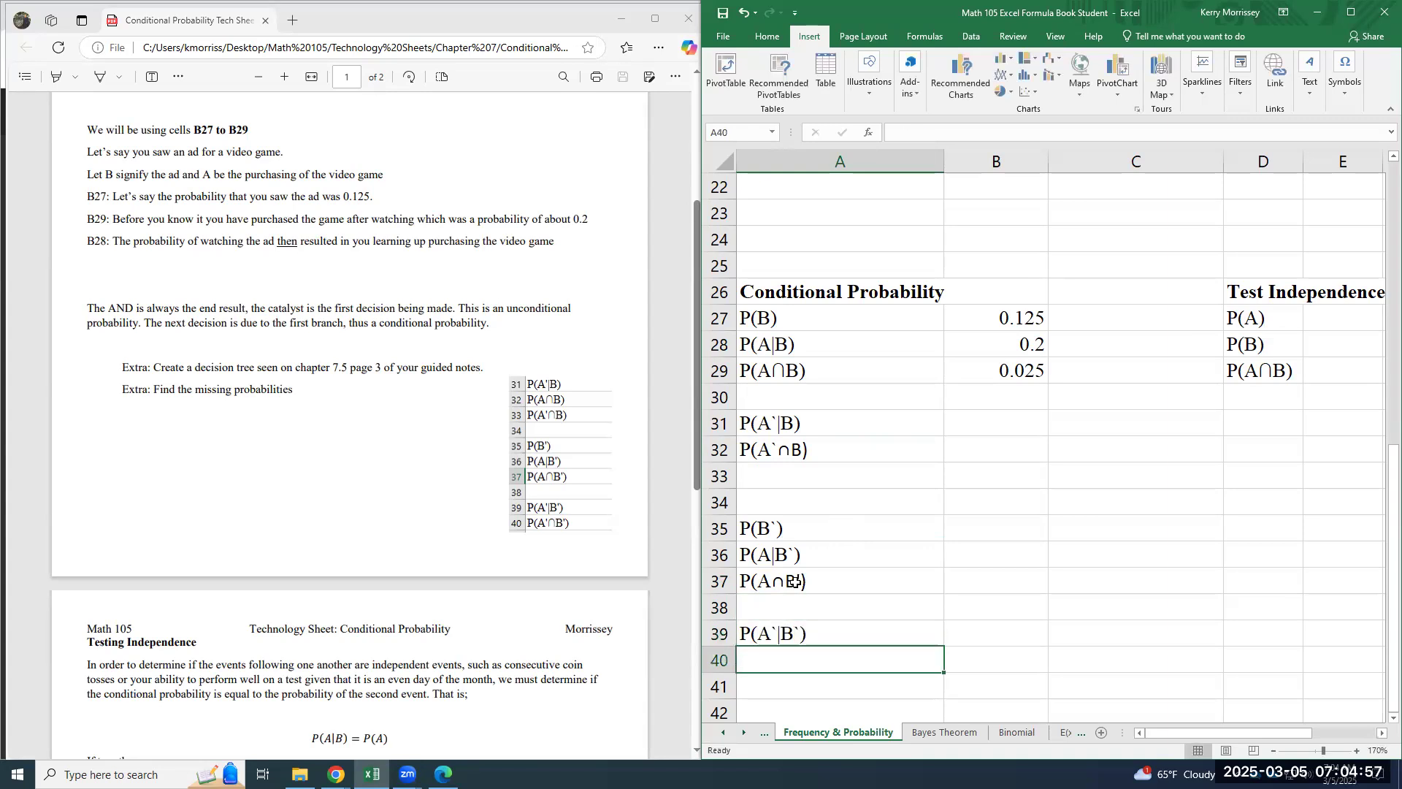
- Copy the label from A37 to A40 and edit the copy to read P(A'∩B')
click(795, 582)
key(ctrl+c)
click(802, 661)
key(ctrl+v)
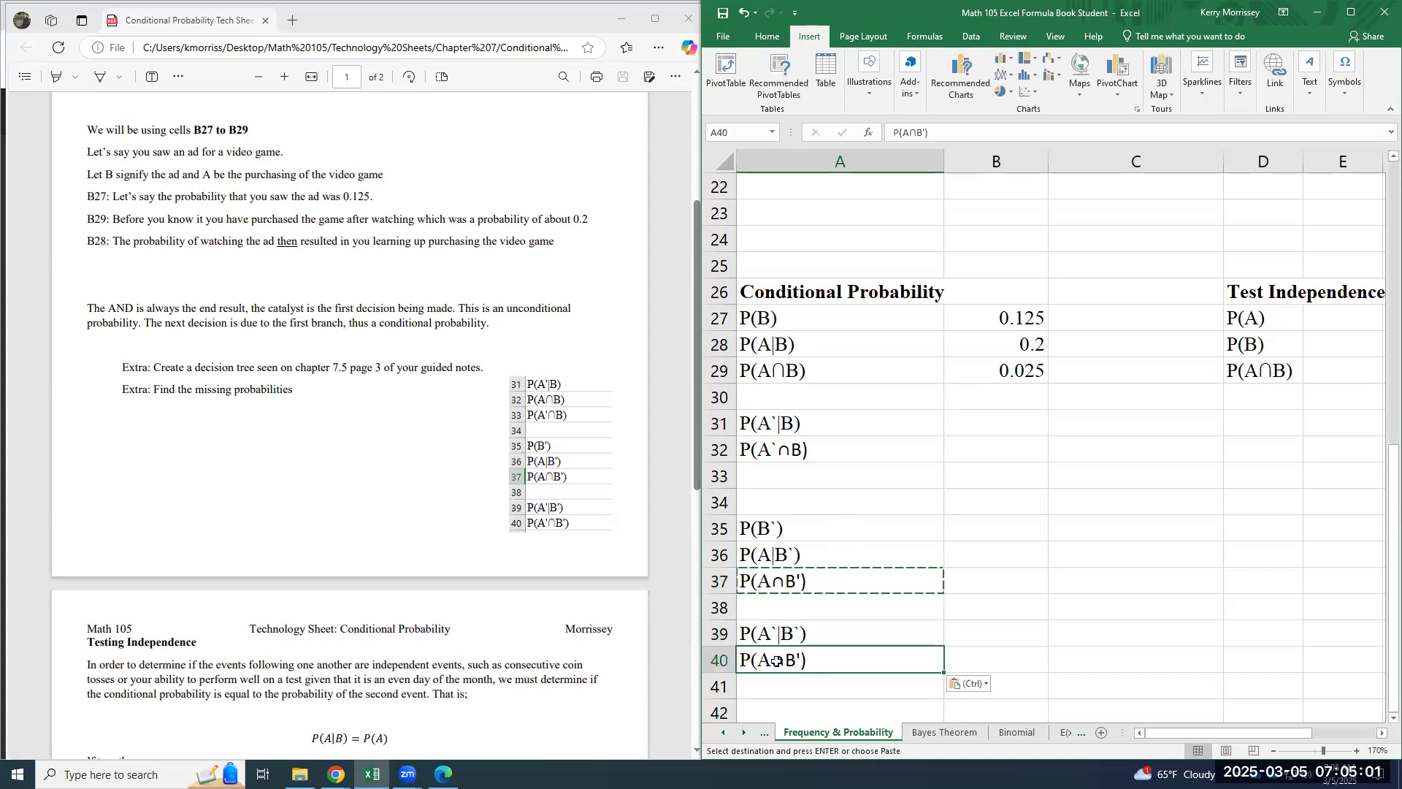
double_click(774, 662)
text(')
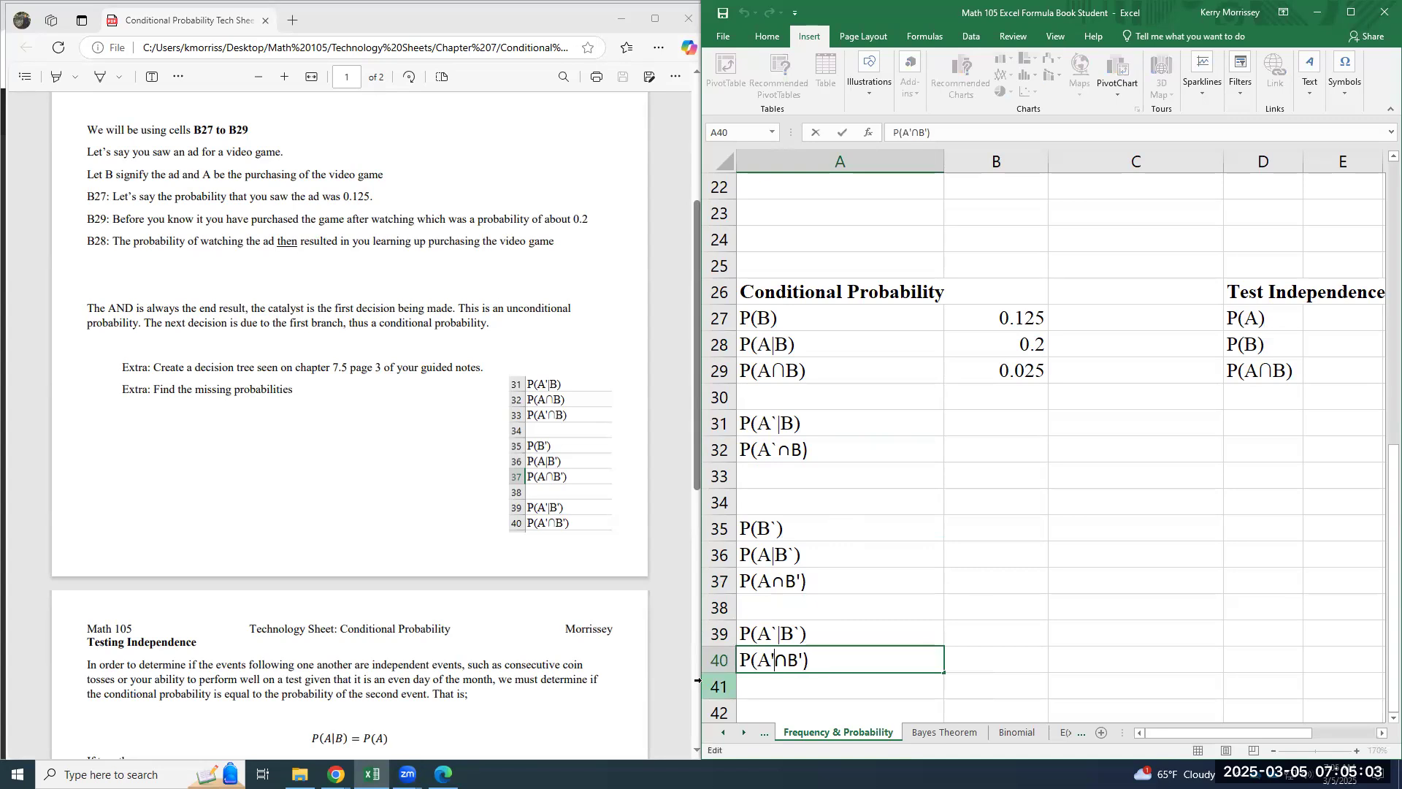
key(Return)
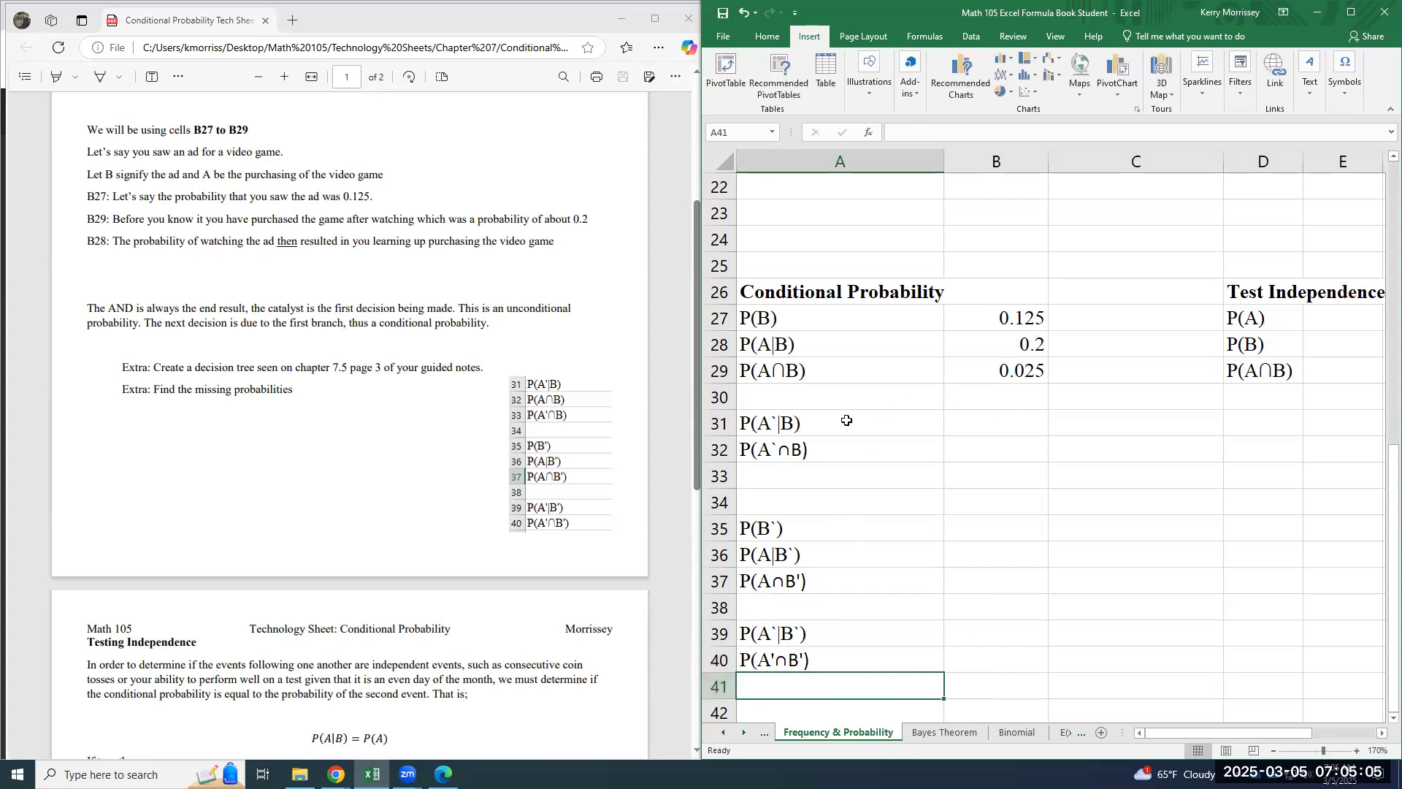
- Examine how the given probabilities in B27:B29 relate to the empty result cells for the missing probabilities in column B
drag(820, 321, 1015, 373)
click(1014, 395)
click(1037, 442)
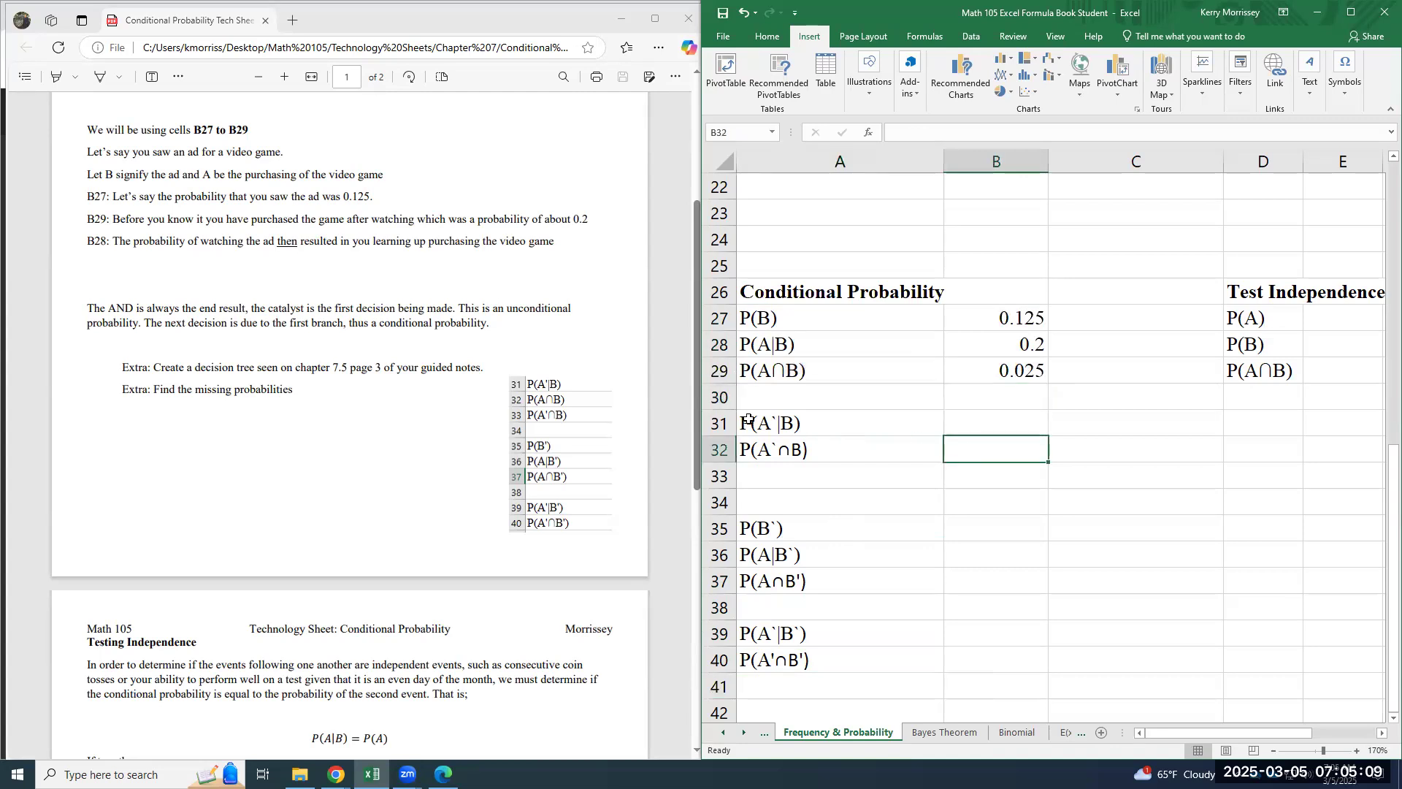
click(812, 429)
click(967, 429)
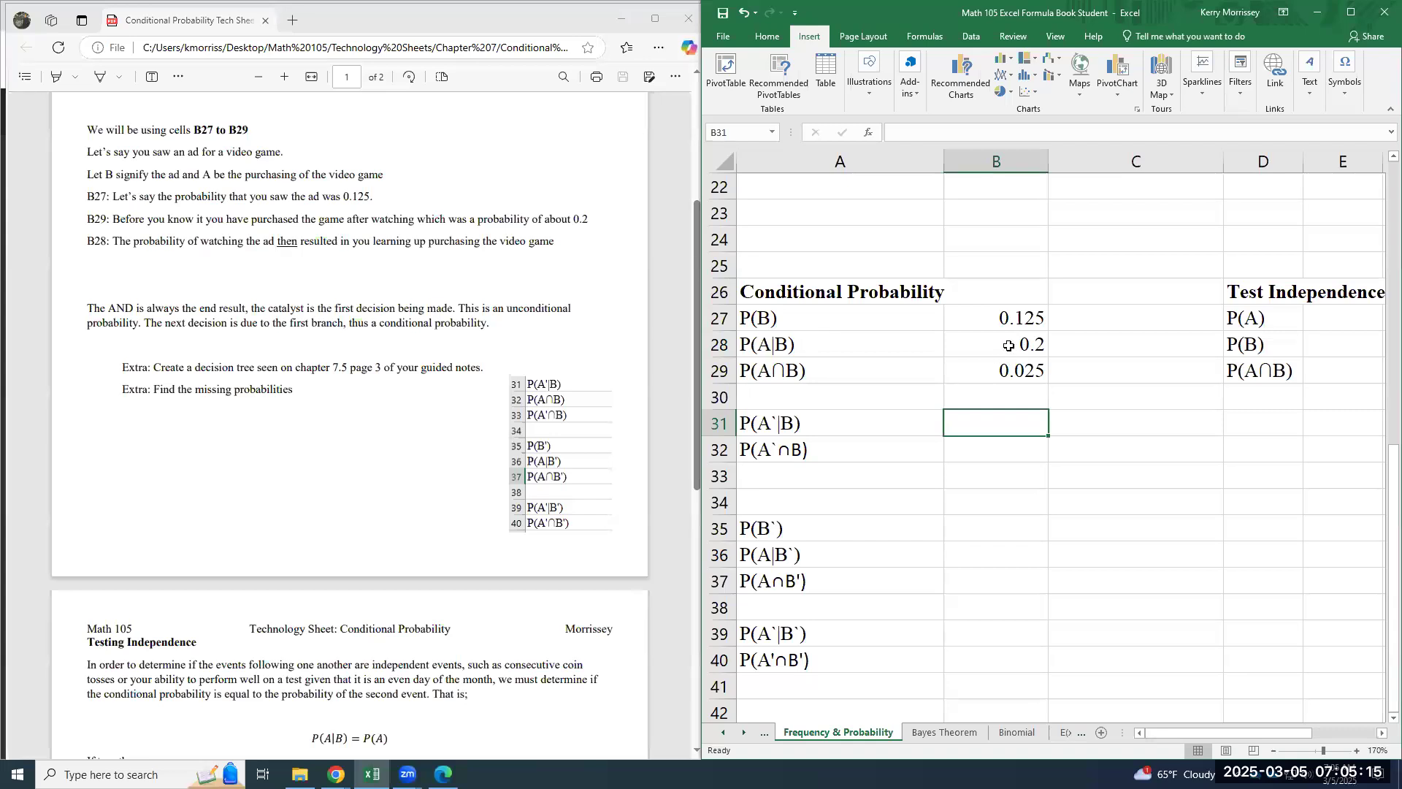
click(986, 347)
click(984, 415)
click(995, 347)
click(990, 416)
click(978, 449)
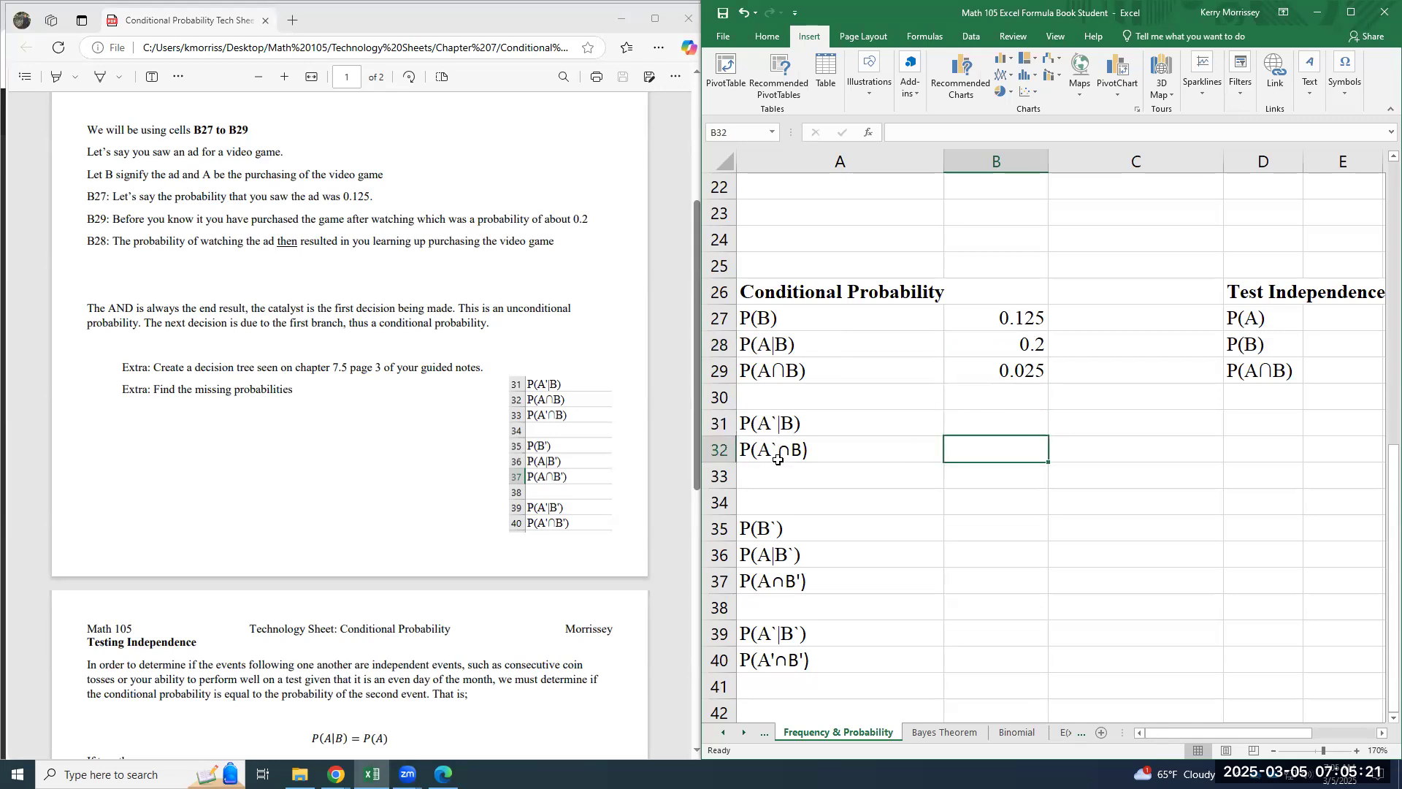
click(1013, 367)
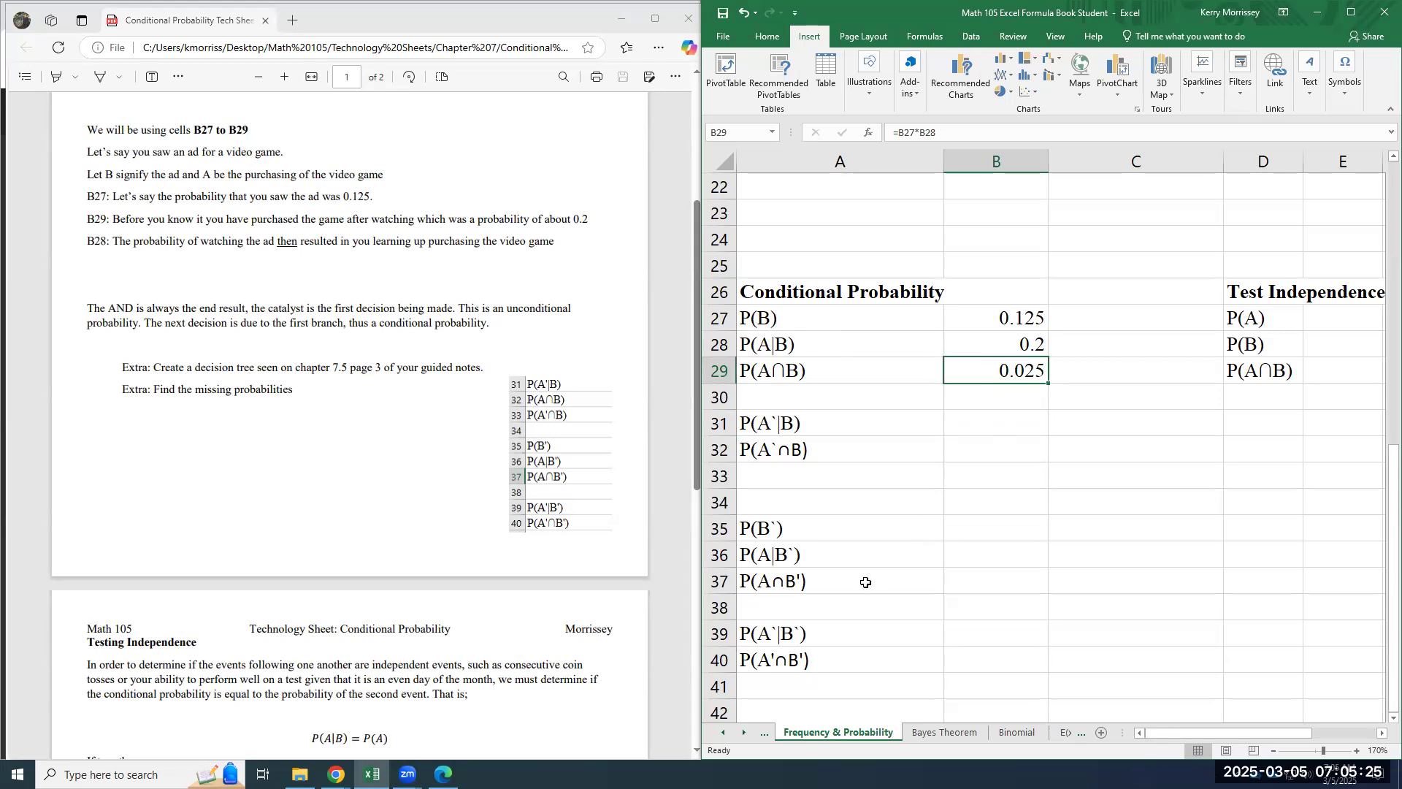
drag(981, 537, 965, 670)
click(965, 657)
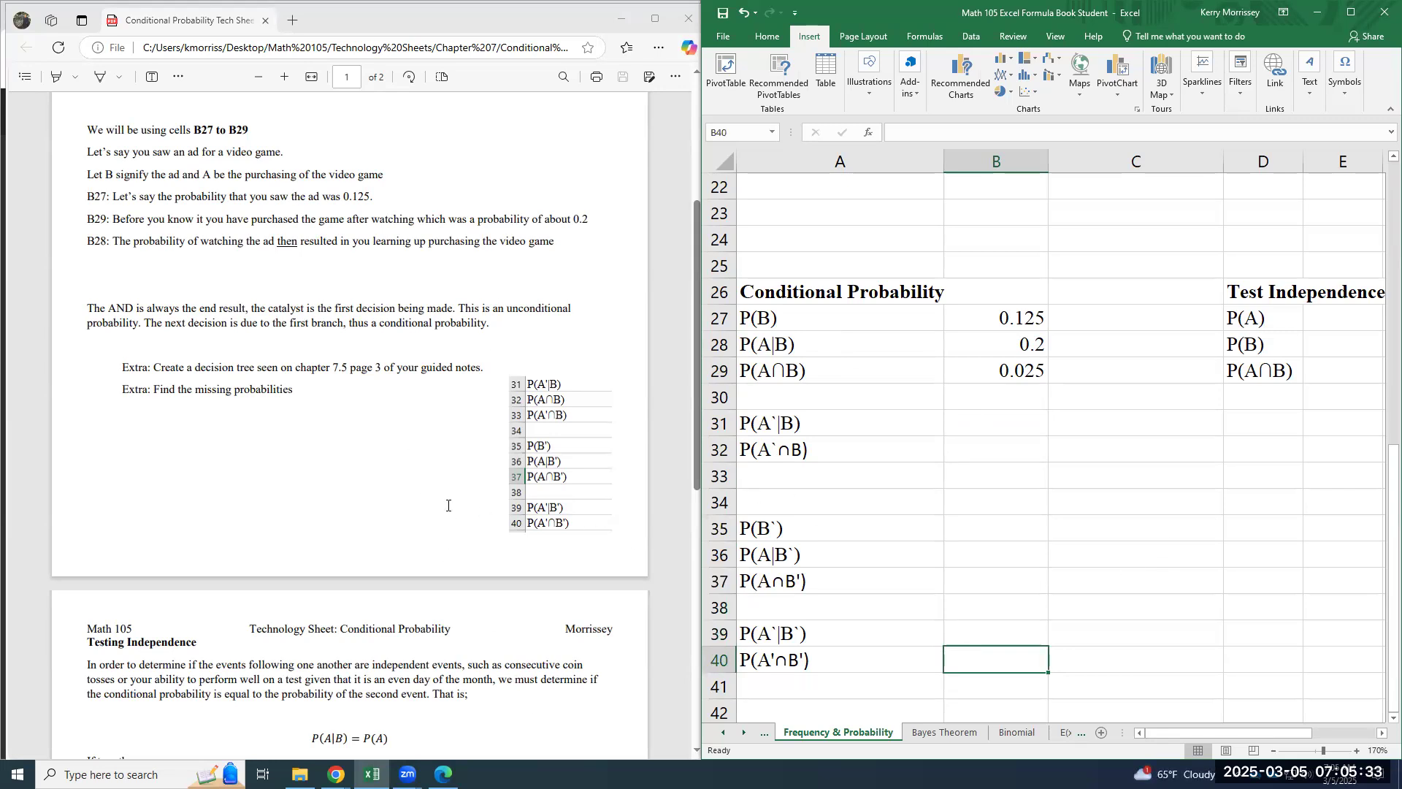
- Highlight the decision tree instruction in the technology sheet, move the sheet aside to review the tree in the guided notes, and bring it back
drag(156, 367, 347, 379)
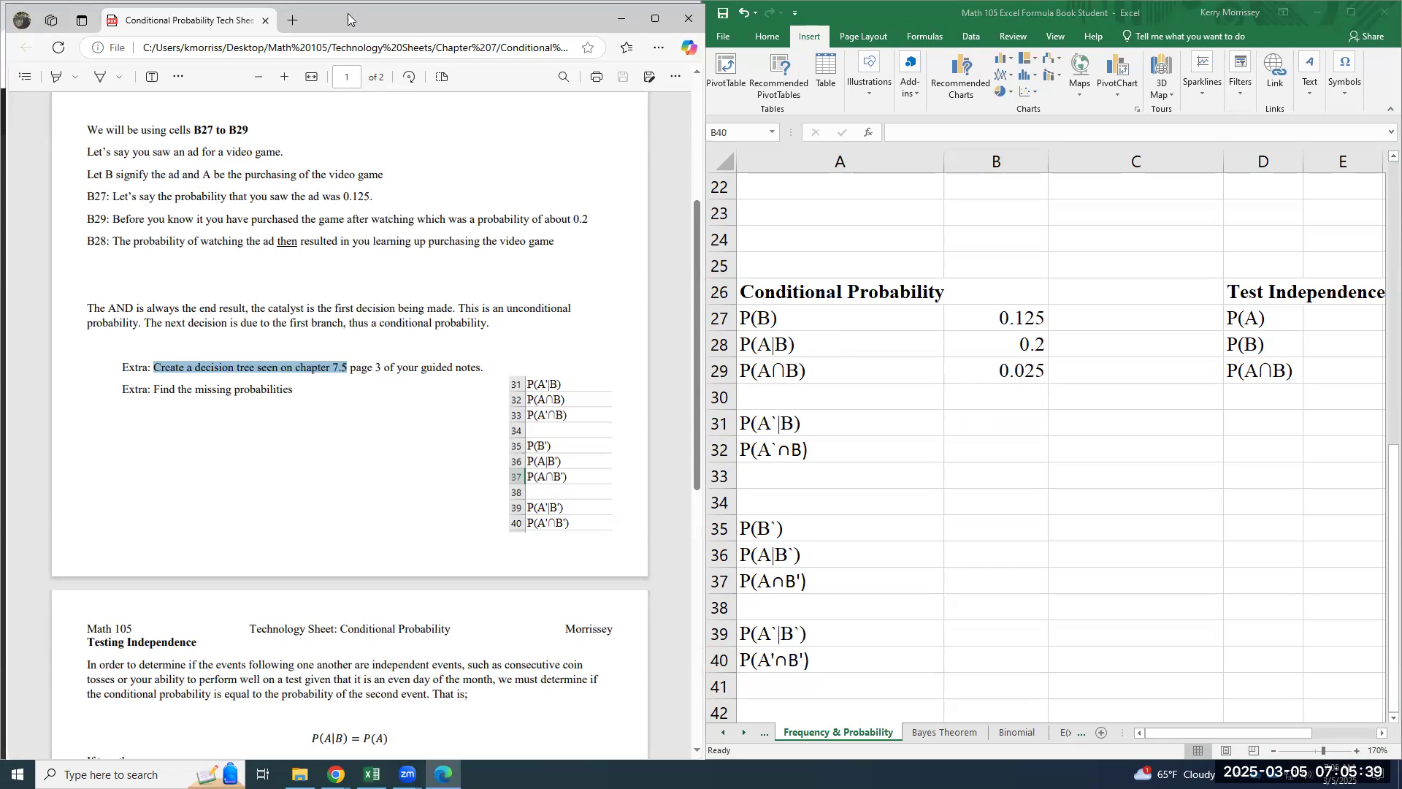
drag(352, 15, 1048, 143)
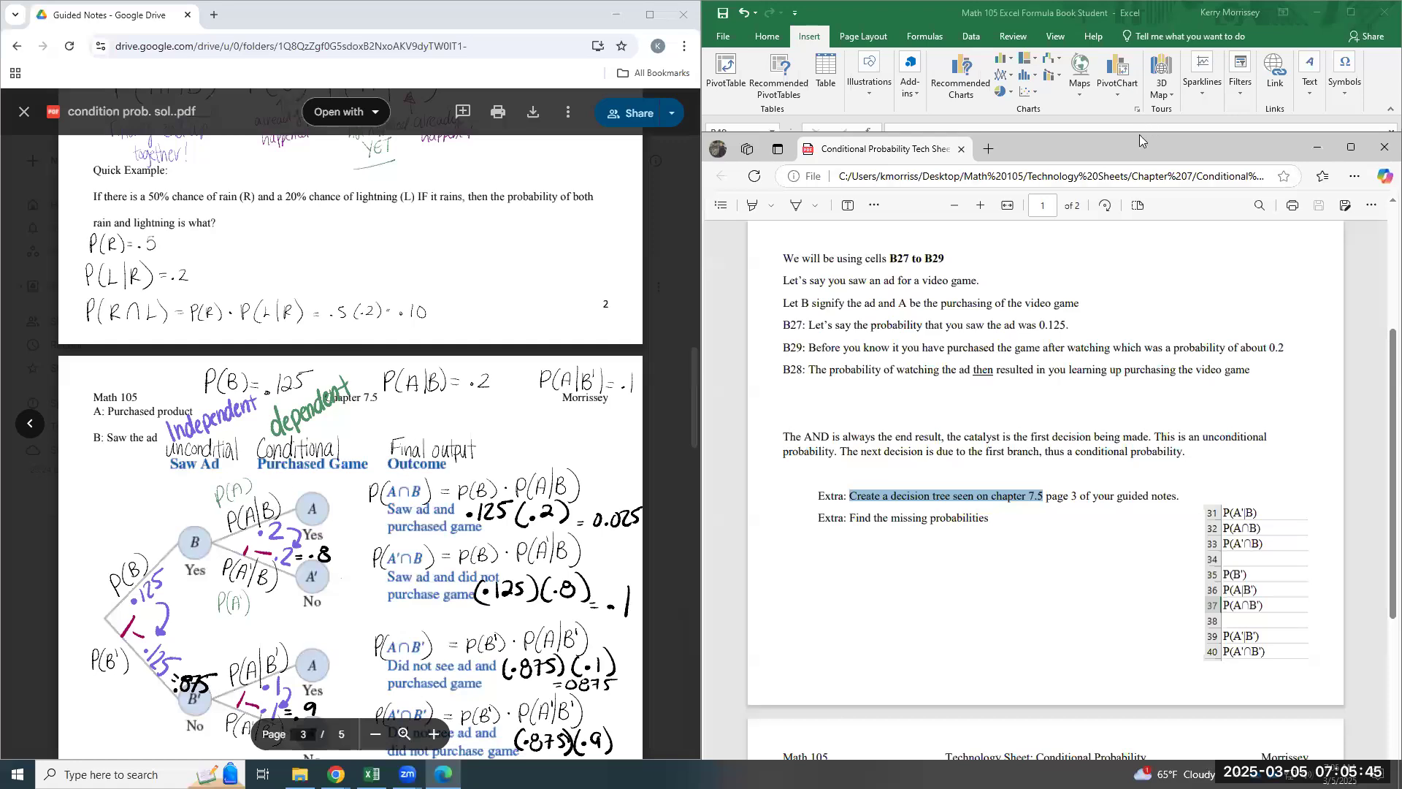
drag(1134, 149, 426, 24)
- Return to the worksheet and insert a Horizontal Hierarchy SmartArt graphic for the decision tree
click(1068, 474)
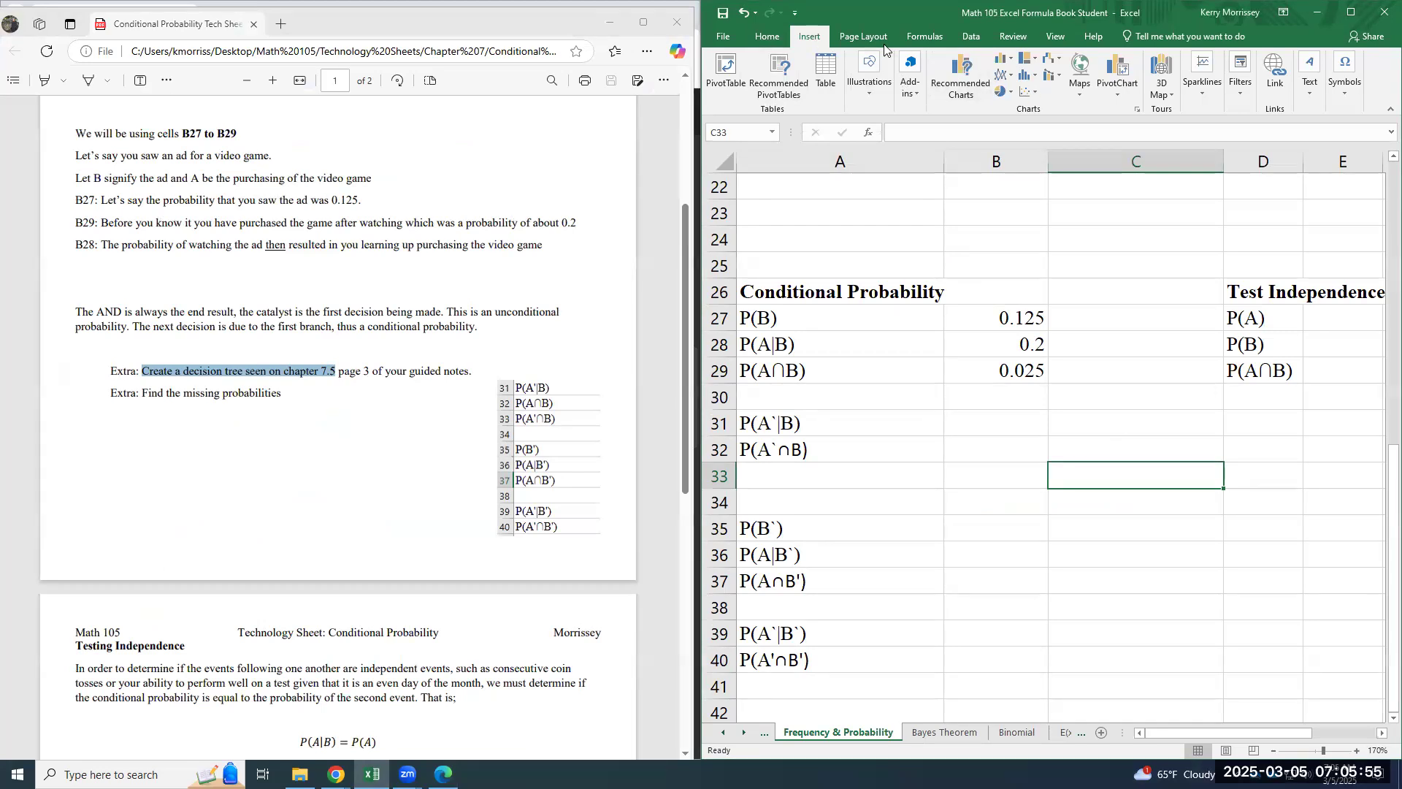
click(866, 97)
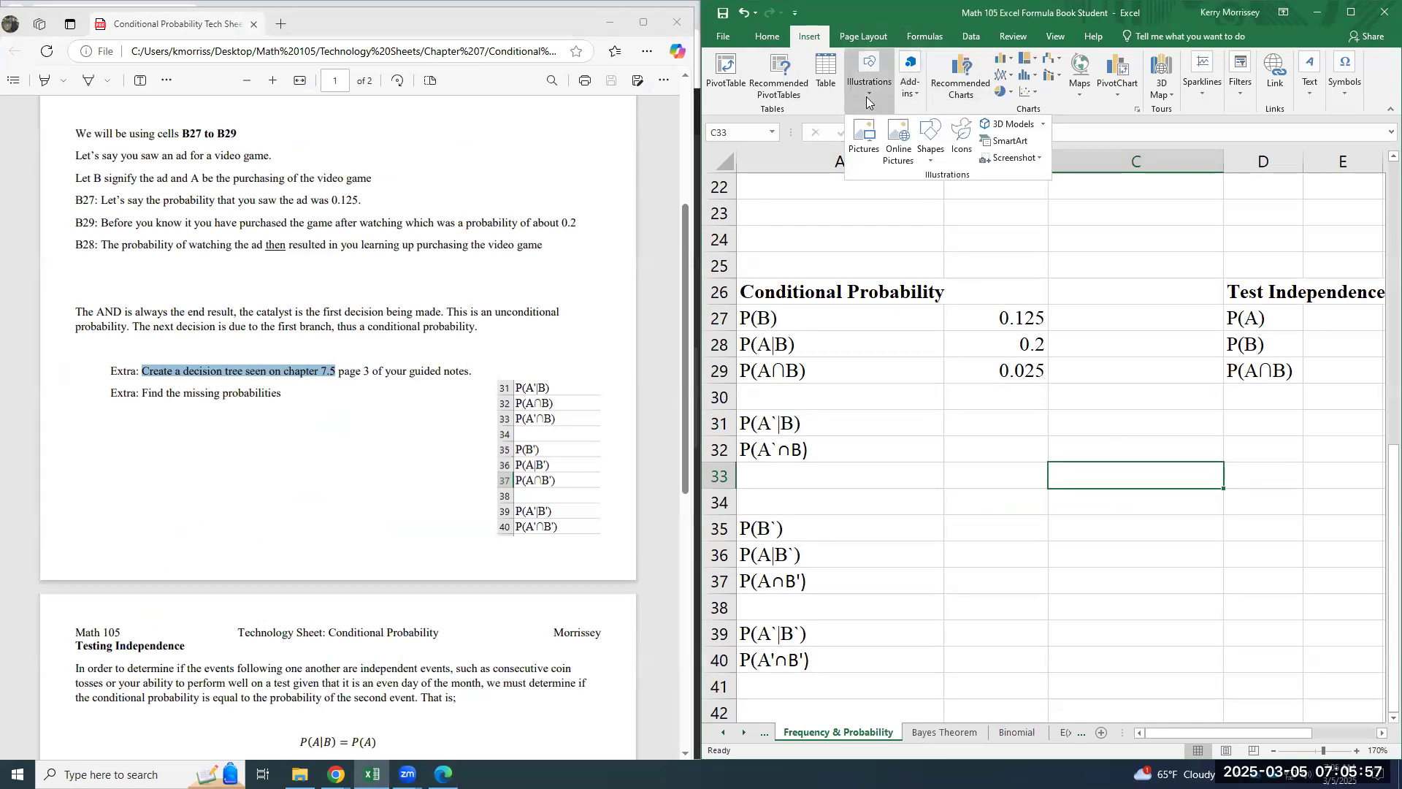
click(1025, 143)
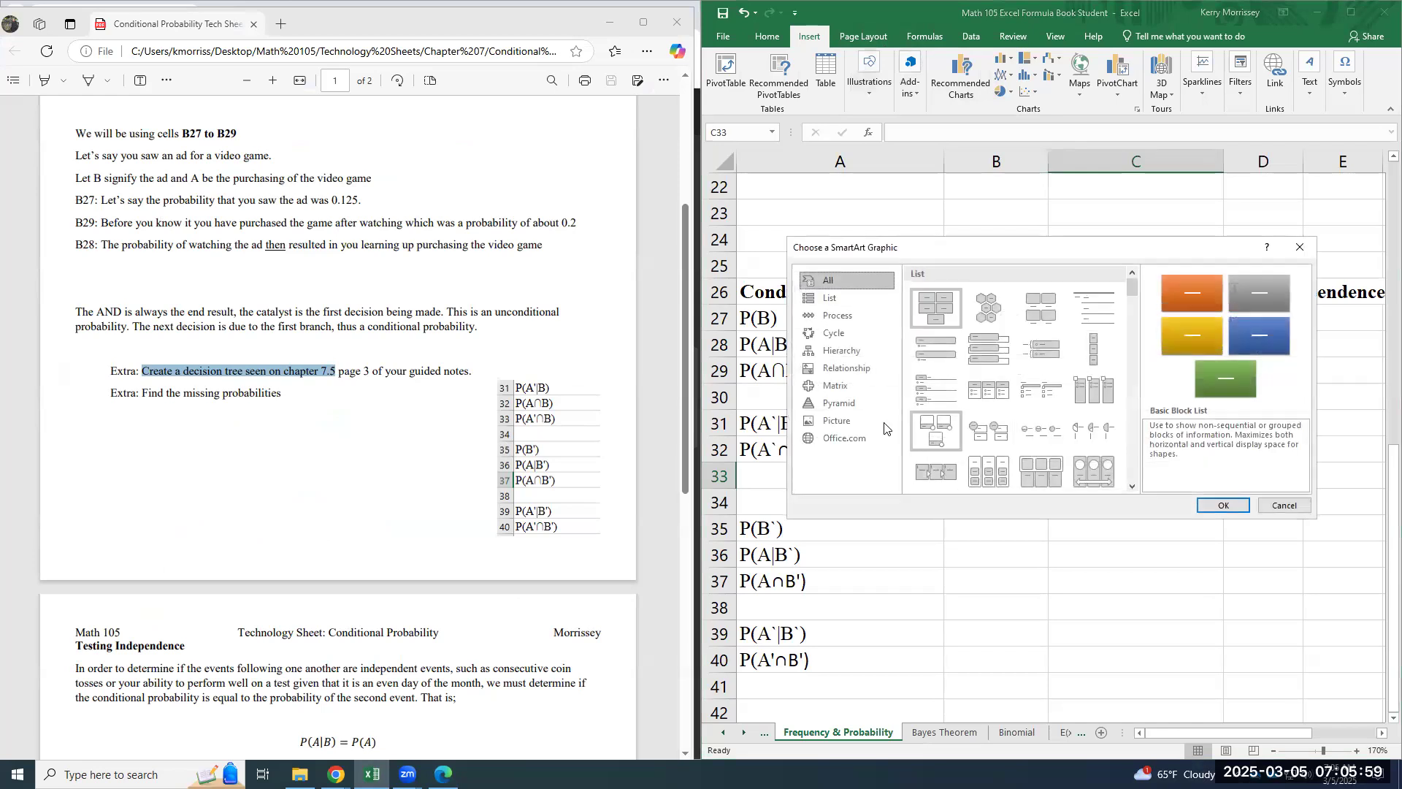
click(859, 351)
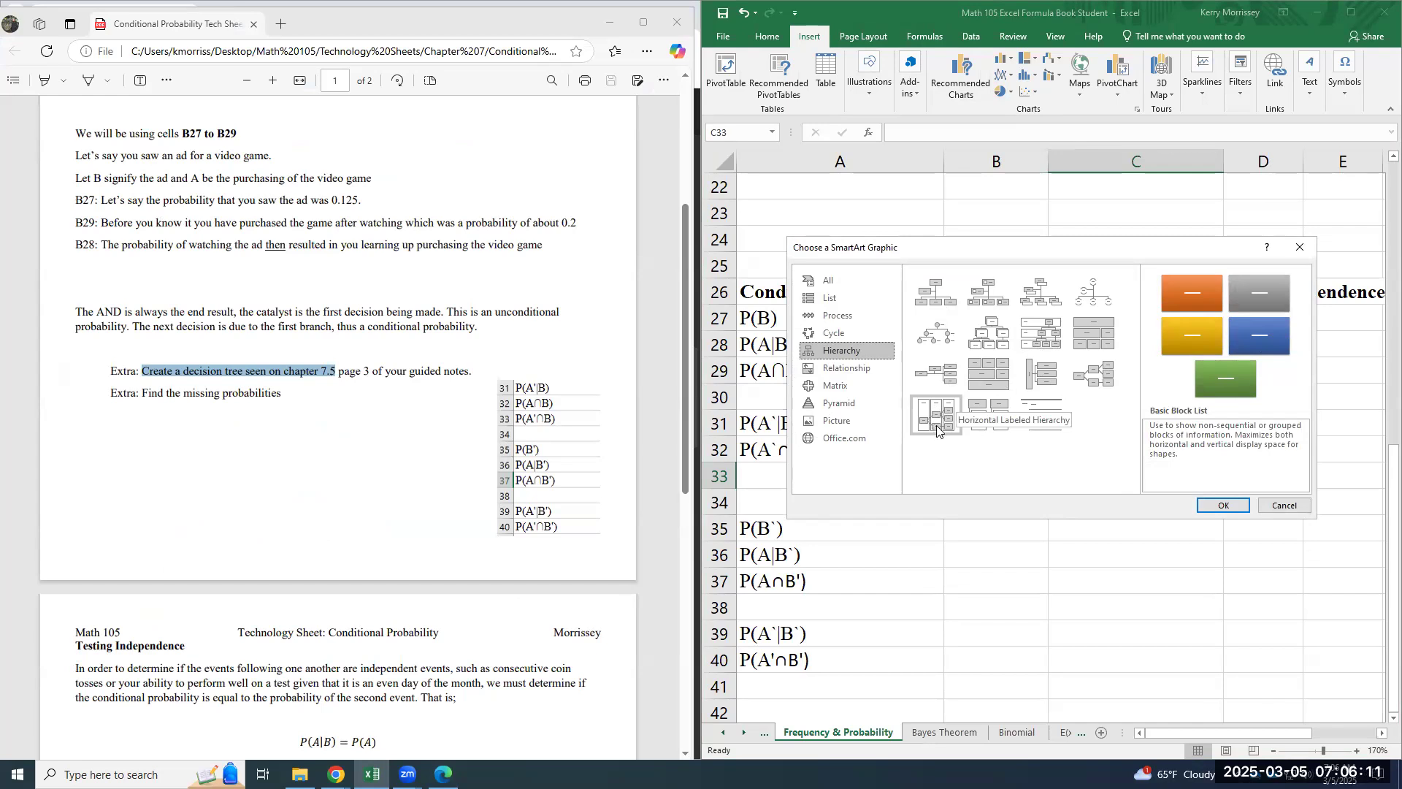
click(1081, 385)
click(1224, 504)
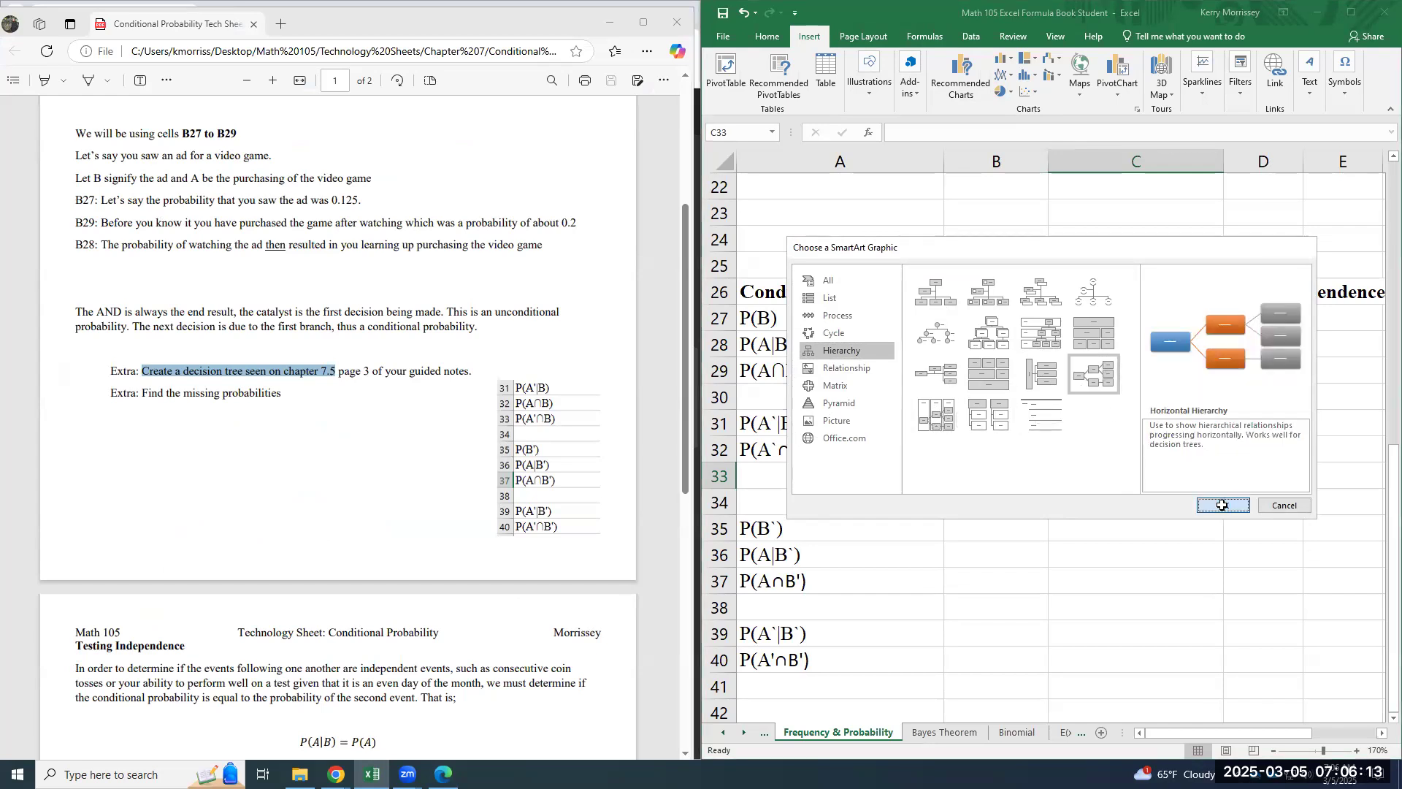
- Try the diagram's text boxes, move the graphic down and shrink it to about rows 36 to 45 in columns A to C
click(908, 466)
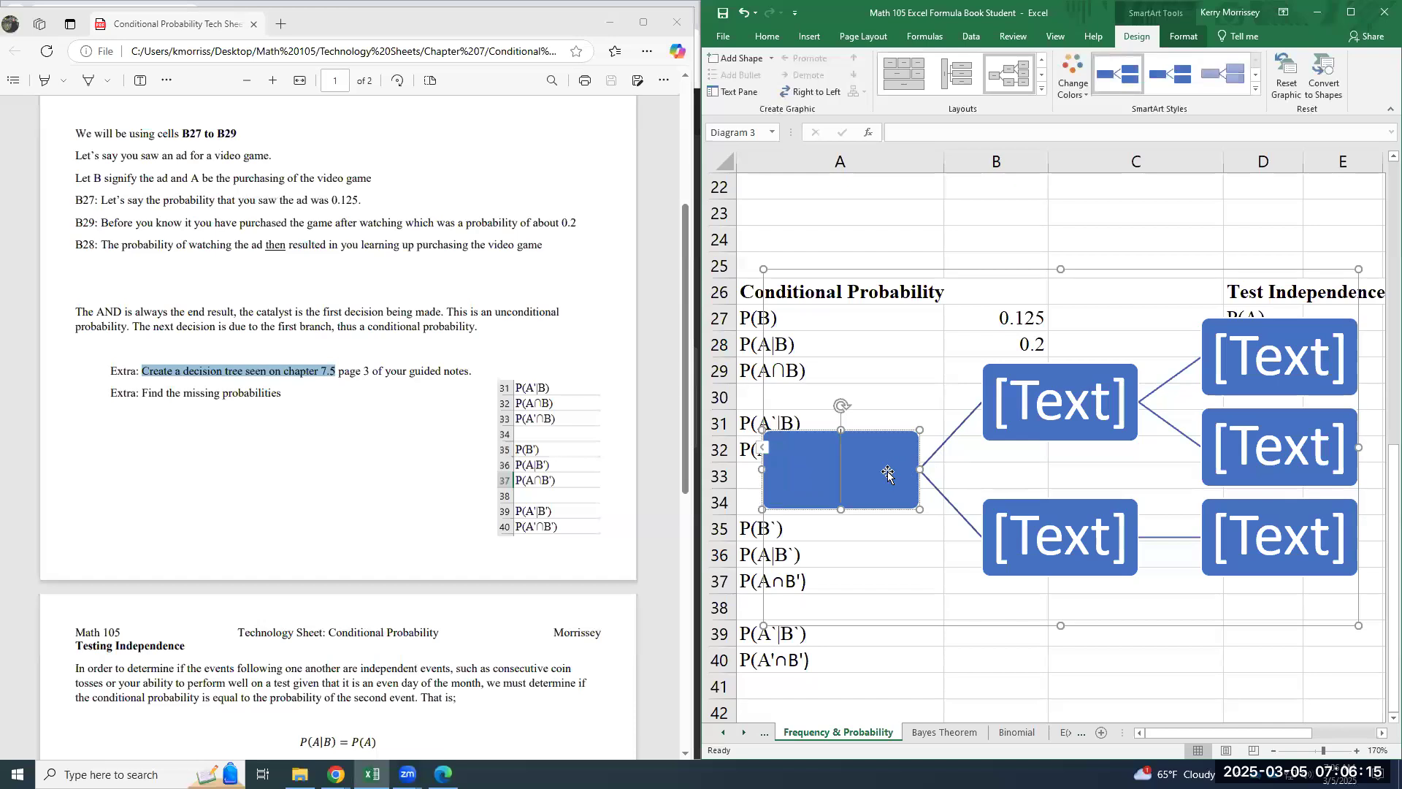
click(1061, 410)
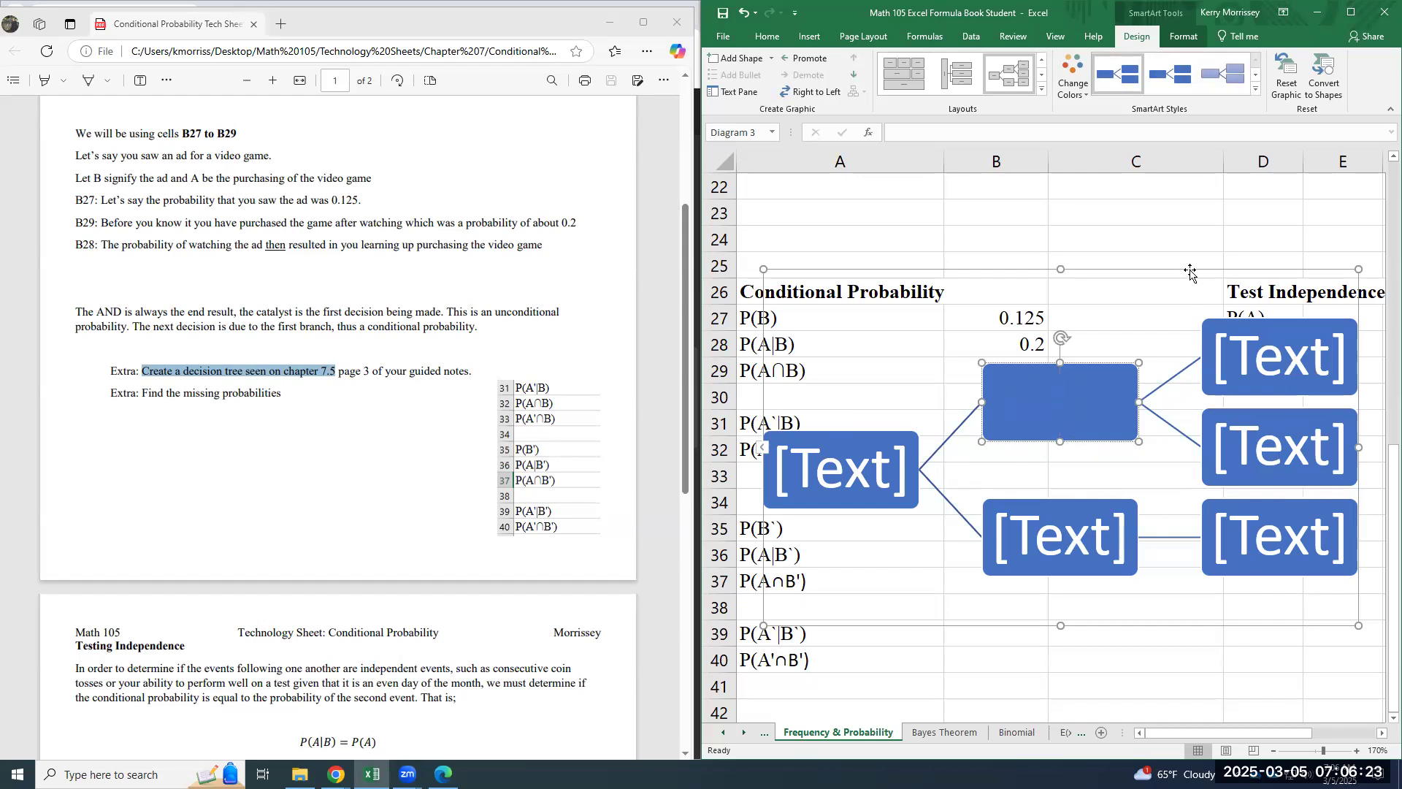
drag(1190, 272, 1214, 438)
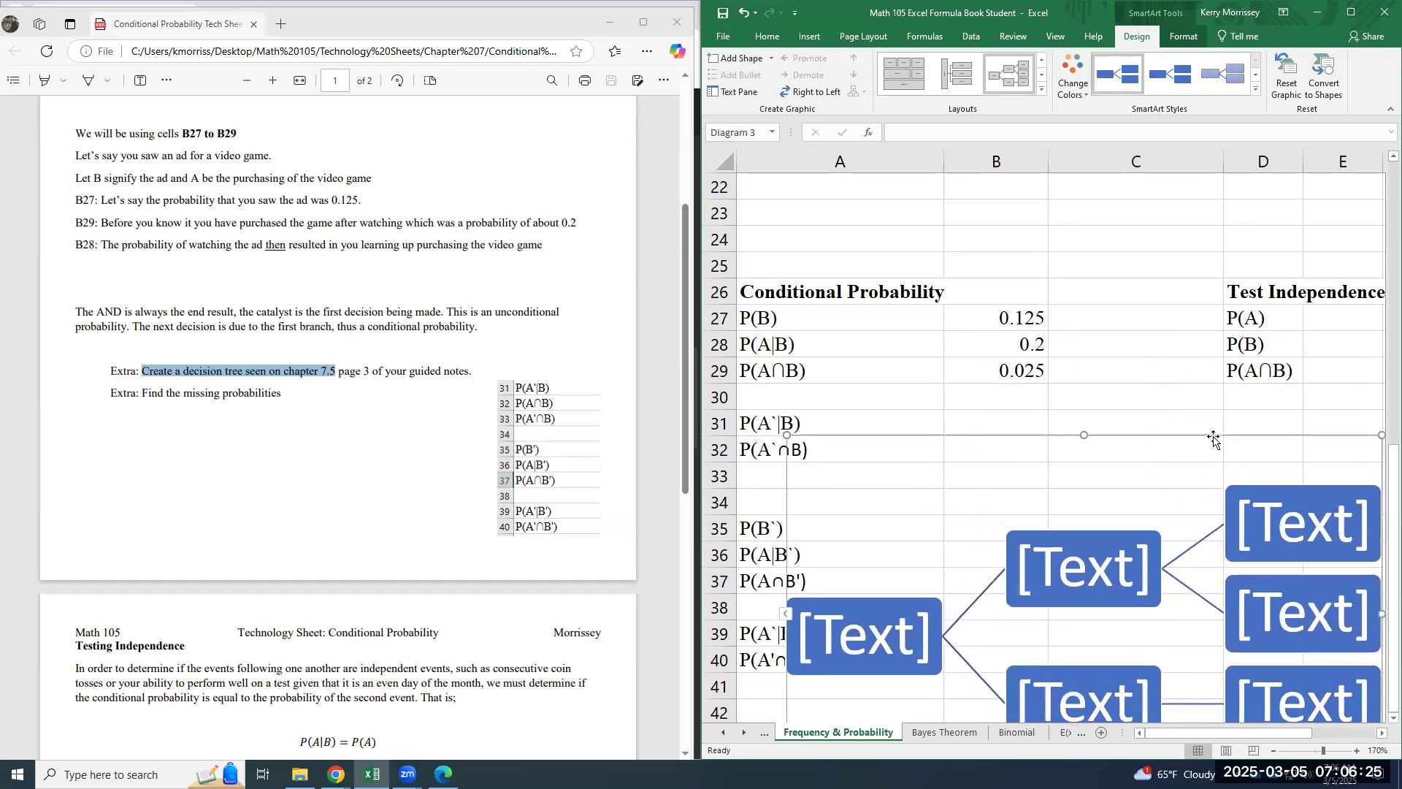
drag(1380, 436, 961, 546)
- Read the Testing Independence page of the technology sheet and locate the Test Independence block with cell E27 in the worksheet
scroll(1174, 579, down, 5)
scroll(982, 502, up, 3)
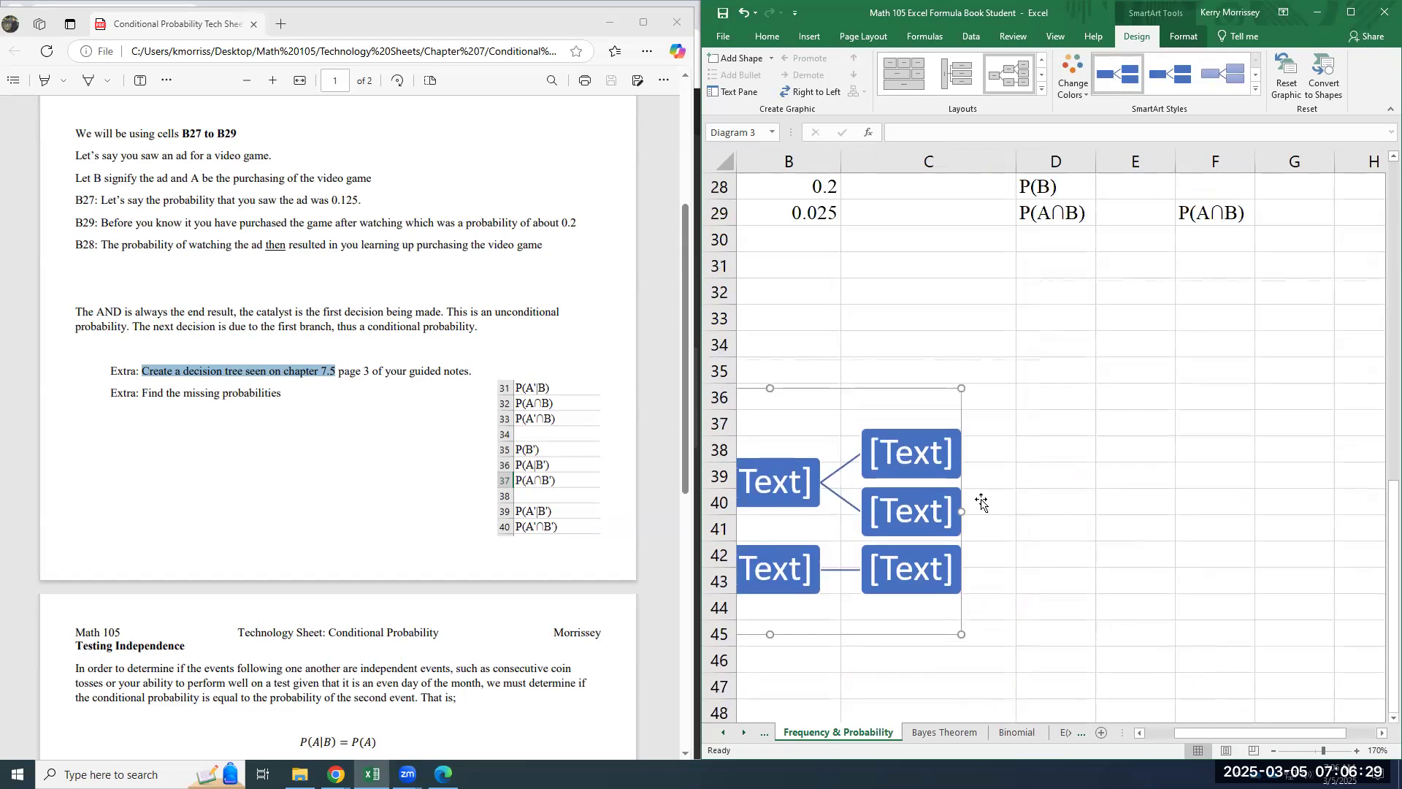
scroll(1218, 626, up, 4)
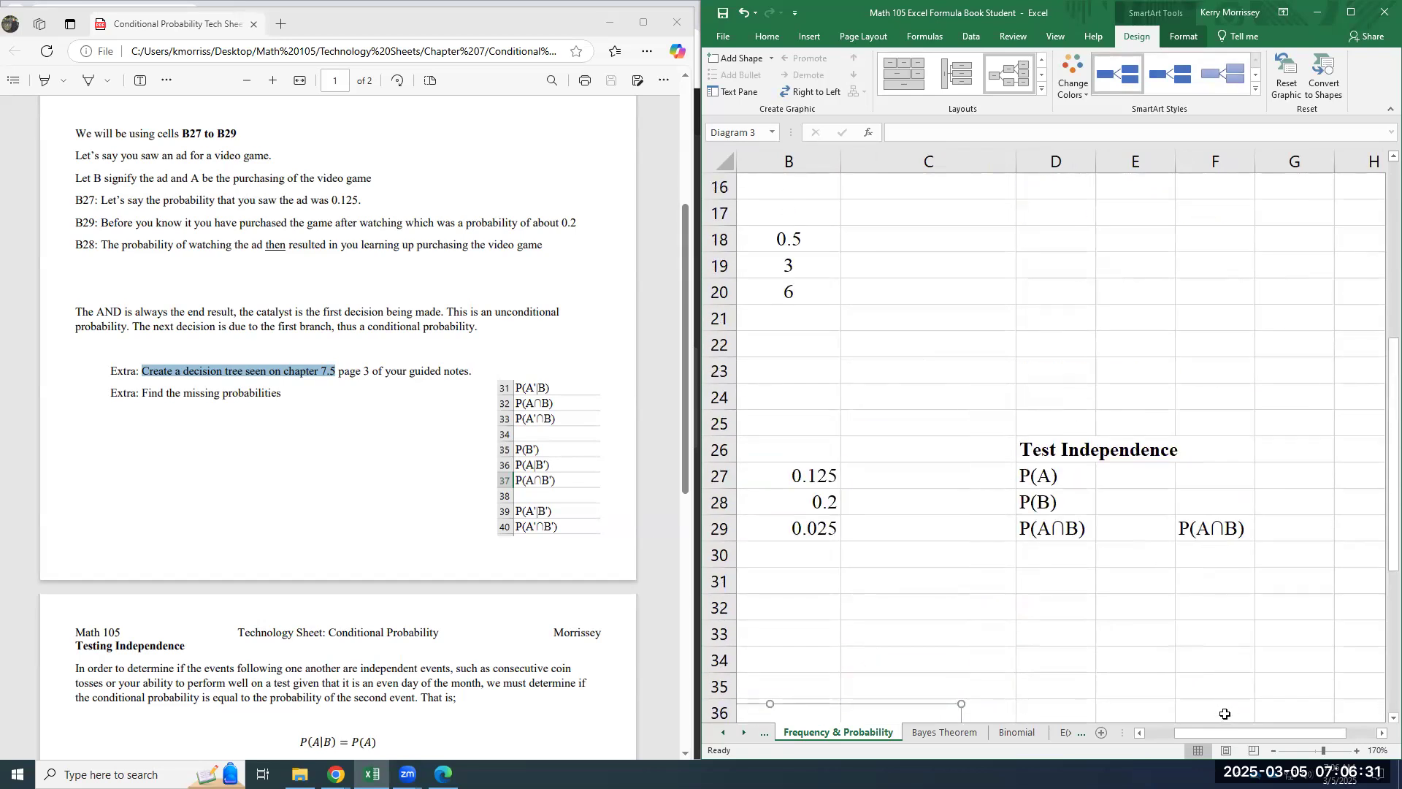
scroll(357, 599, down, 3)
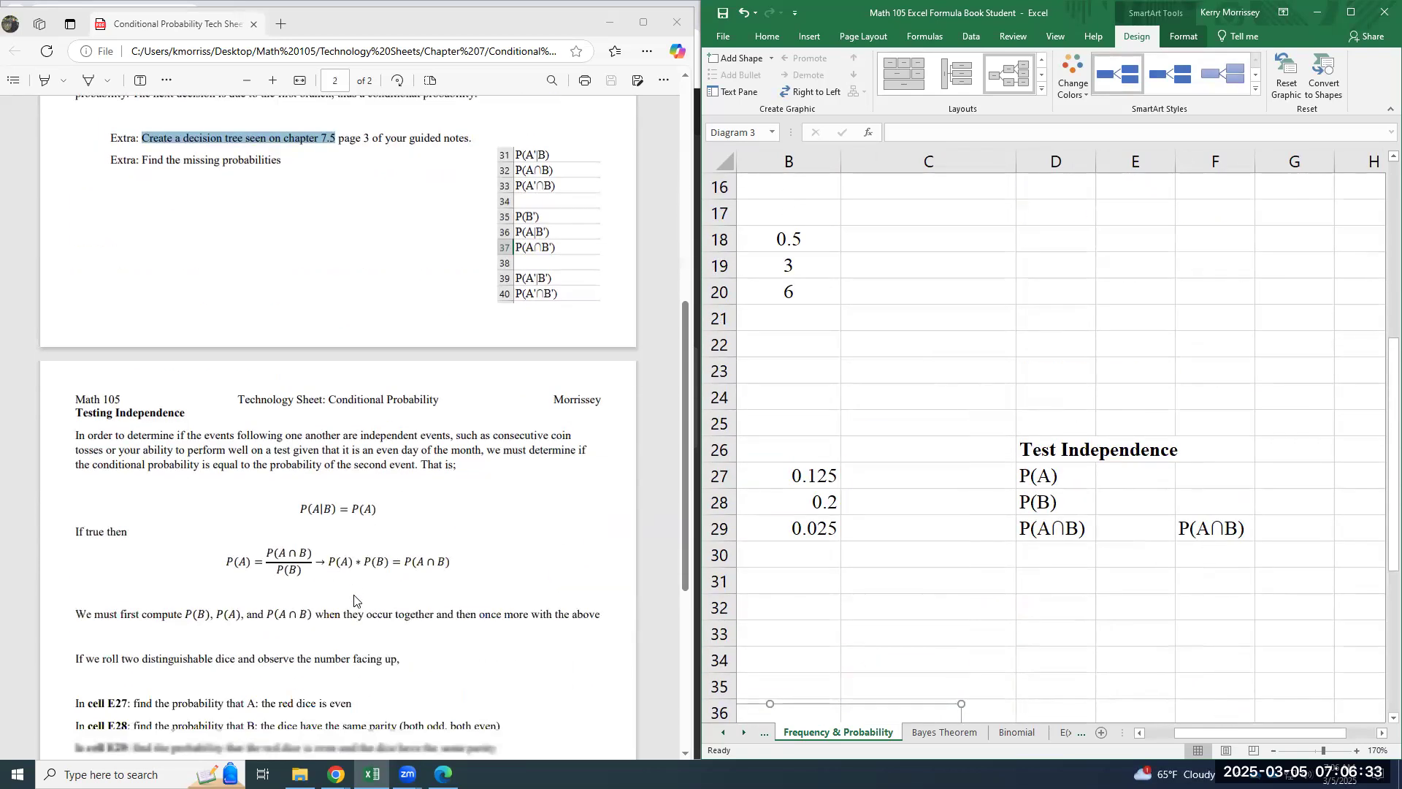
scroll(355, 601, down, 3)
drag(1190, 734, 1163, 749)
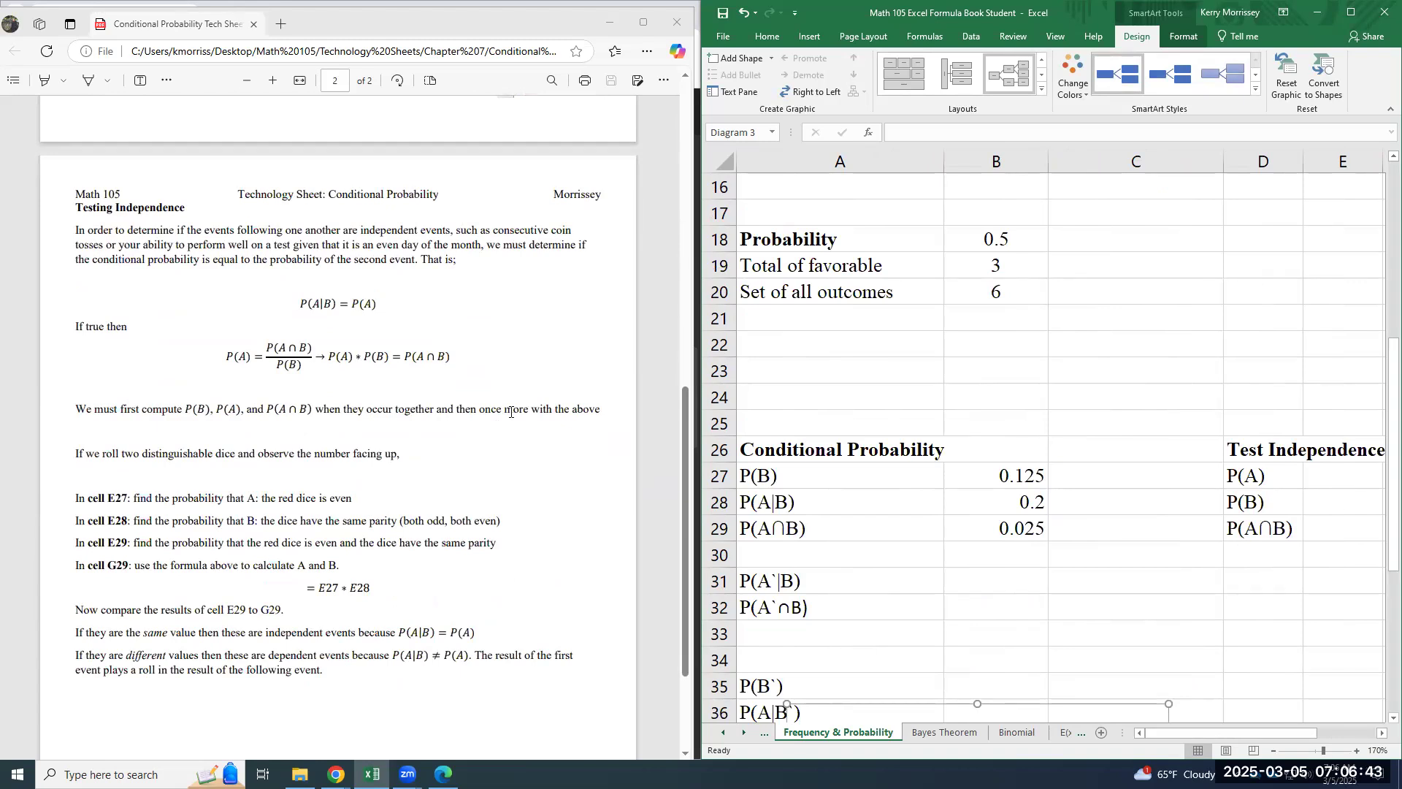
click(1321, 483)
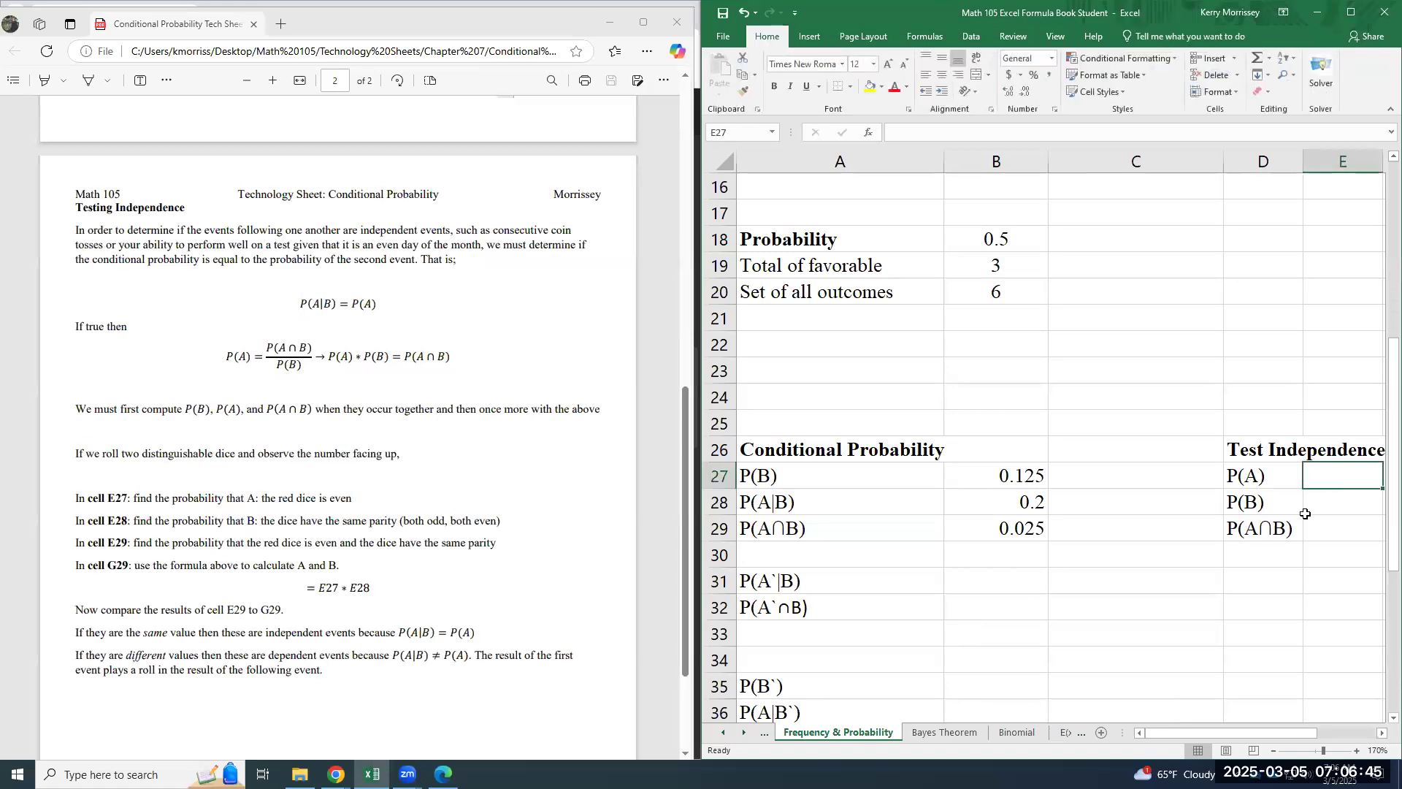
drag(1227, 735, 1290, 734)
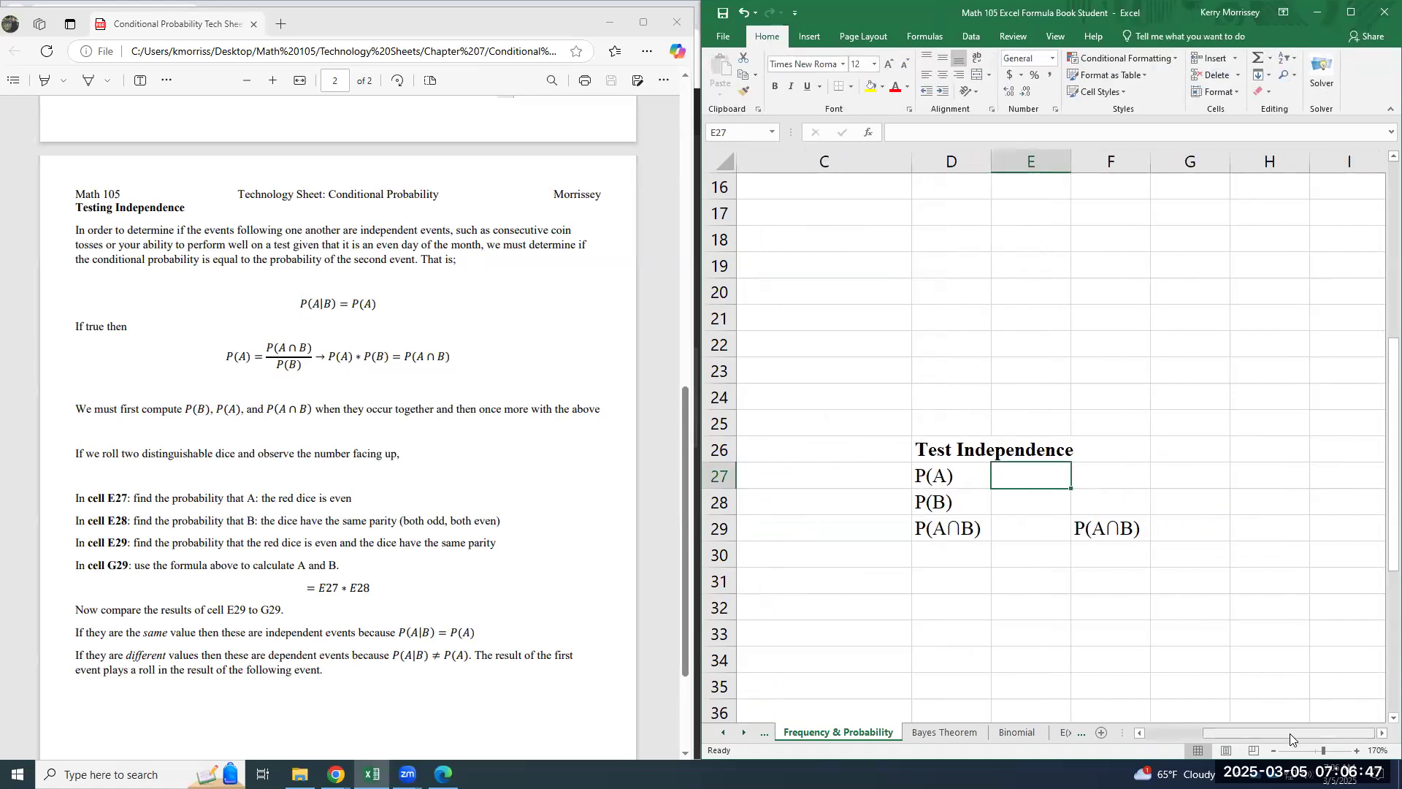
click(956, 451)
click(1052, 483)
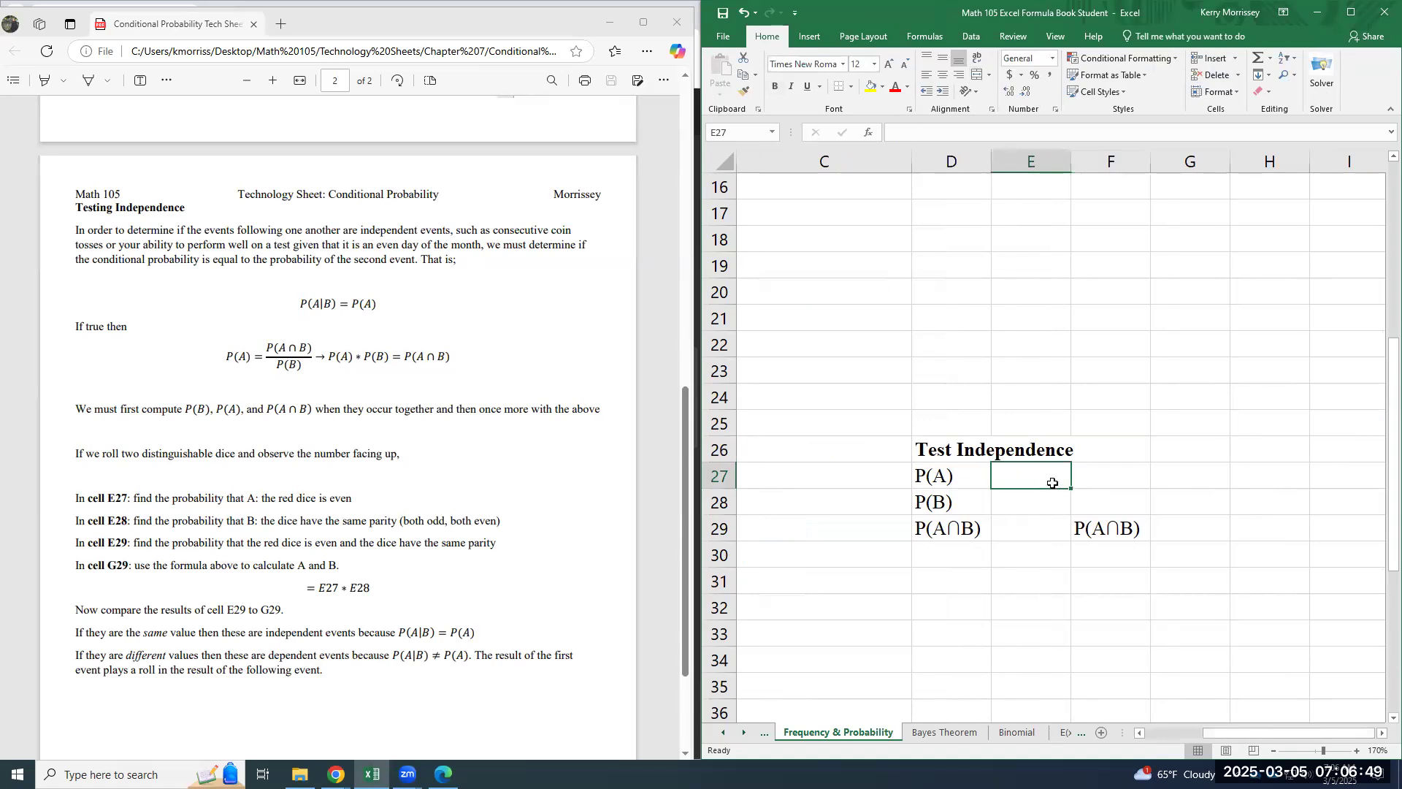
scroll(377, 577, down, 2)
scroll(376, 577, up, 1)
- Move the technology sheet aside and review the Independence and Test Independence sections on pages 4 and 5 of the guided notes
click(360, 29)
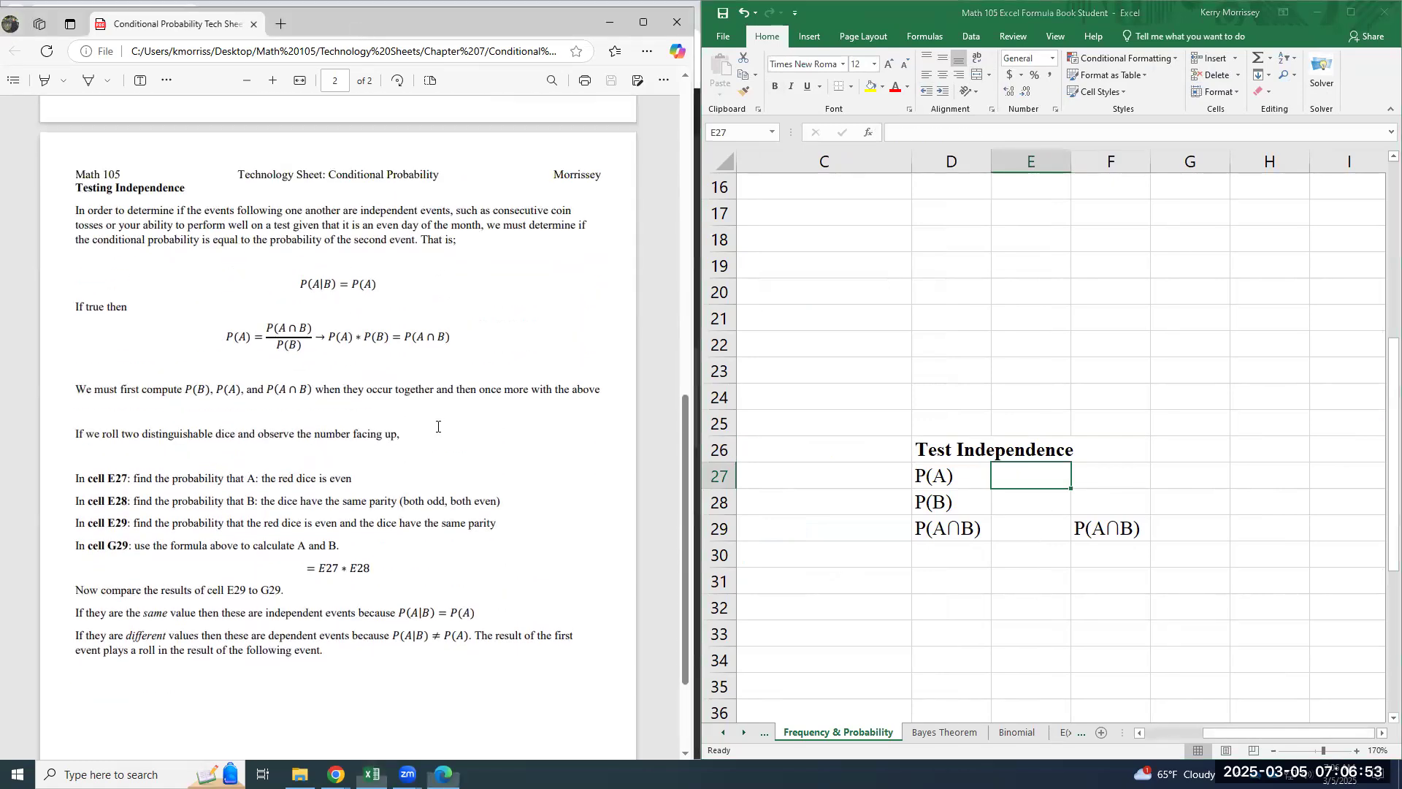
scroll(438, 427, down, 8)
scroll(438, 428, down, 1)
scroll(439, 428, down, 3)
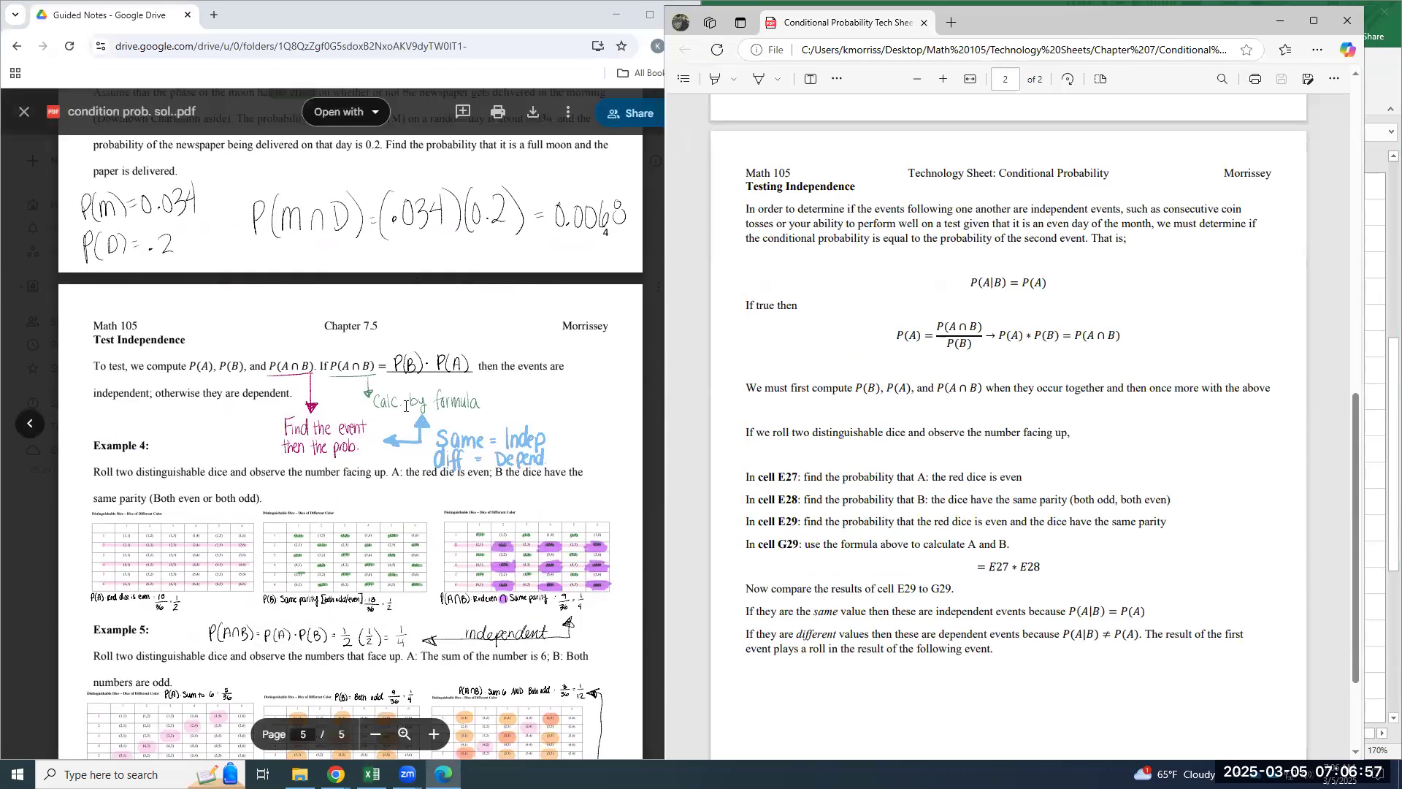
scroll(406, 406, up, 5)
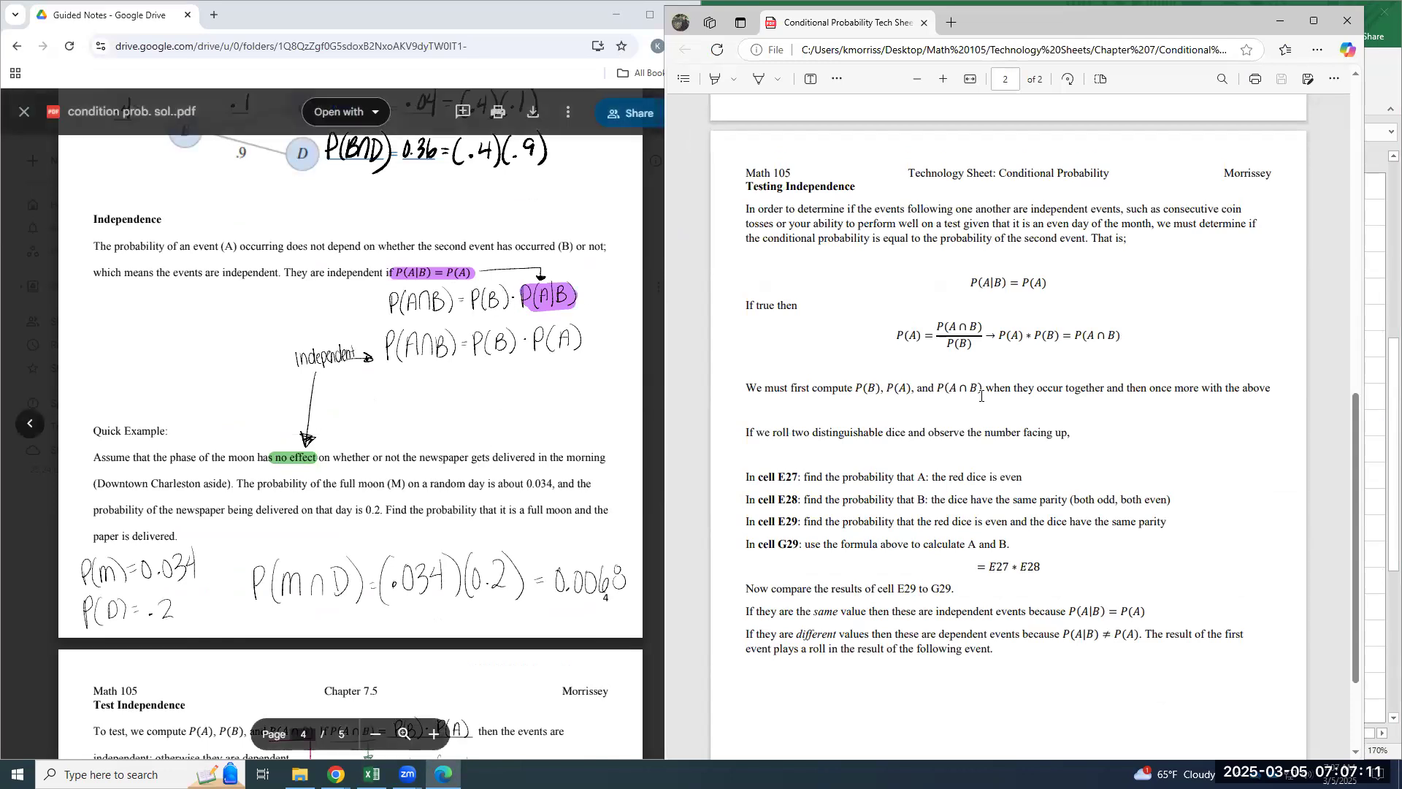
scroll(419, 465, down, 5)
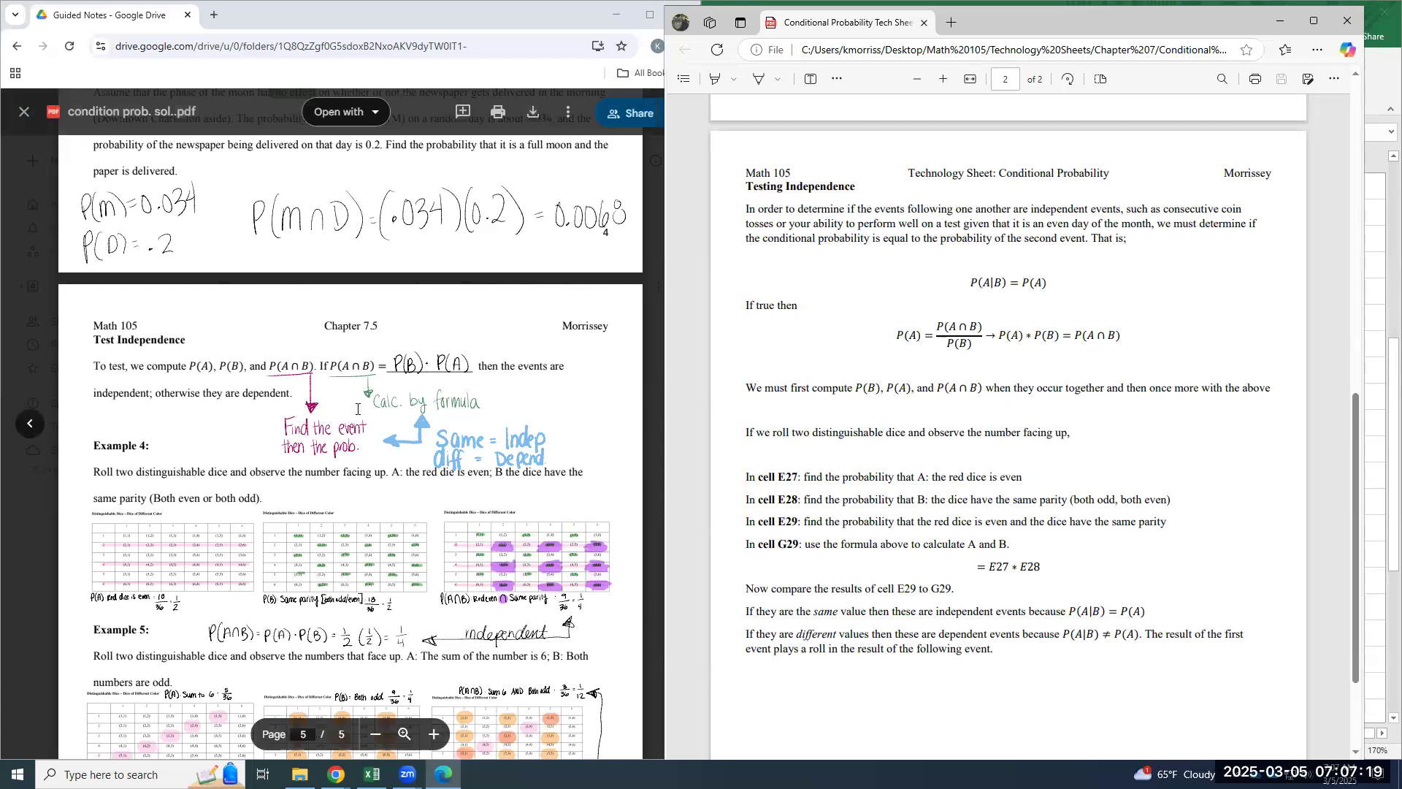
scroll(273, 475, down, 2)
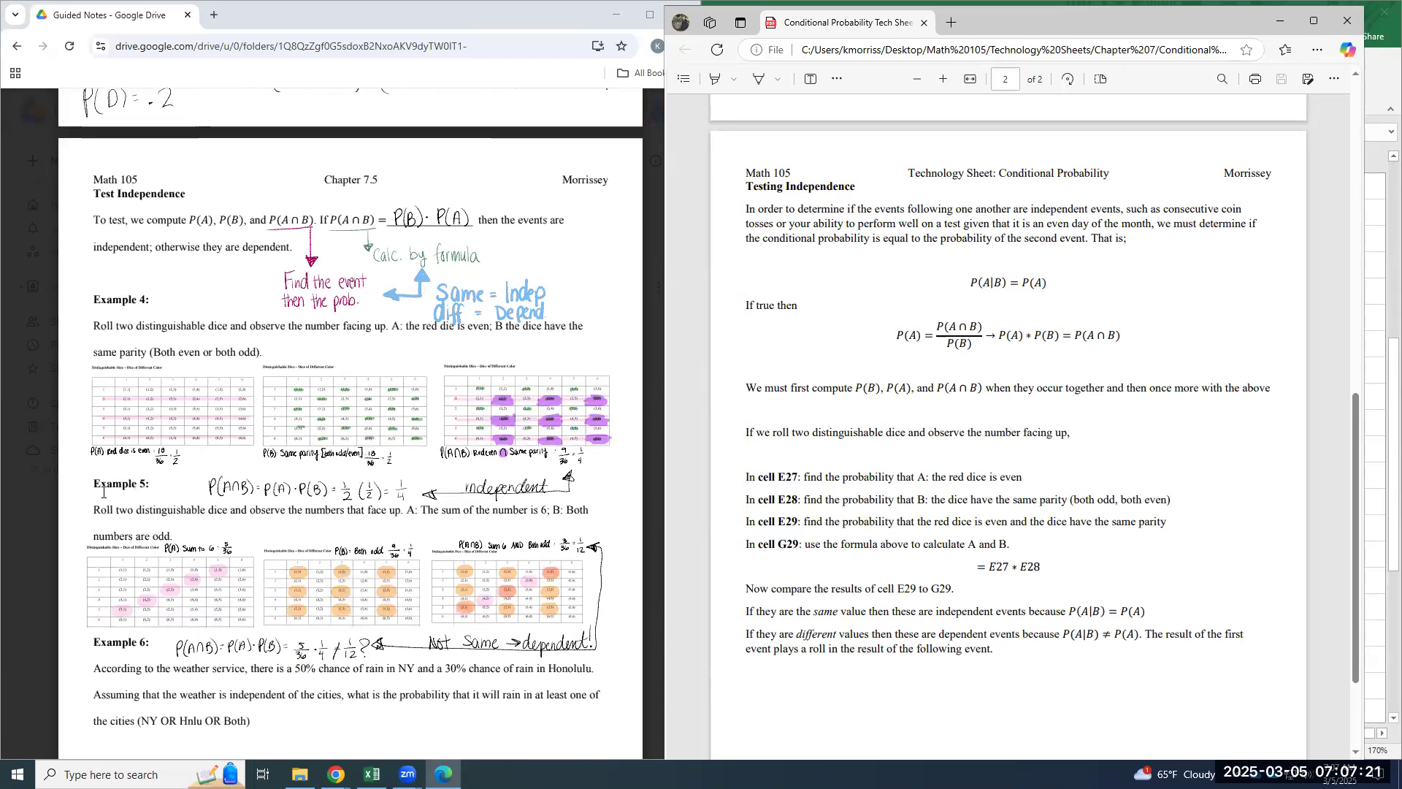
click(163, 436)
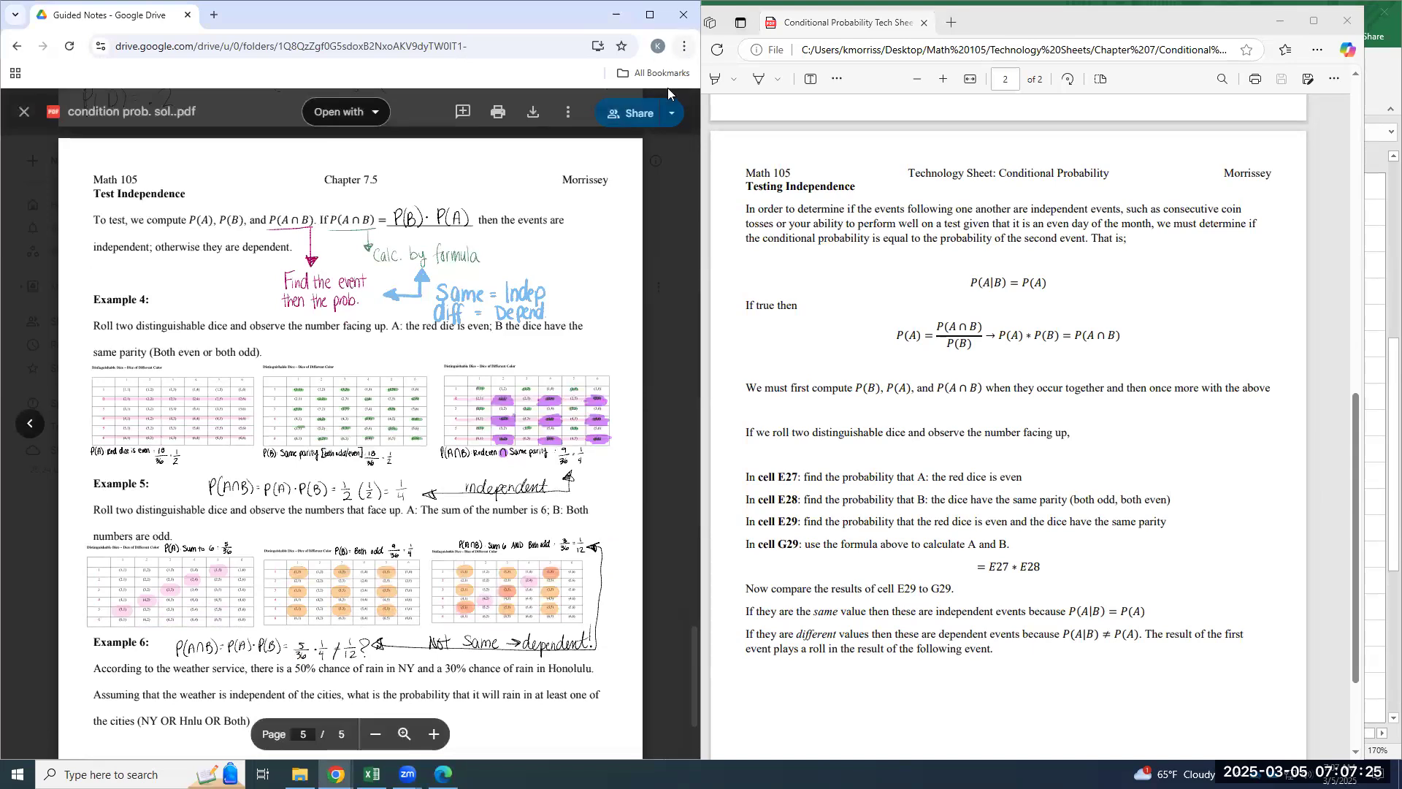
- Enlarge the guided notes to 250% browser zoom and bring the dice tables of Example 4 on page 5 into view
click(684, 46)
click(641, 378)
click(643, 378)
click(642, 378)
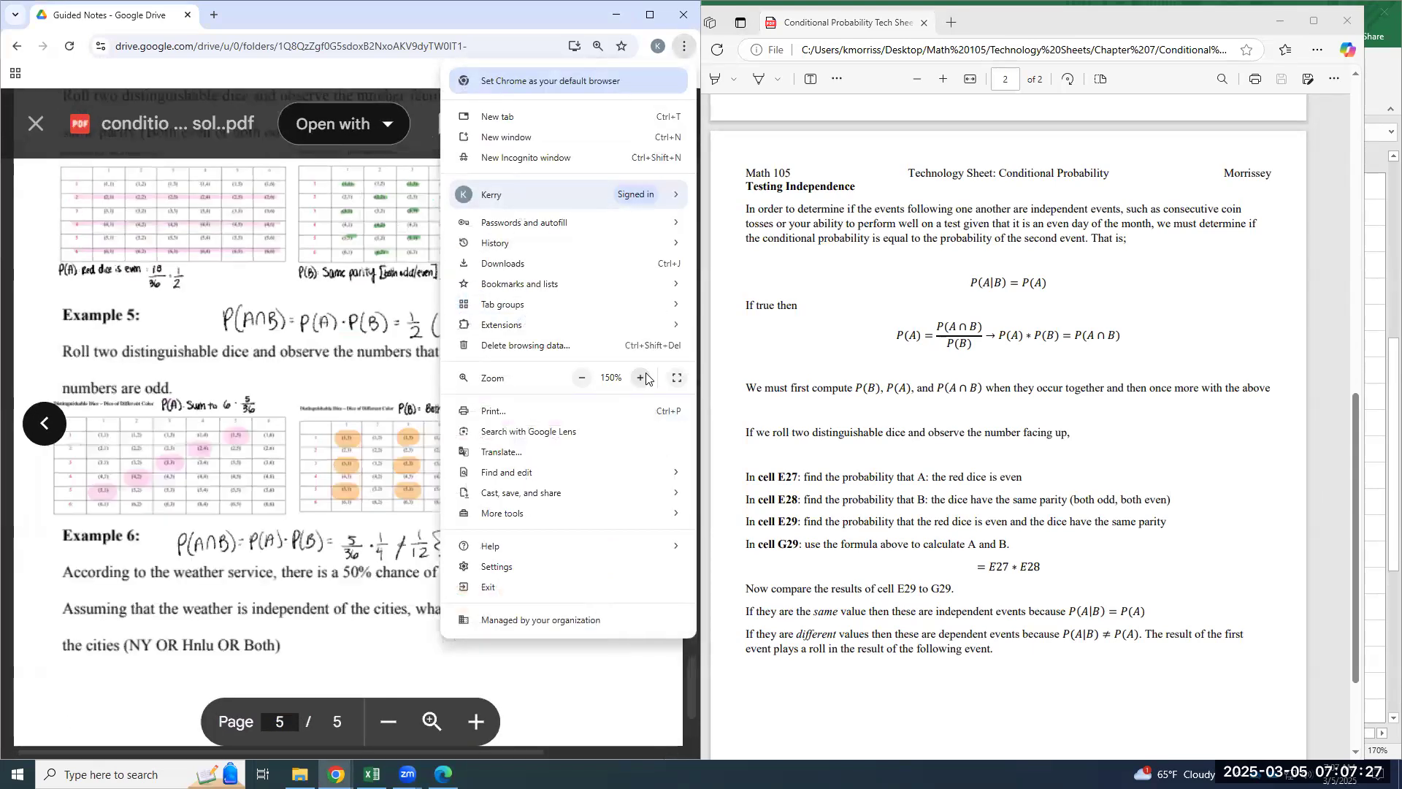
click(642, 378)
click(642, 377)
click(642, 378)
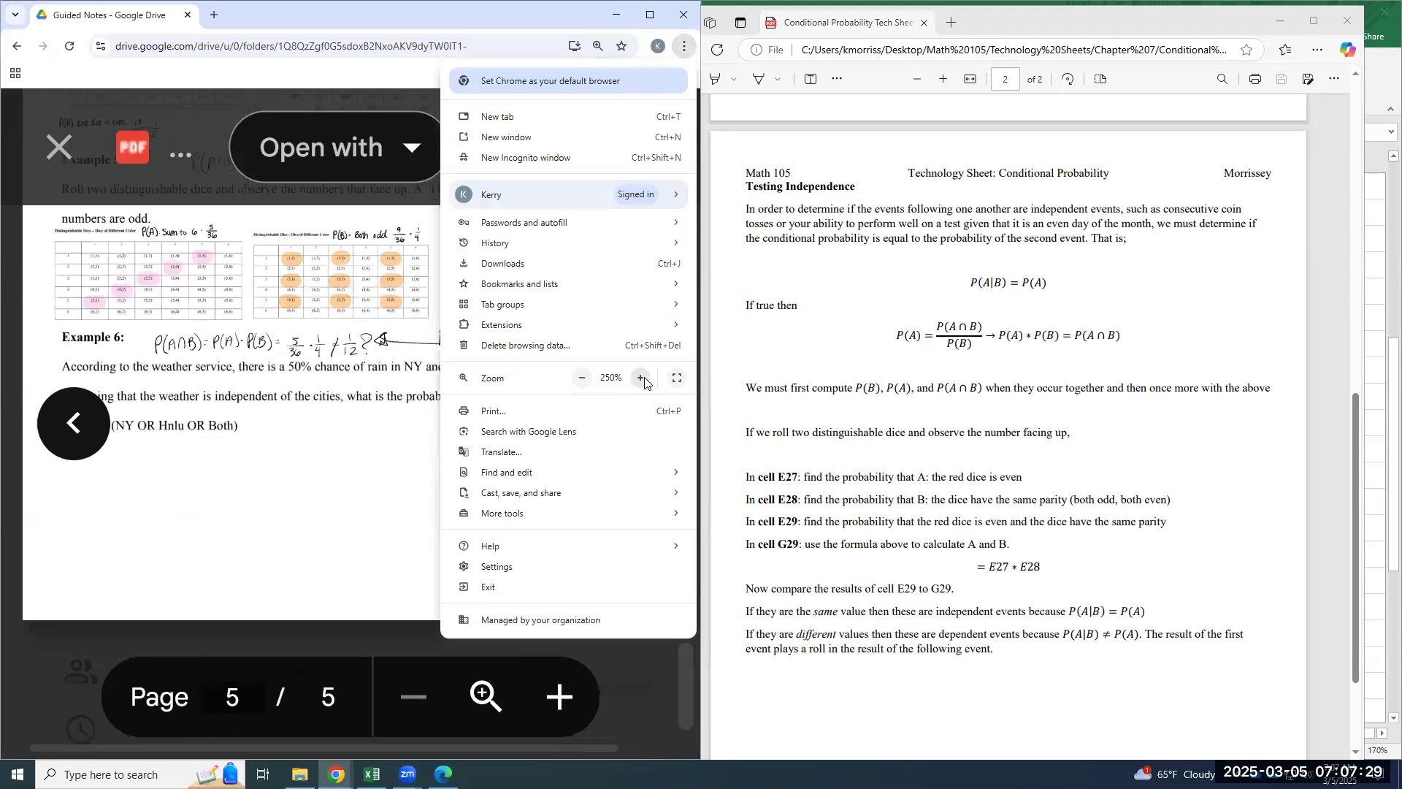
click(338, 385)
scroll(338, 385, up, 3)
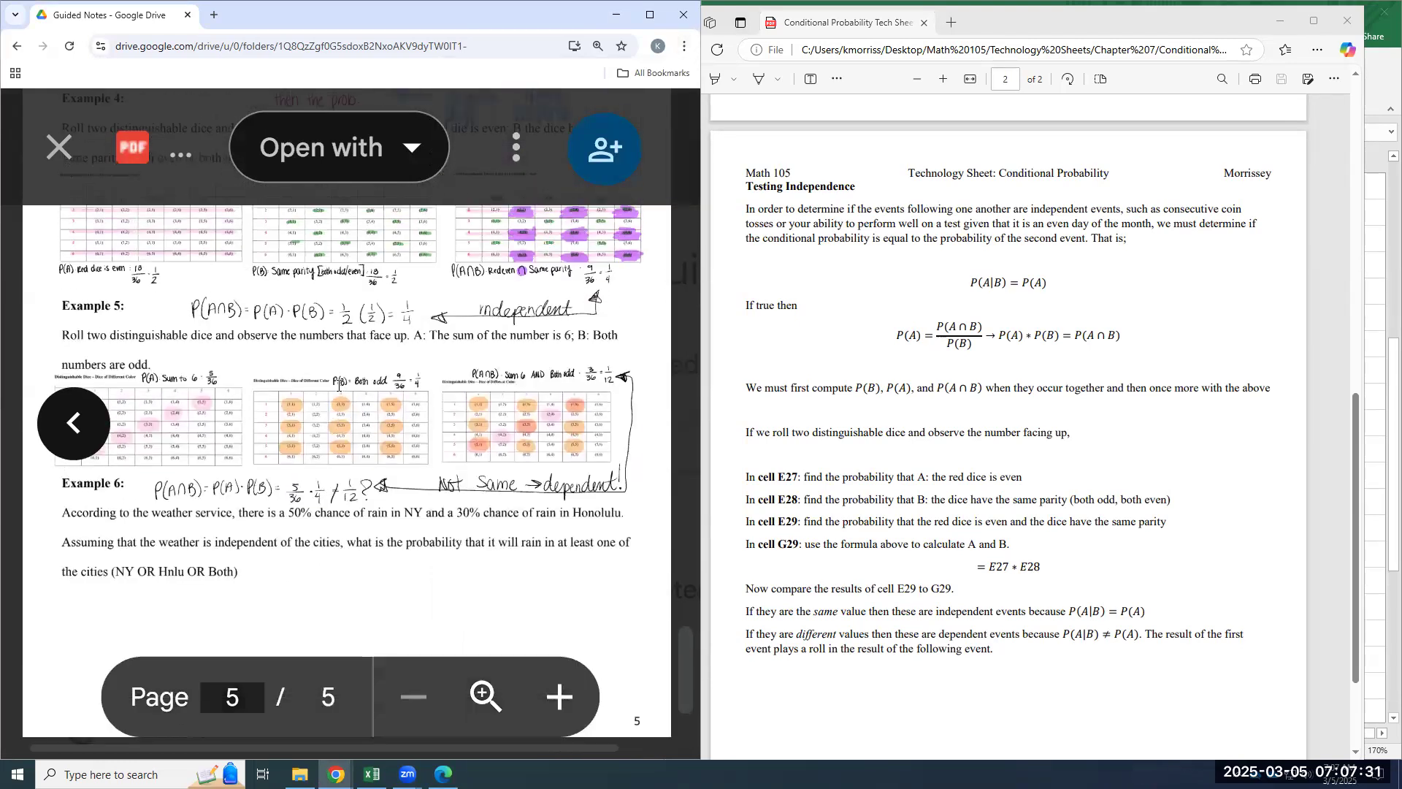
scroll(290, 434, up, 3)
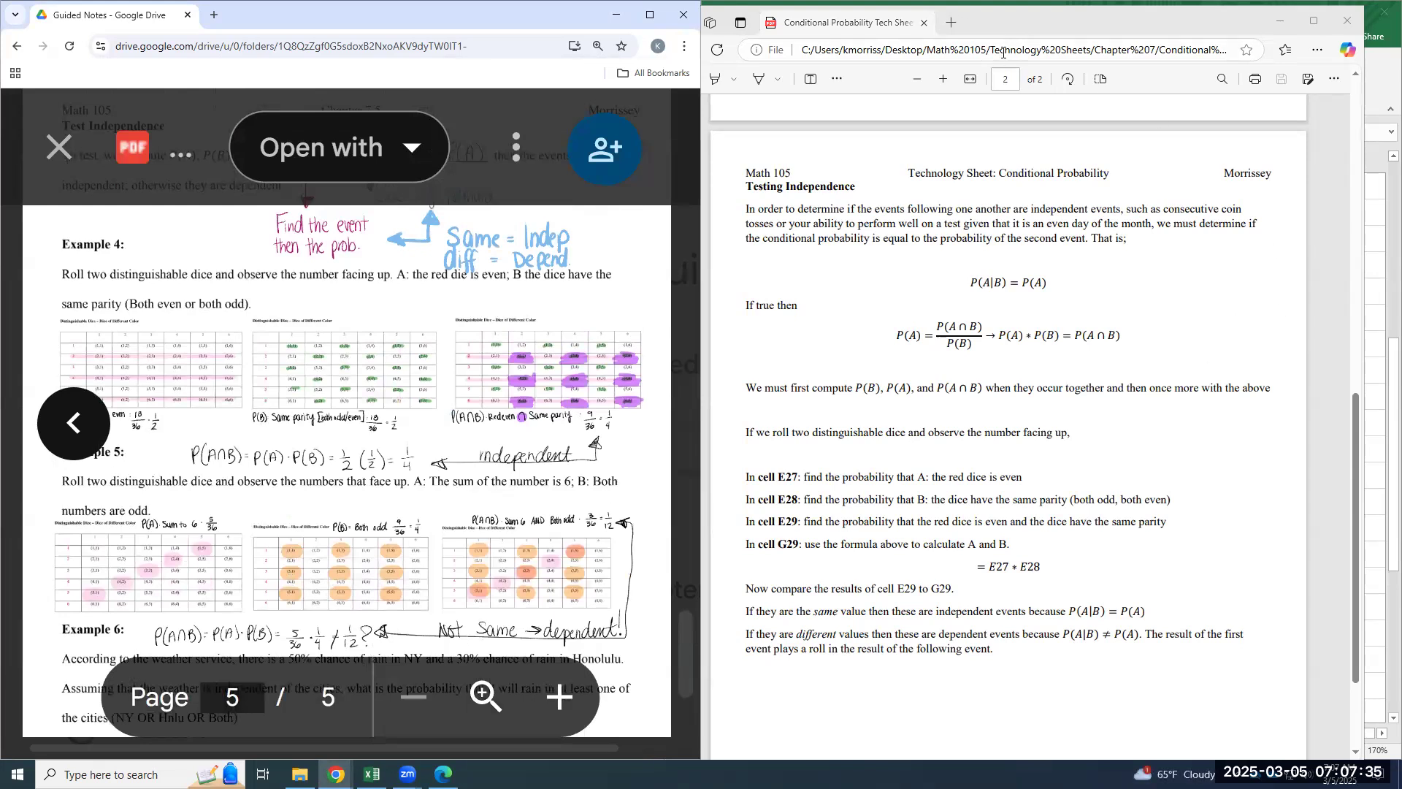
- Match the technology sheet's instruction for cell E27 with the red-die-is-even probability in Example 4 of the guided notes
click(1016, 32)
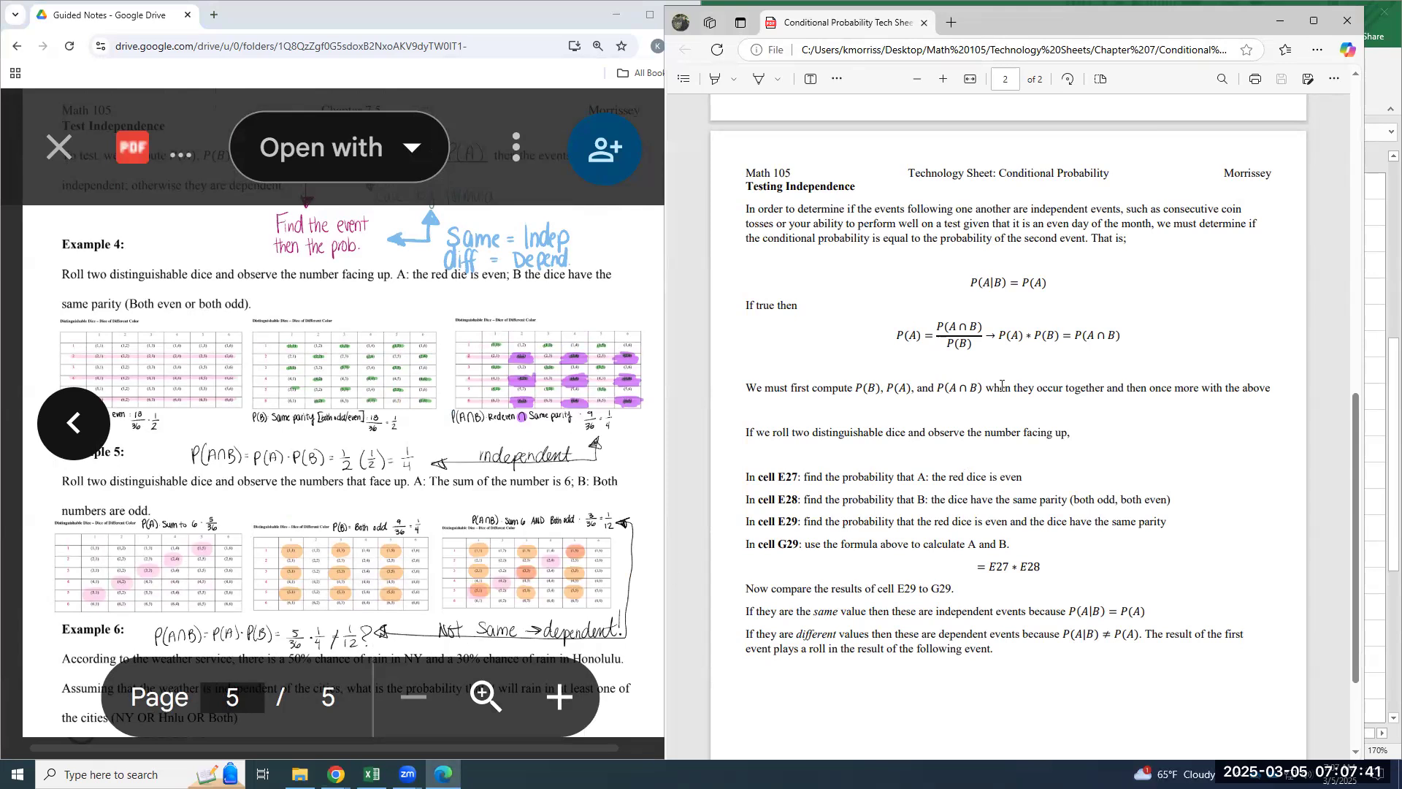
drag(1011, 27, 319, 47)
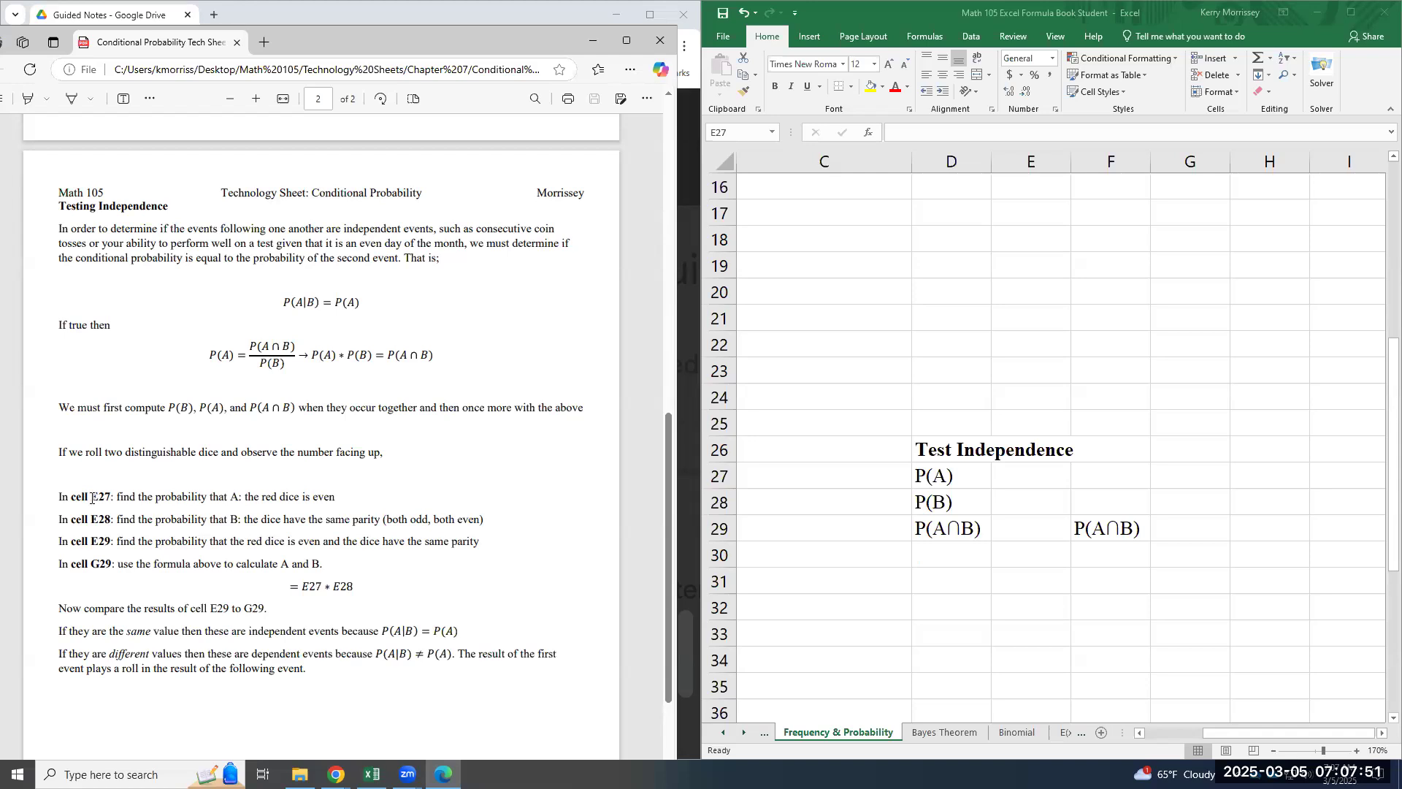
click(1030, 477)
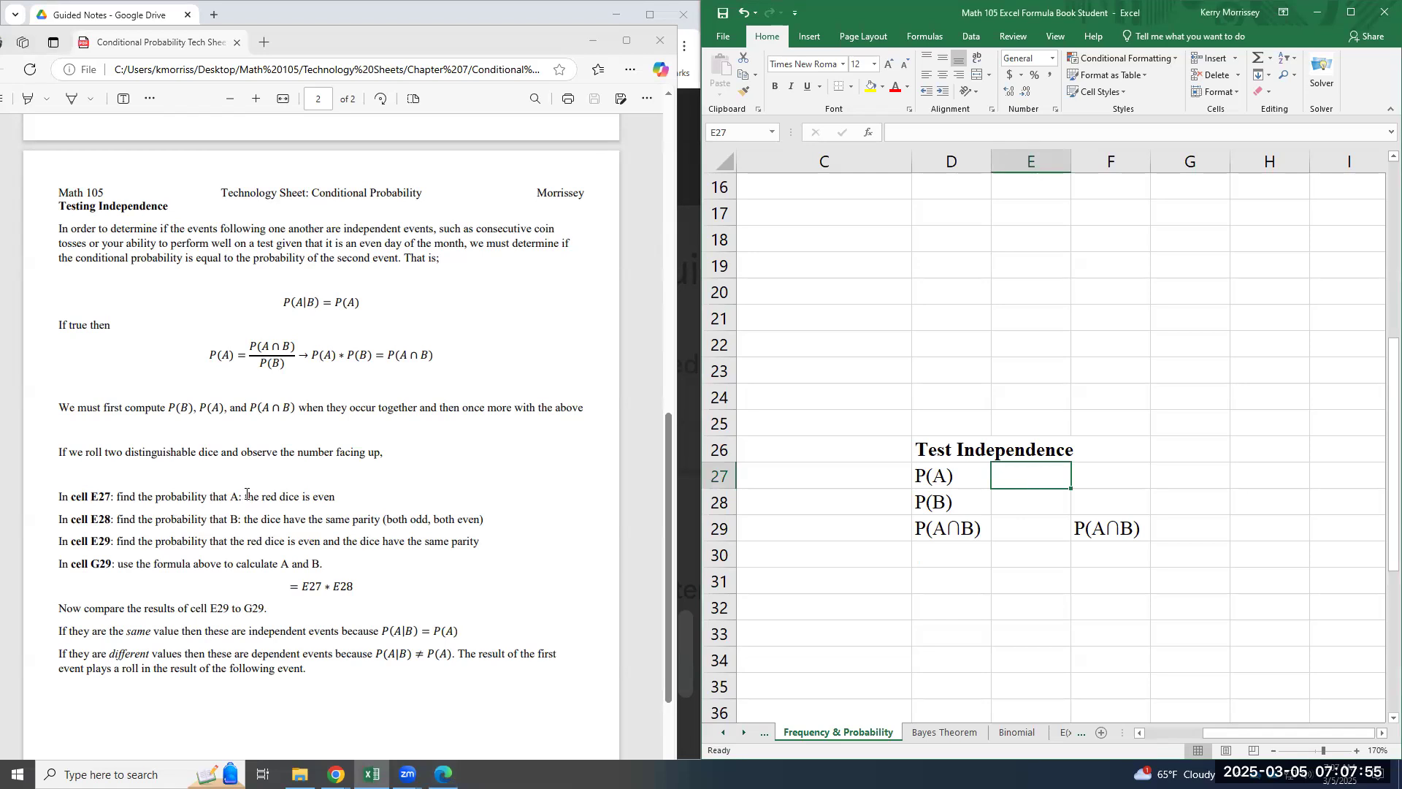
click(366, 50)
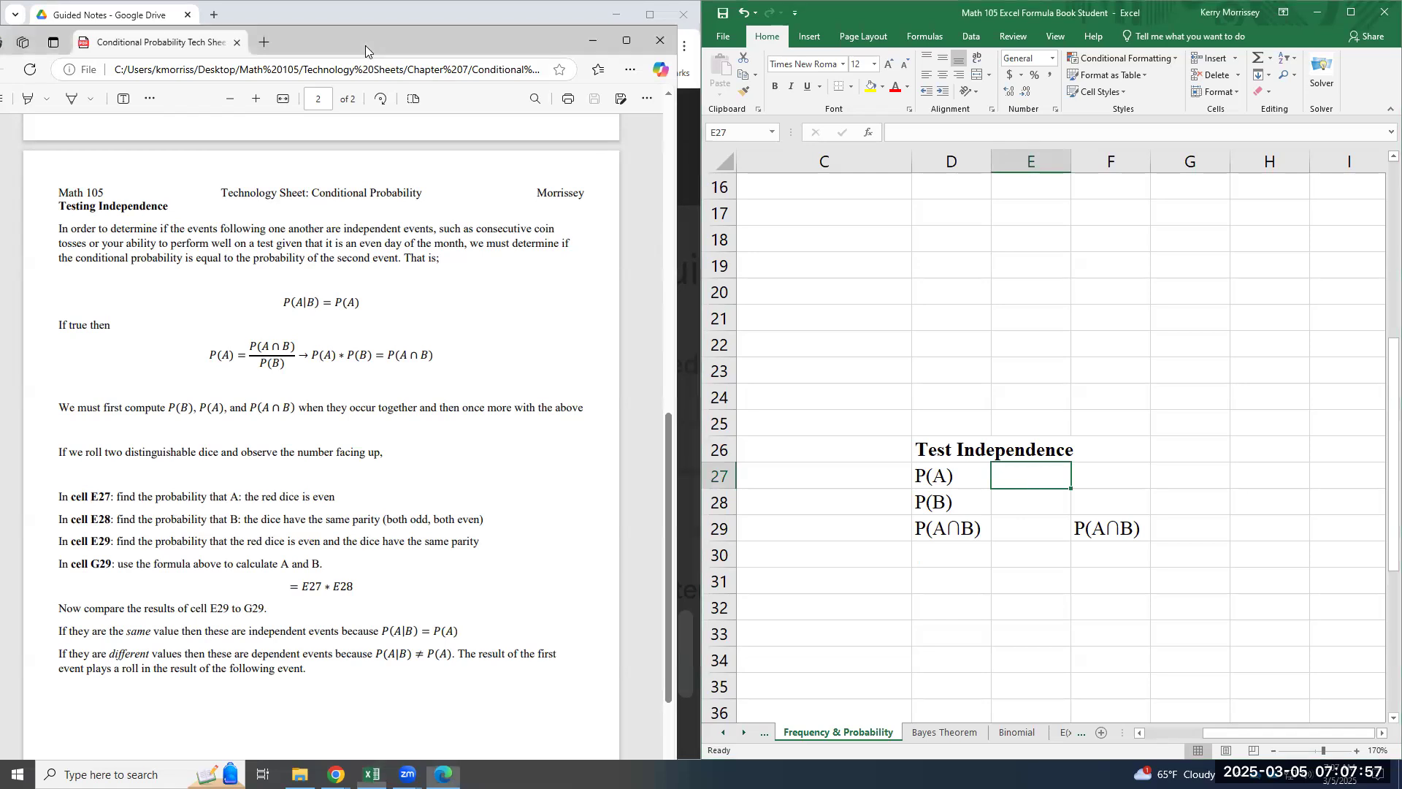
drag(366, 46, 1062, 57)
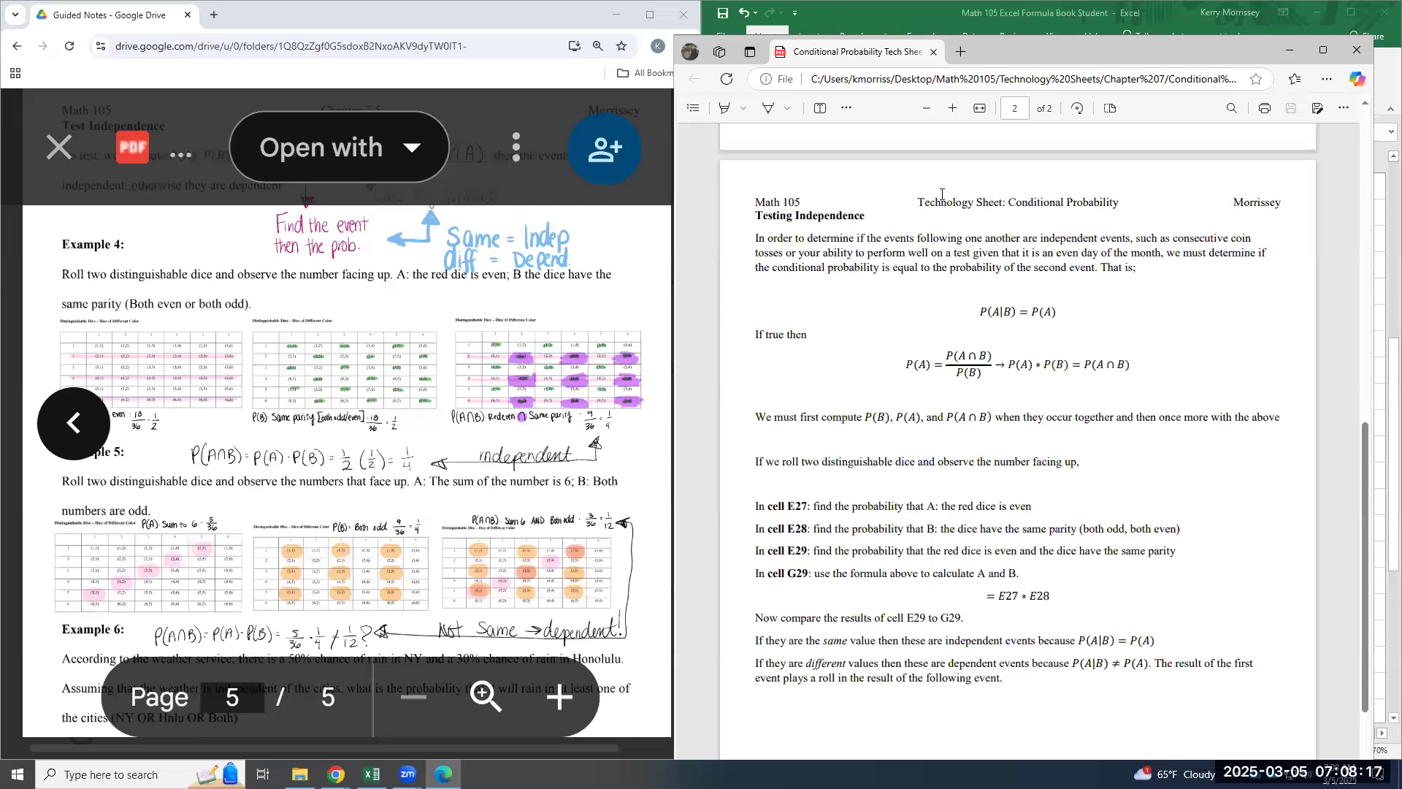
- Clear the view of the worksheet and enter =1/2 in E27 for P(A)
drag(1005, 54, 414, 89)
click(1028, 475)
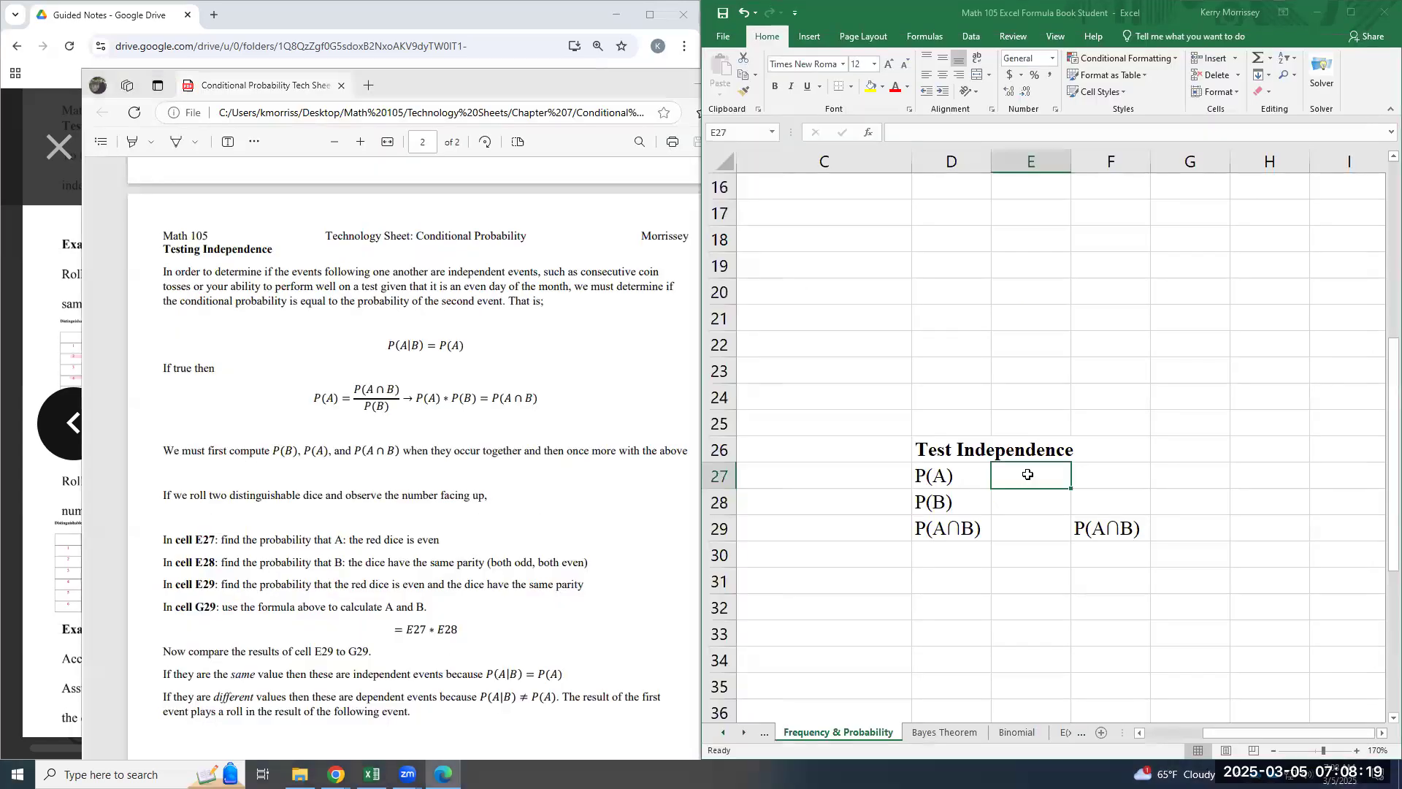
text(=1/2)
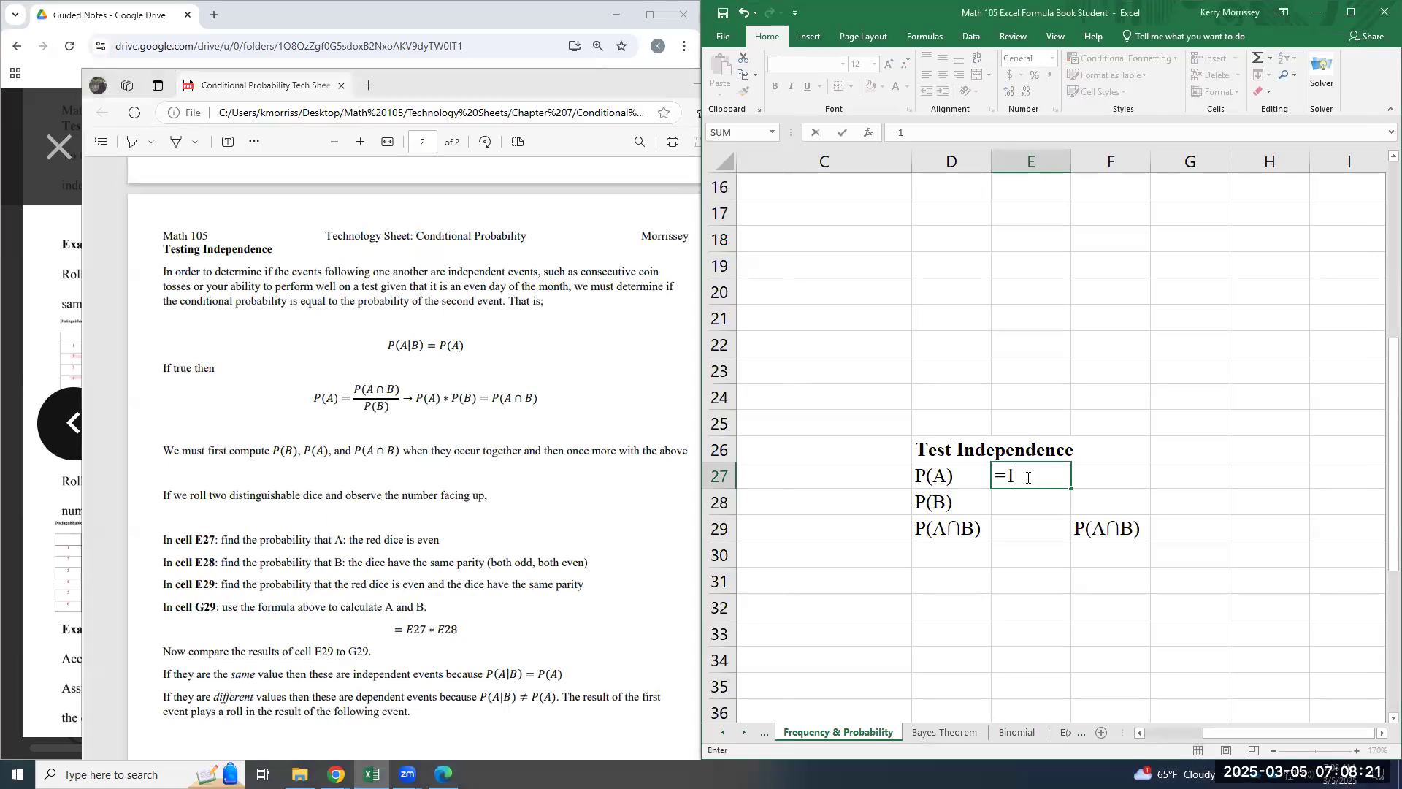
key(Return)
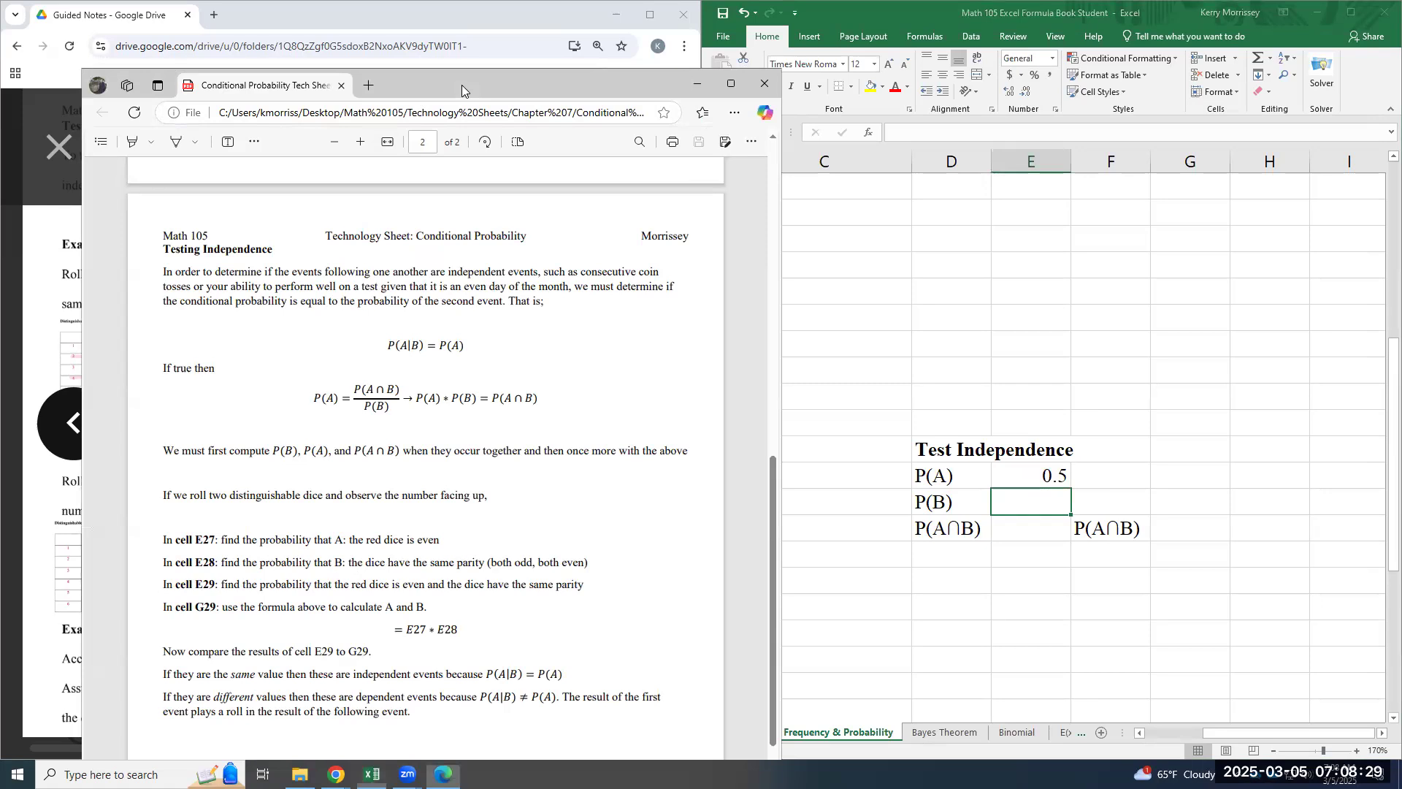
- Check the same-parity probability in Example 4 of the guided notes and enter 0.5 in E28 for P(B)
drag(461, 84, 1106, 73)
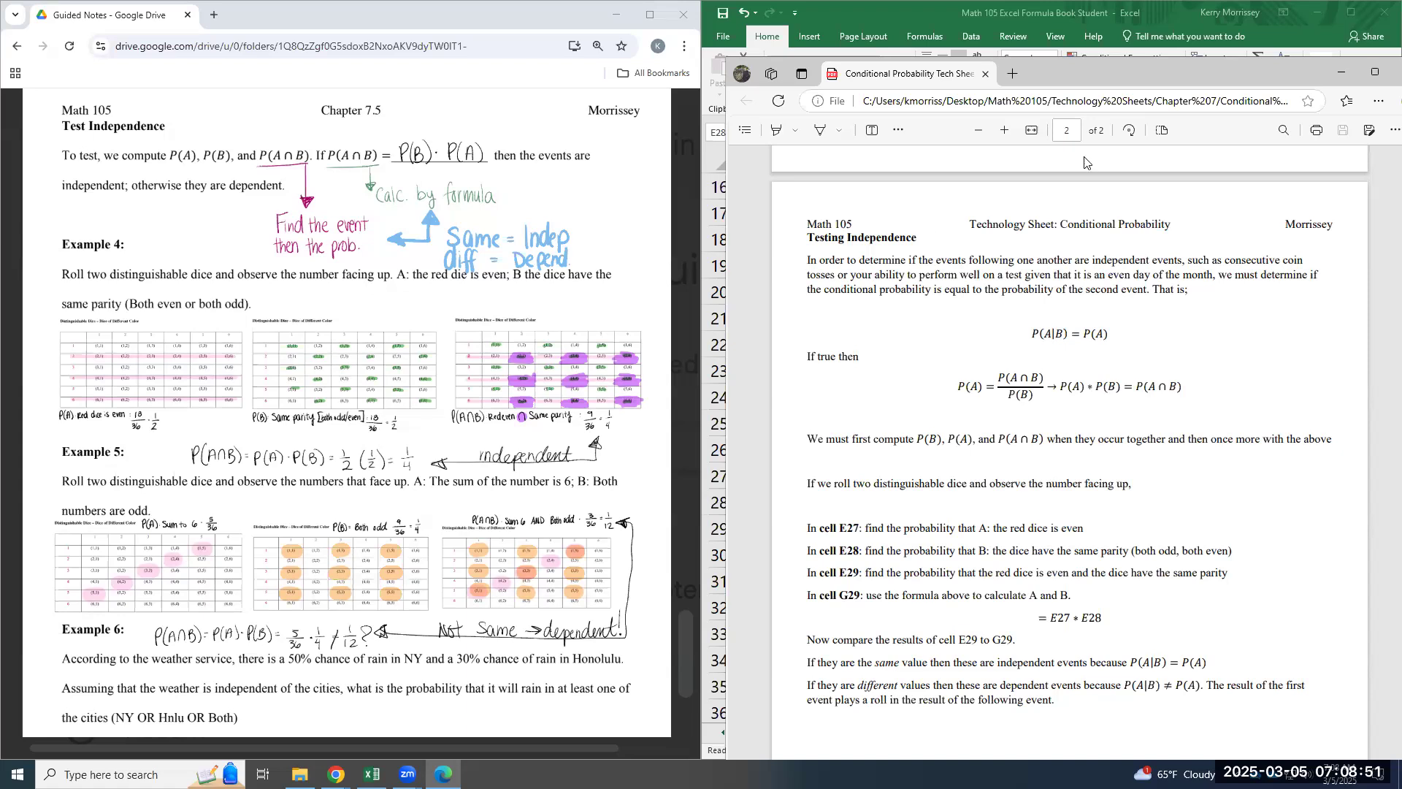
drag(1118, 78, 453, 86)
click(1030, 503)
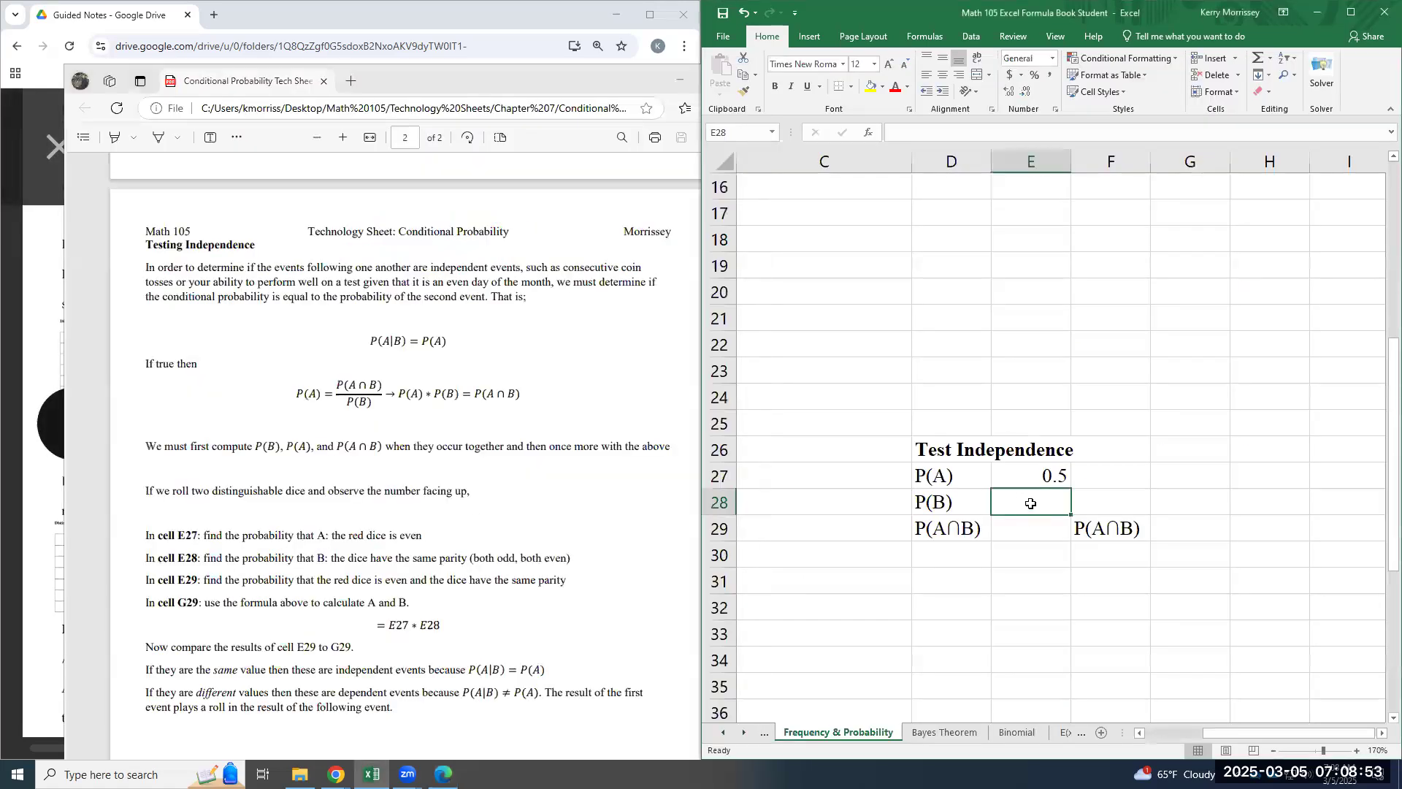
text(0.5)
key(Return)
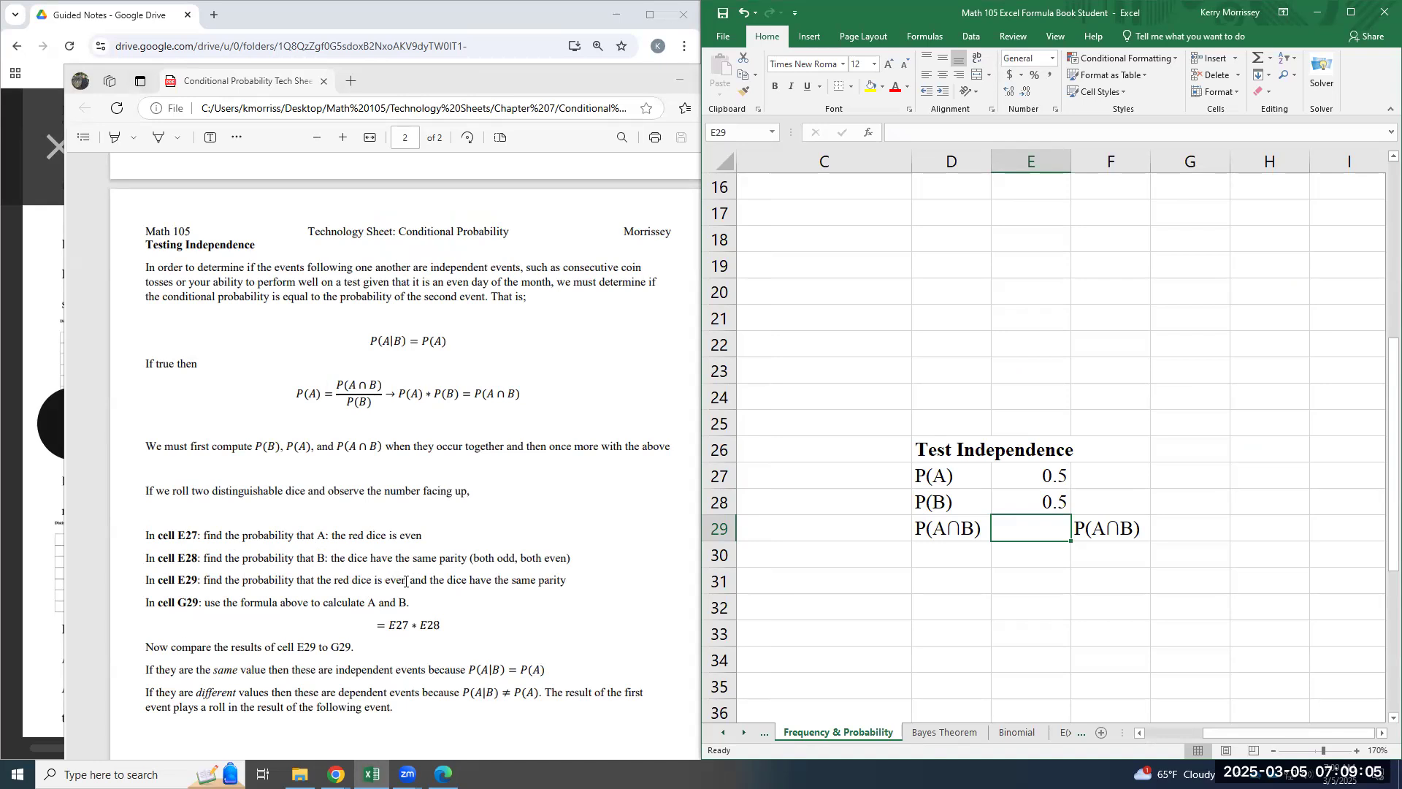
- Check the probability of an even red die with same parity in Example 4 of the guided notes and enter =1/4 in E29
click(465, 79)
drag(464, 79, 1155, 38)
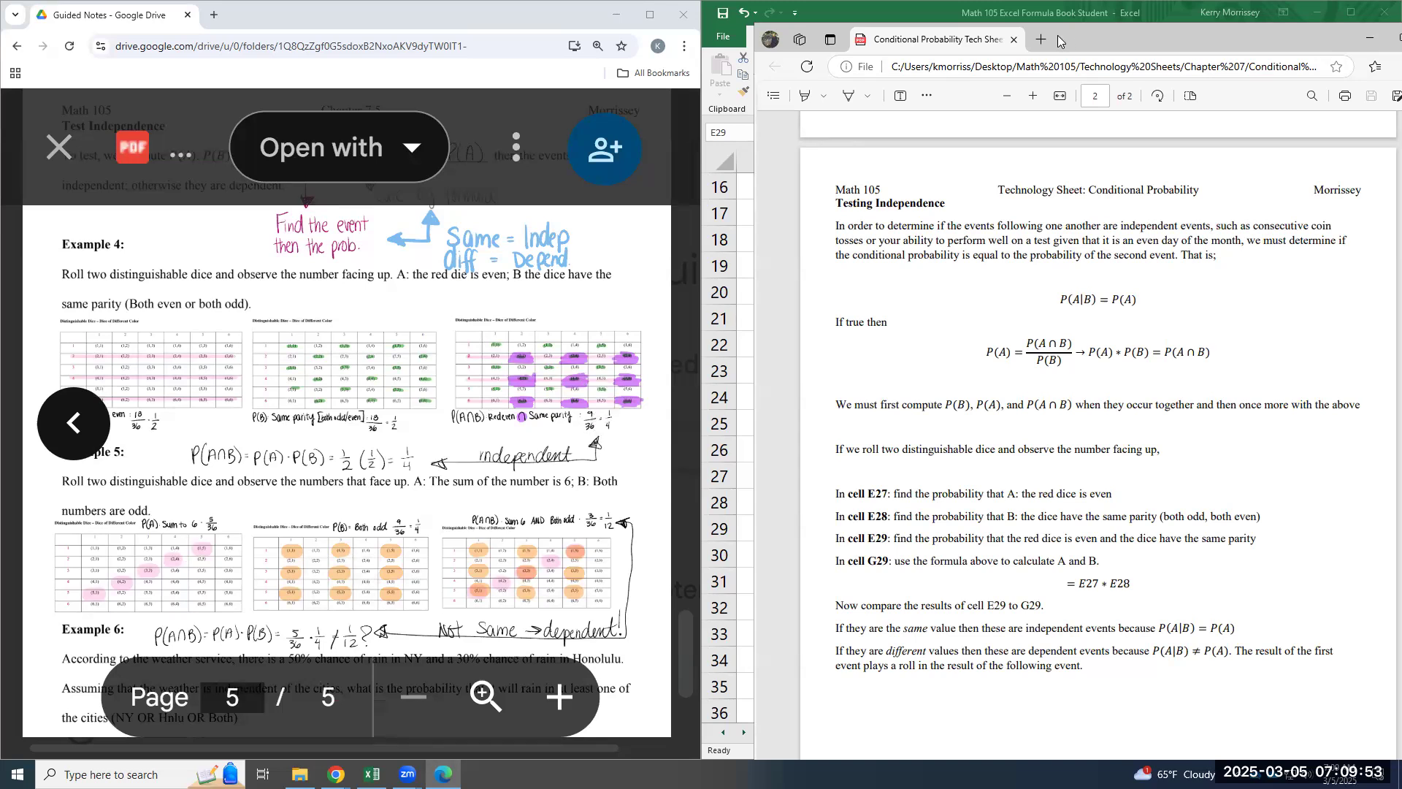
drag(1062, 42, 305, 33)
double_click(1044, 533)
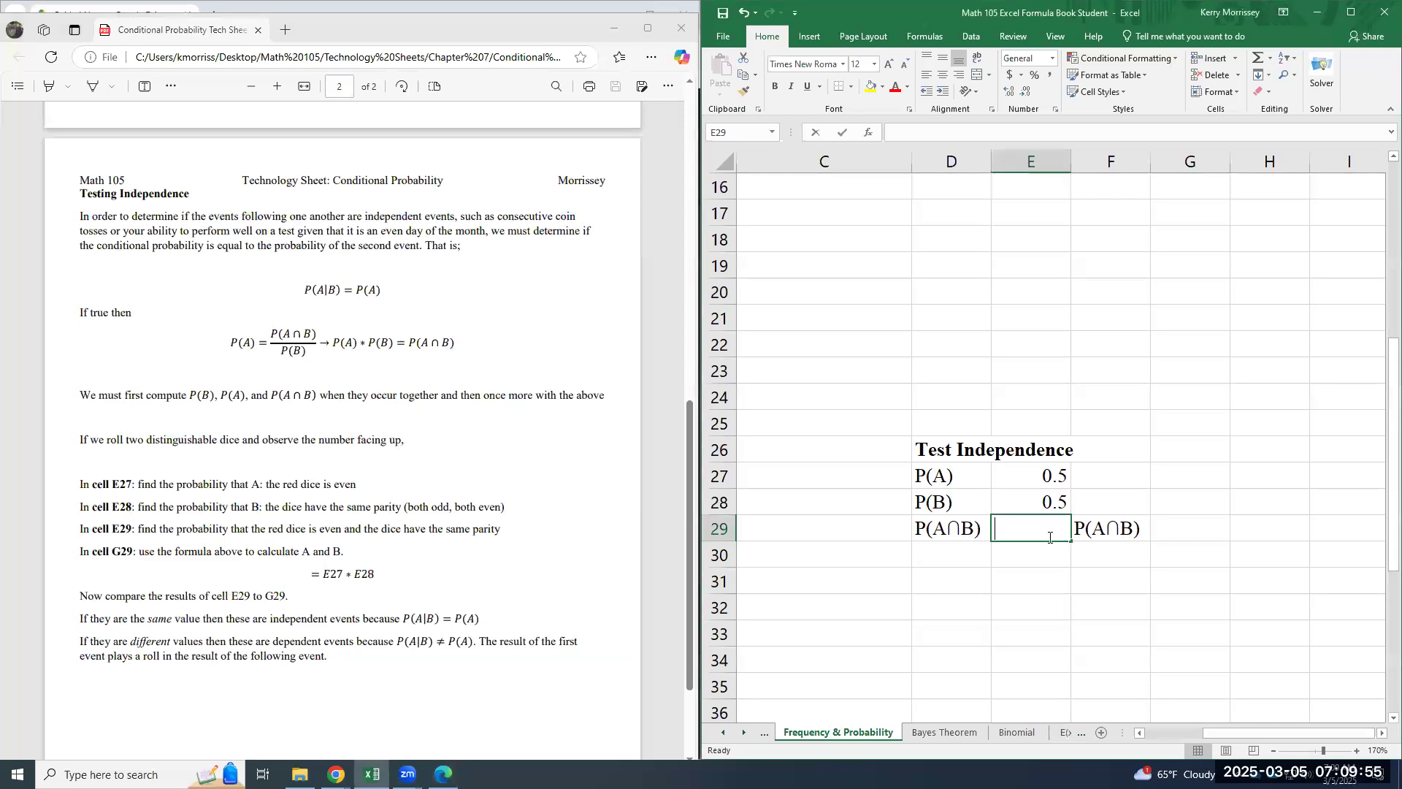
text(=1/4)
key(Return)
- Calculate P(A∩B) in G29 with the formula =E27*E28
key(Up)
key(Right)
key(Right)
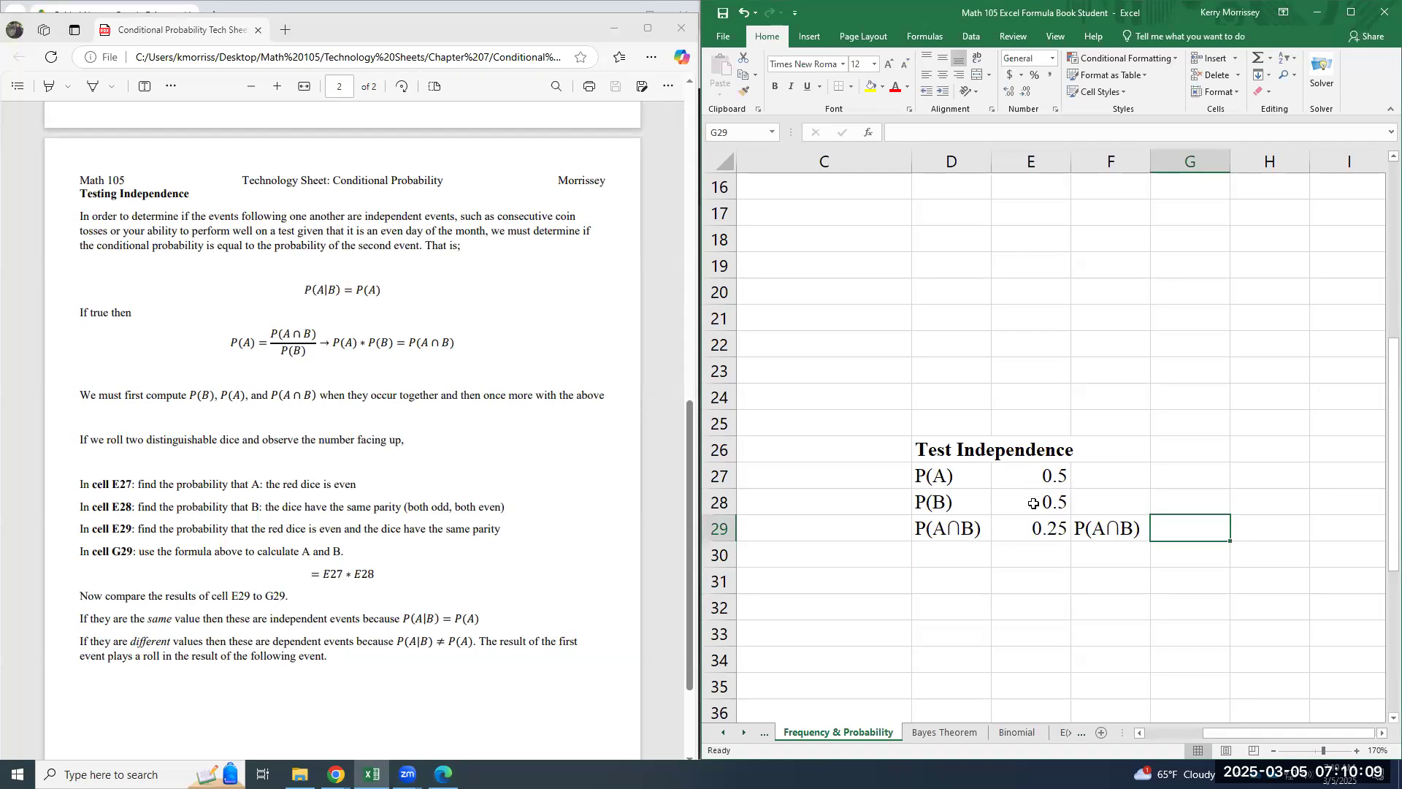
text(=)
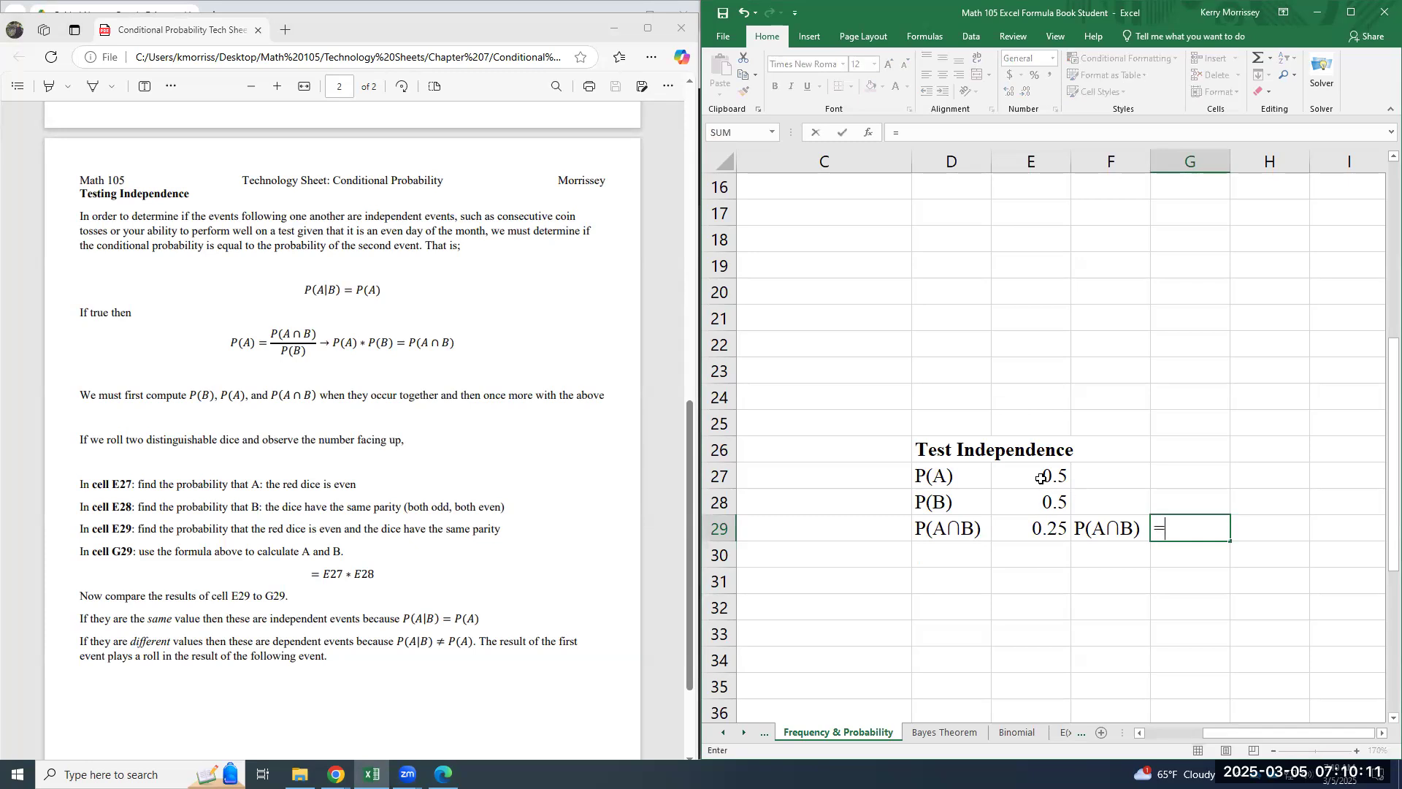
click(1041, 479)
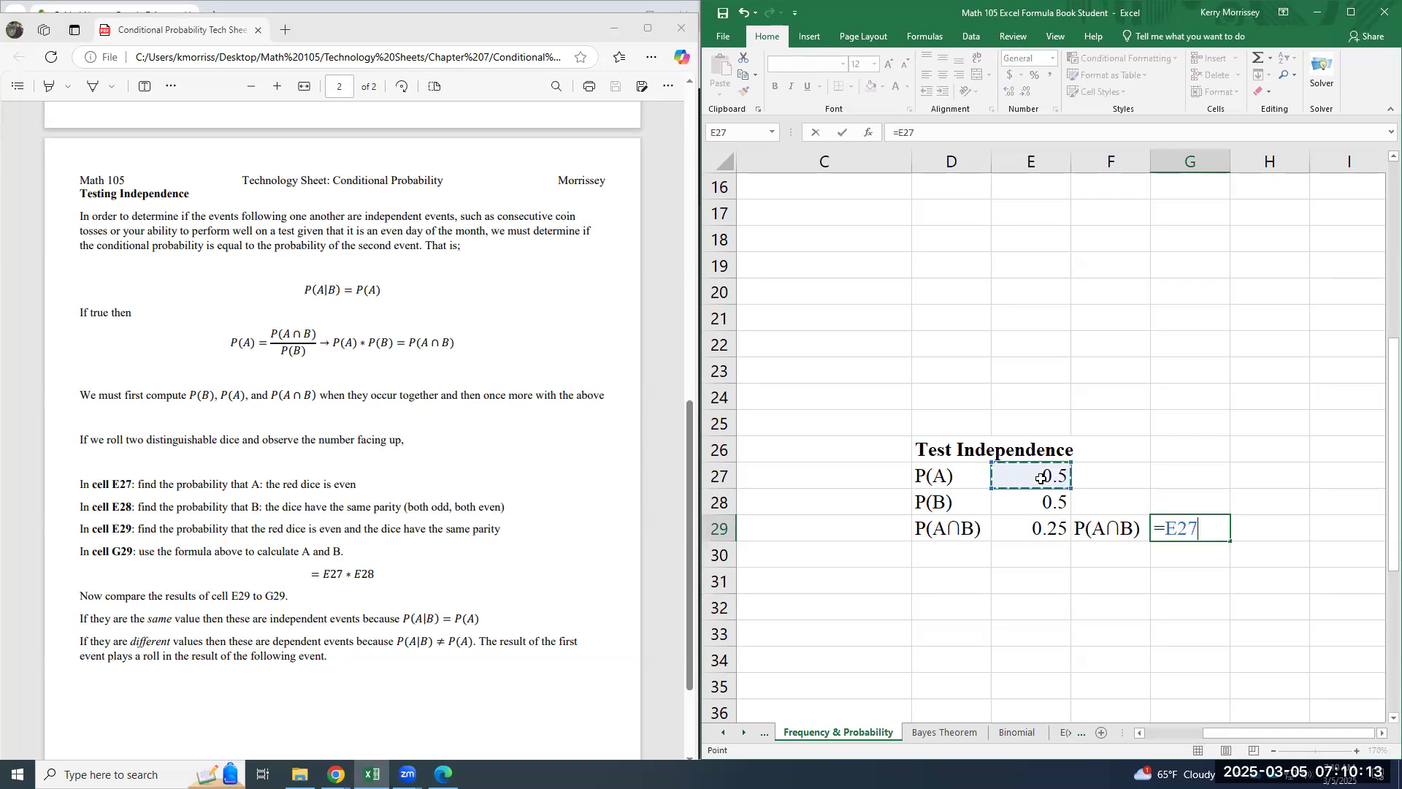
text(*)
click(1048, 502)
key(Return)
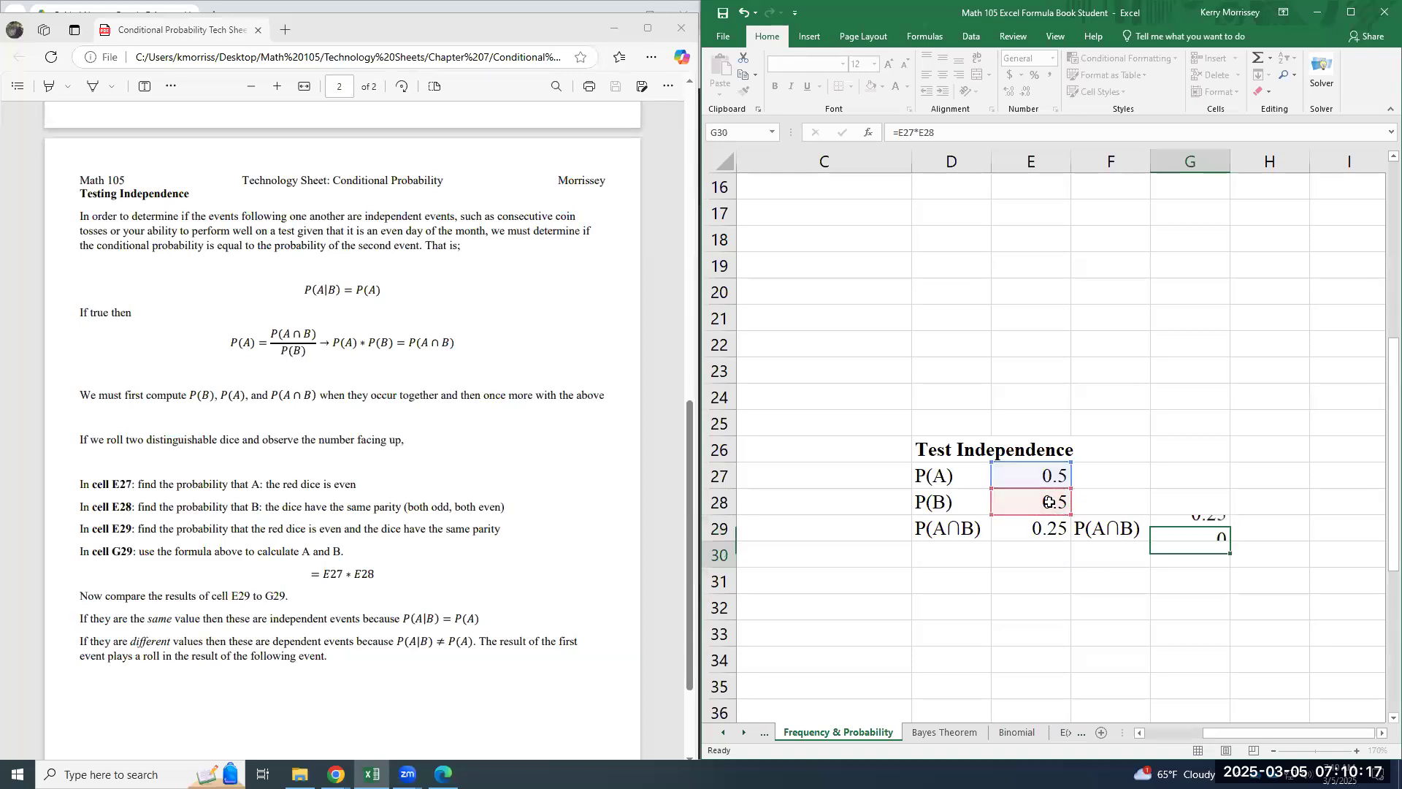
key(Up)
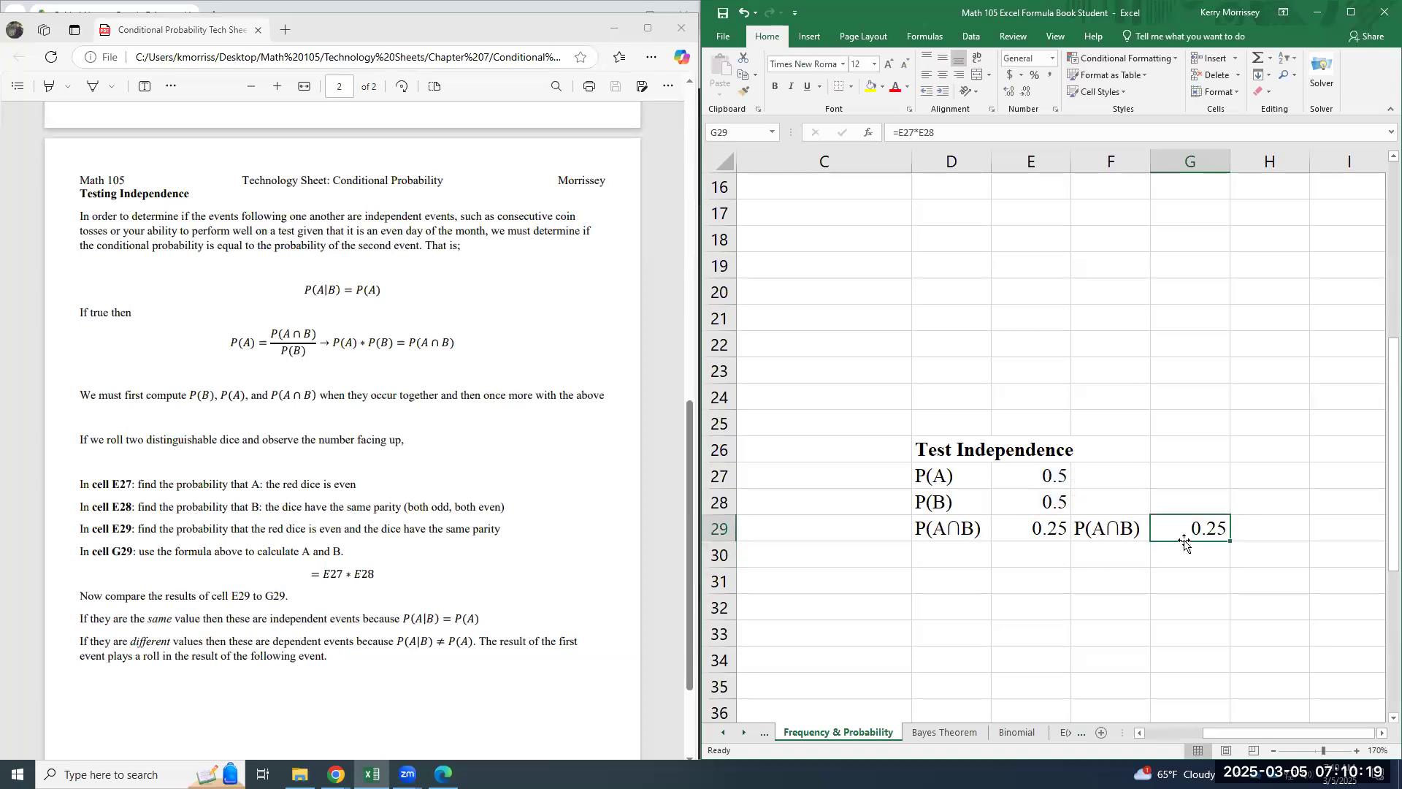
- Compare the P(A∩B) values in E29 and G29 and review the P(A) and P(B) entries to judge independence
click(1050, 534)
click(1218, 530)
click(1050, 531)
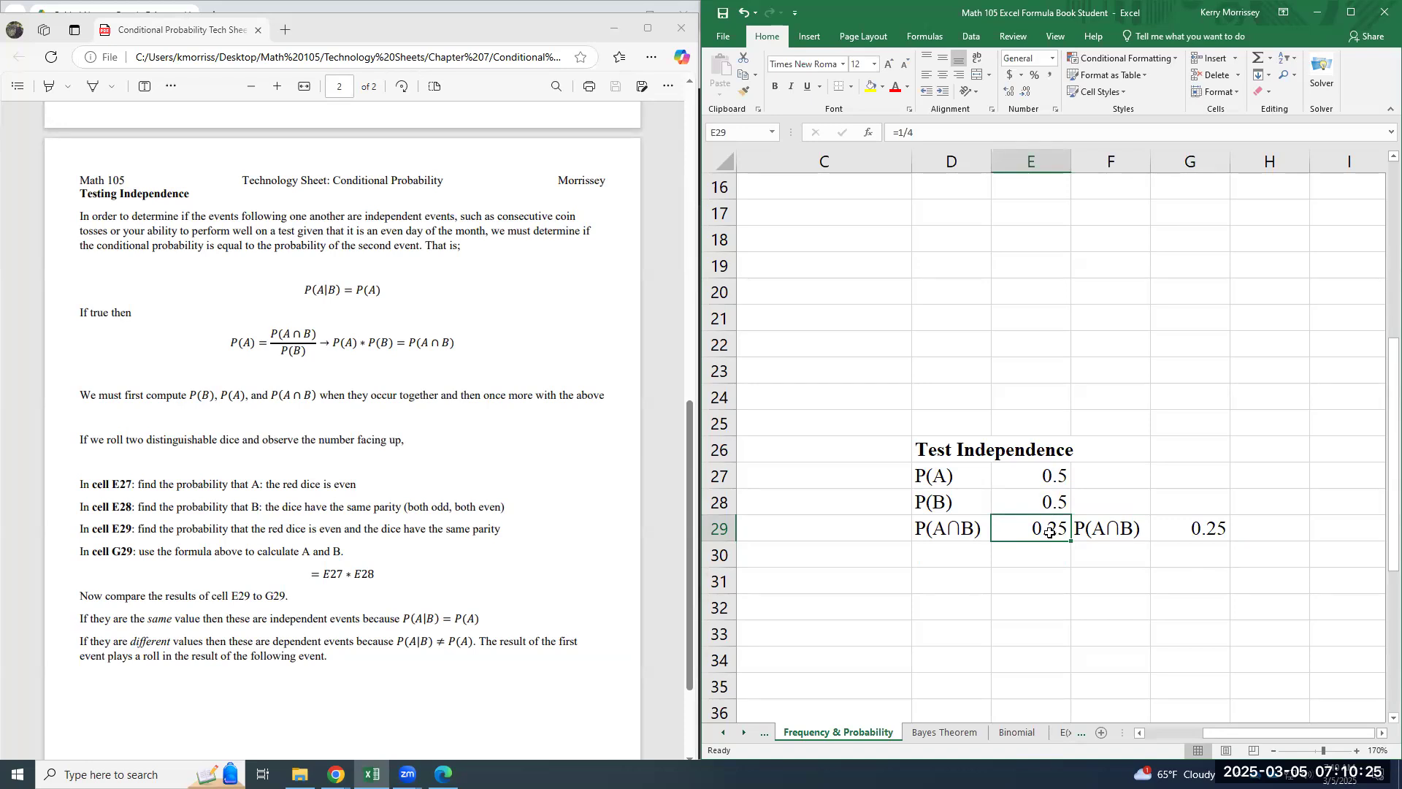
click(1188, 534)
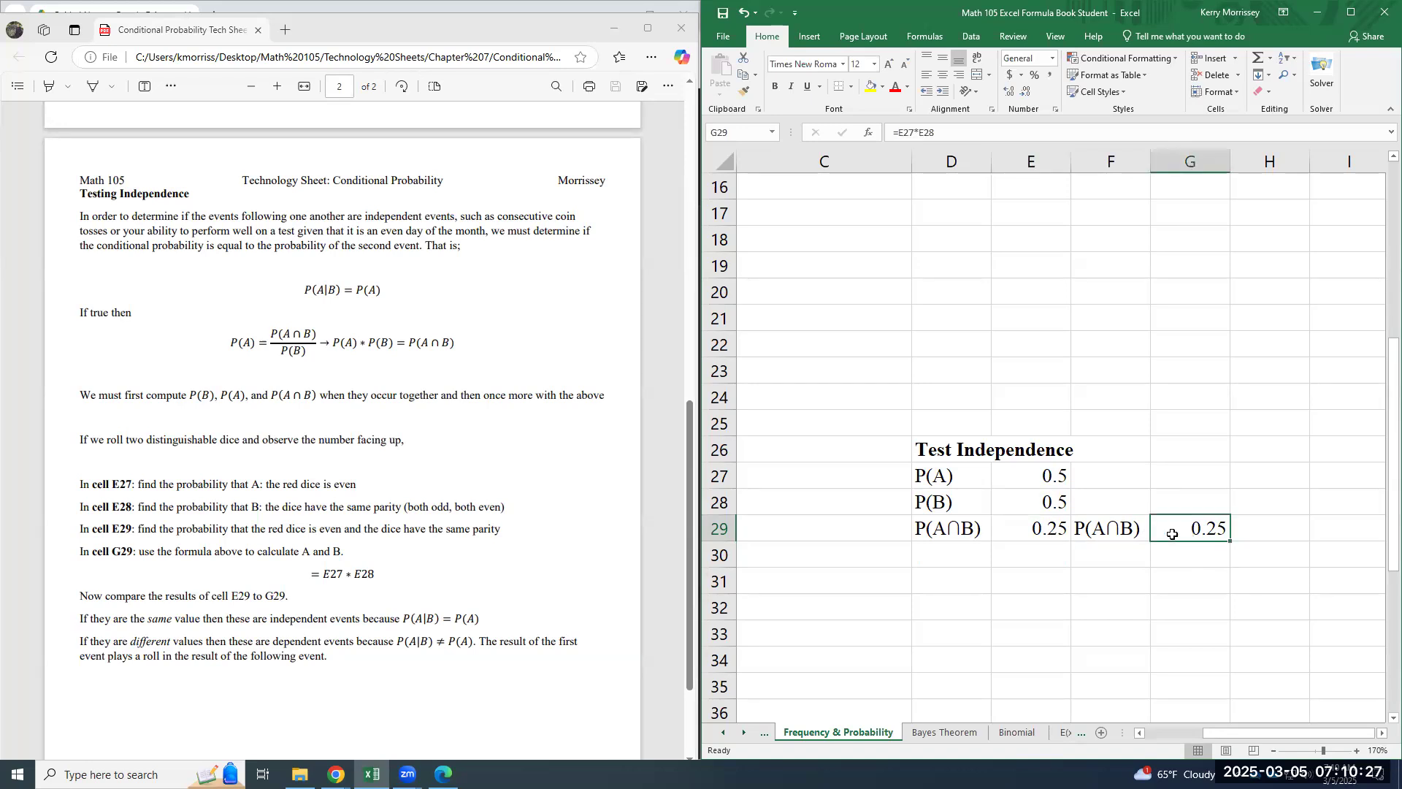
click(1043, 539)
click(1189, 535)
click(1027, 536)
click(1183, 530)
click(1022, 478)
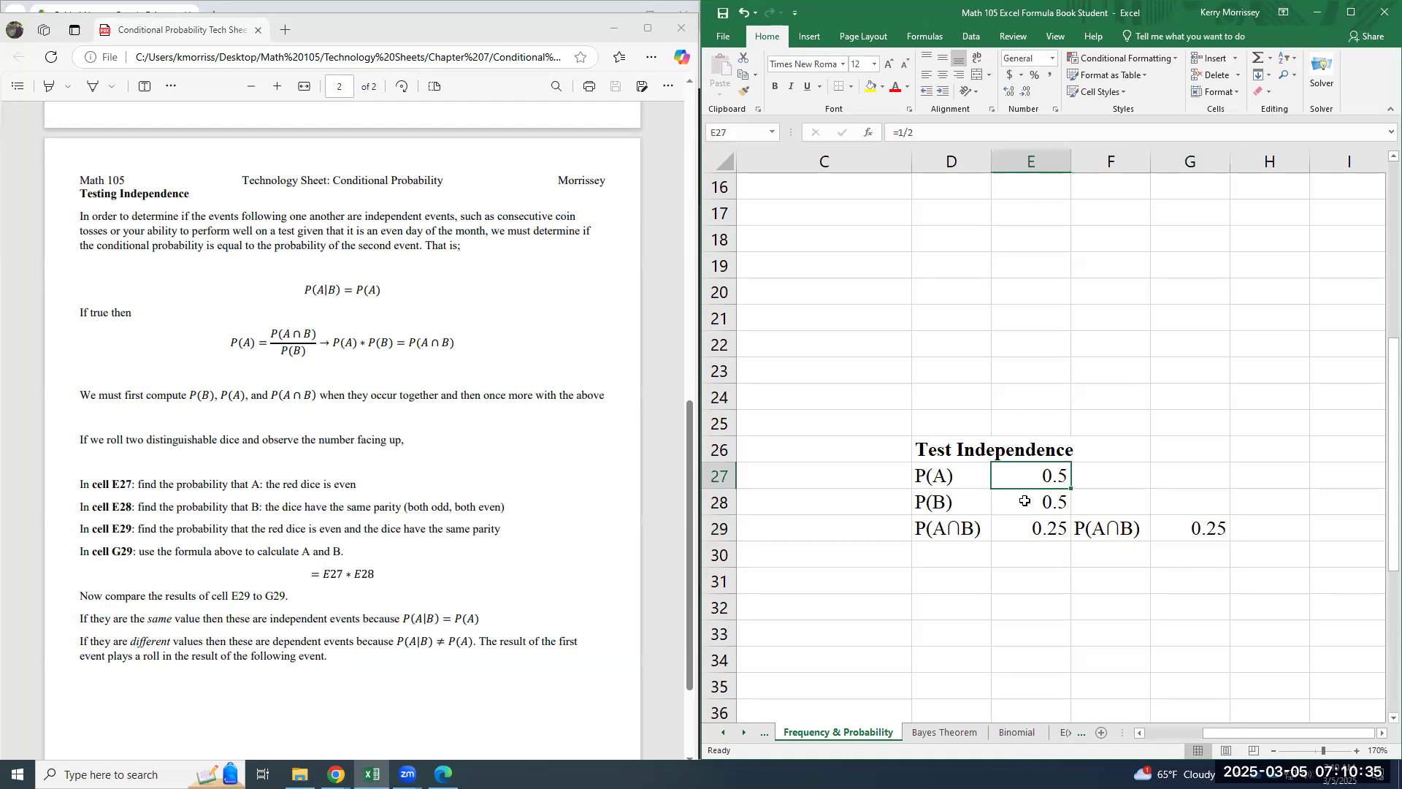
click(1025, 504)
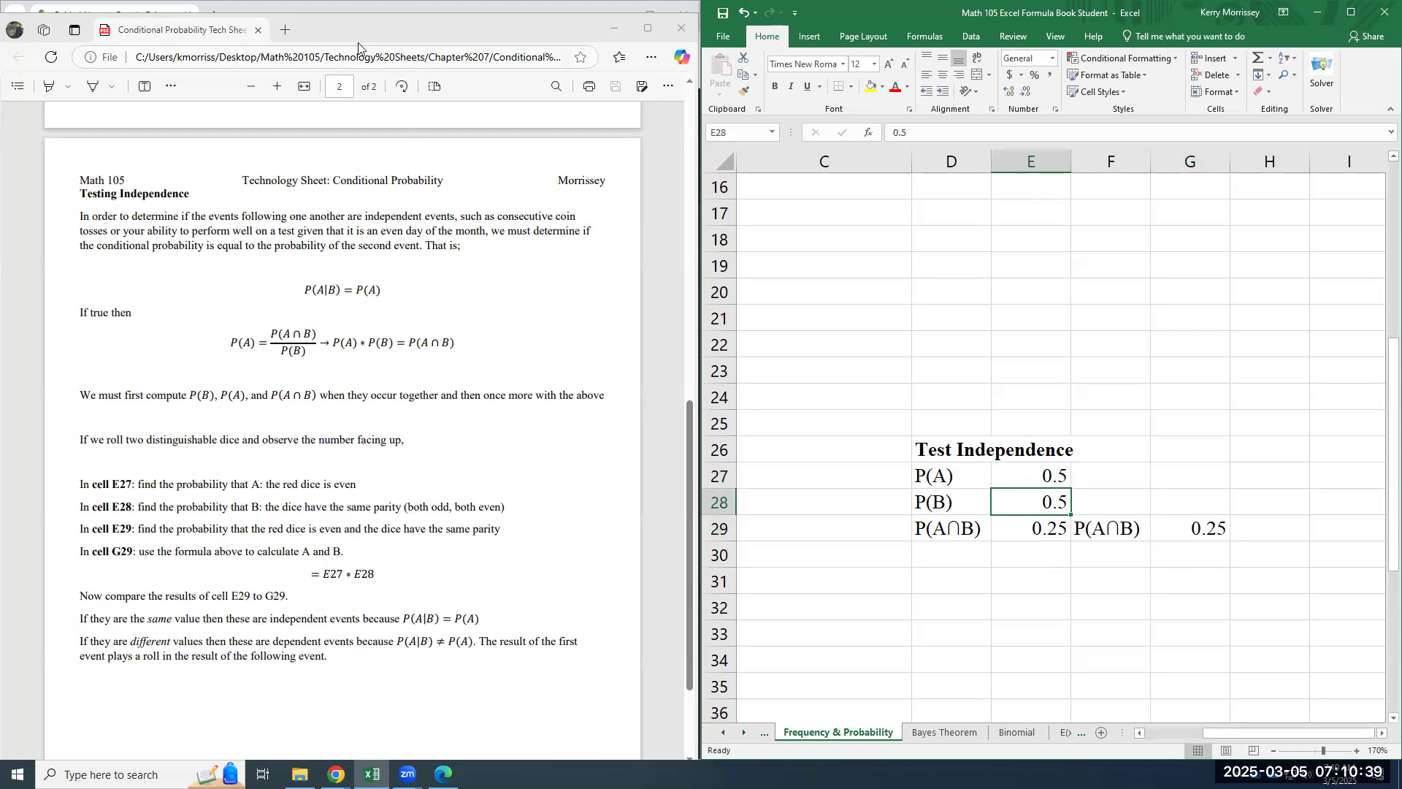
- Consult Example 5 in the guided notes and replace P(A) in E27 with =6/36 for a dice sum of 6
click(376, 25)
drag(376, 24, 1042, 12)
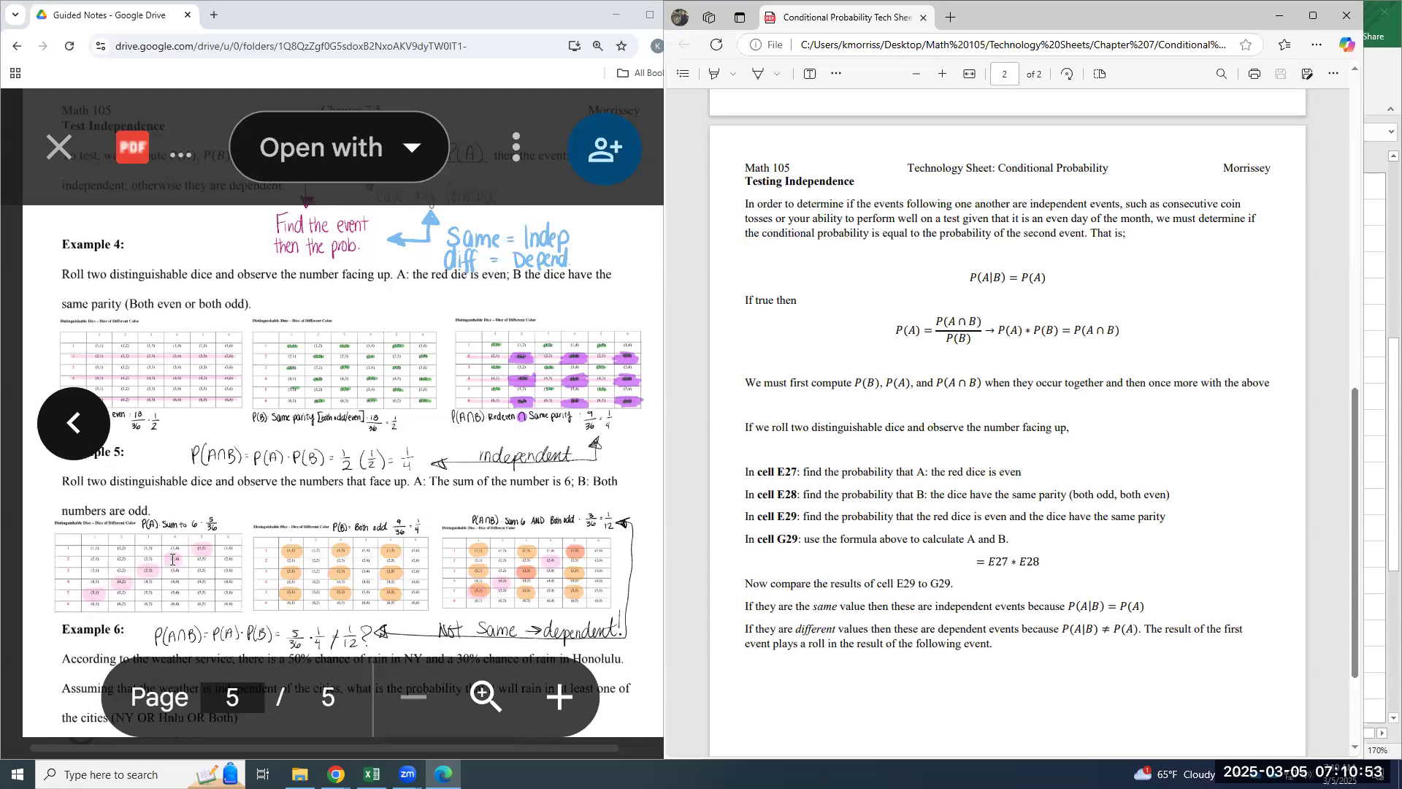
drag(1029, 12, 406, 33)
click(1039, 474)
click(1040, 475)
text(=1)
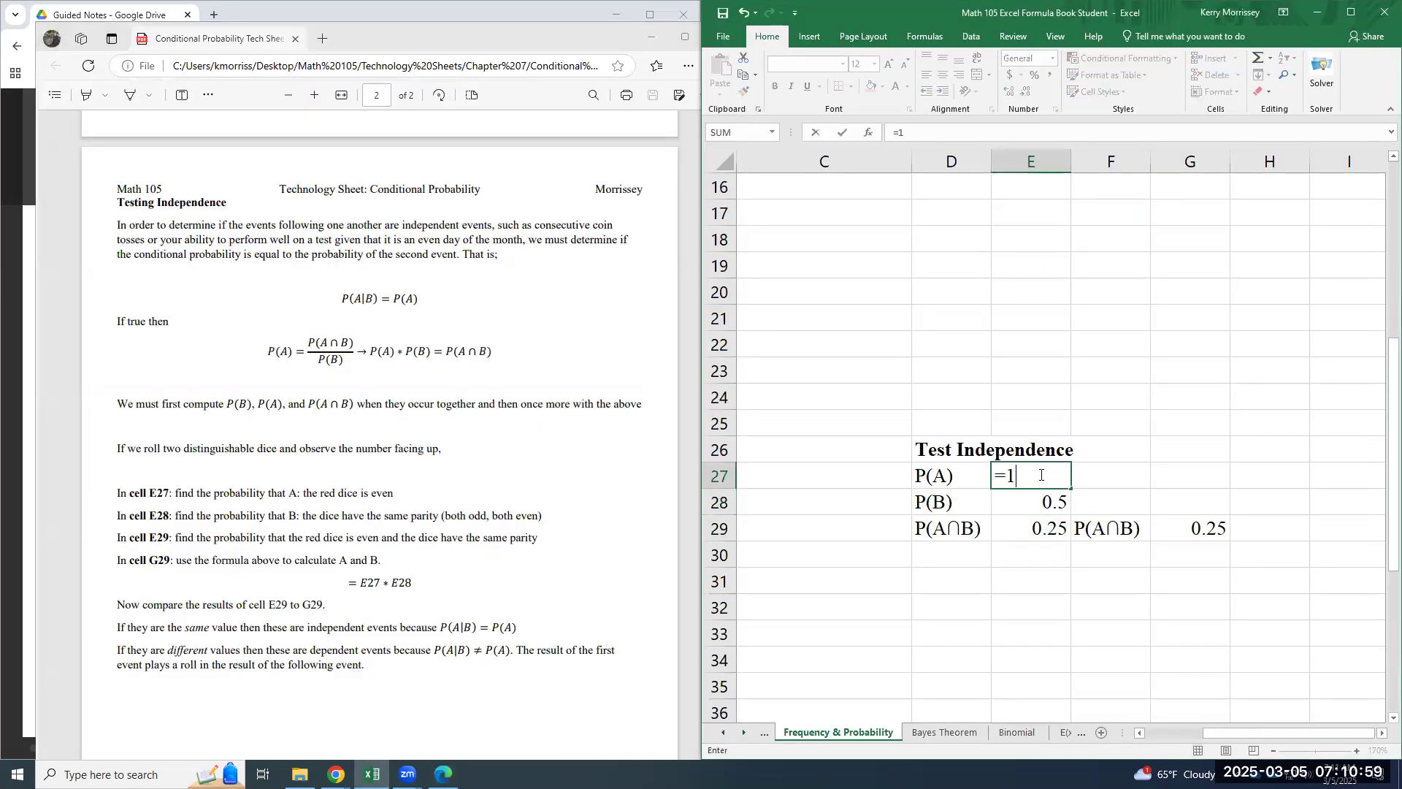
text(6/36)
key(Return)
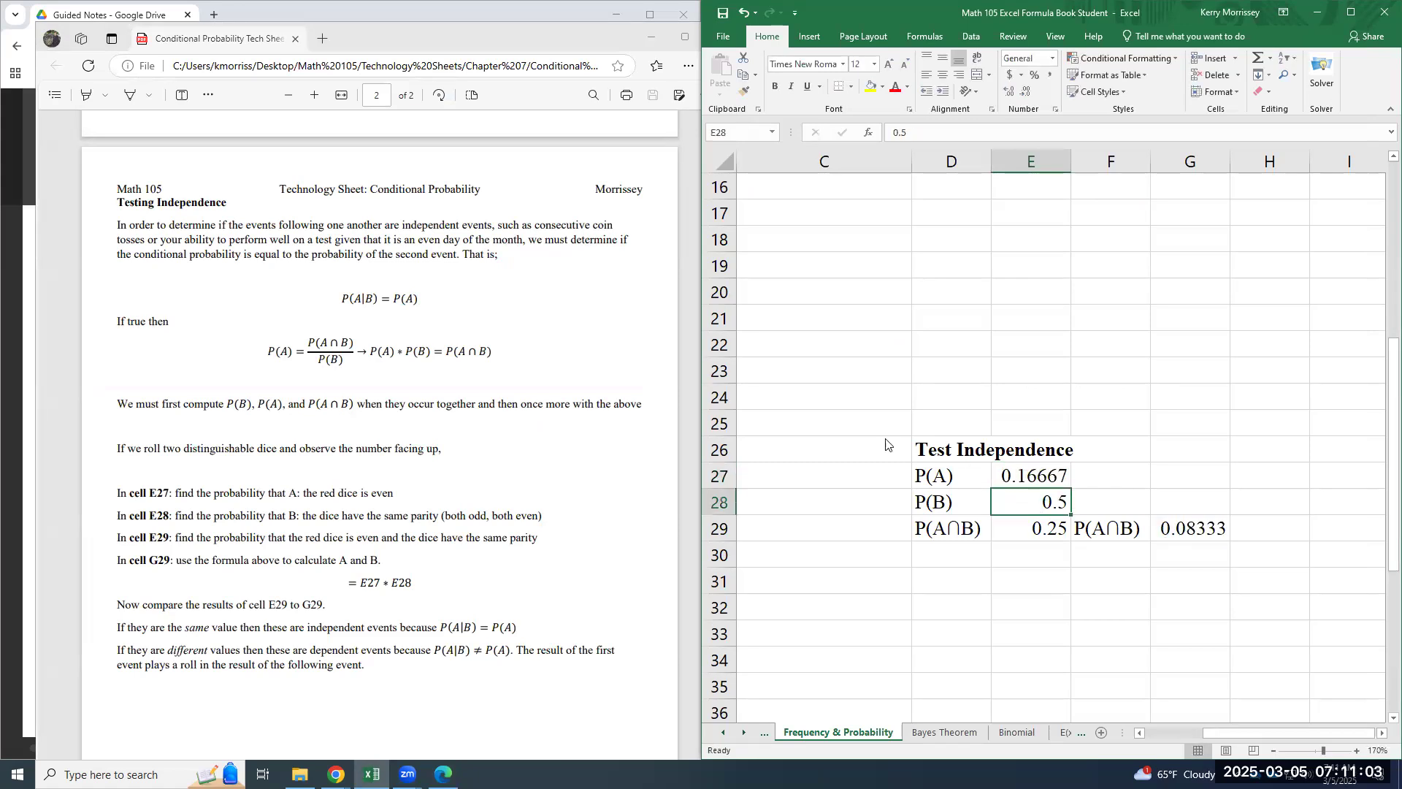
- Clear the view of the guided notes and enter Example 5's probabilities, =9/36 for P(B) in E28 and =3/36 for P(A∩B) in E29
click(652, 37)
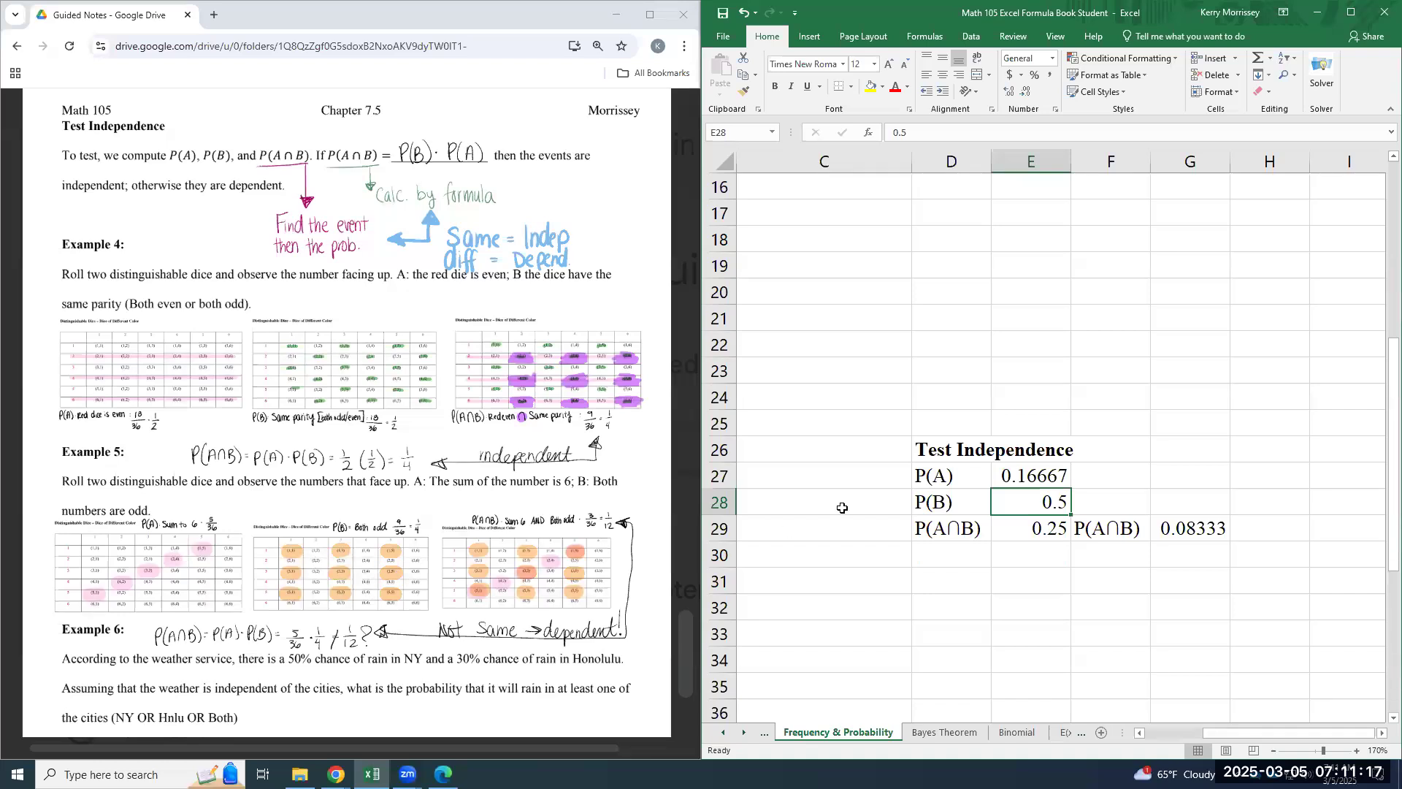
text(=9/36)
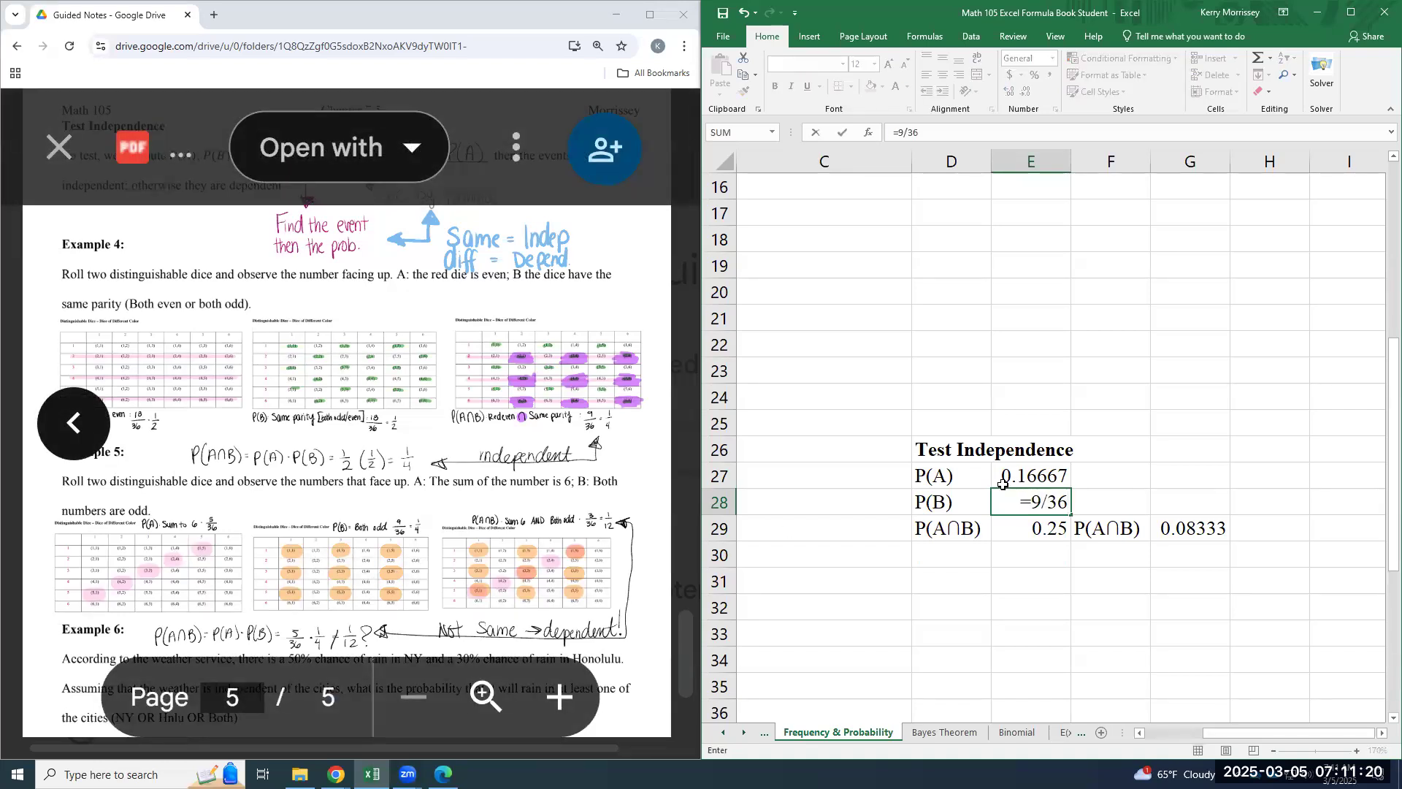
key(Return)
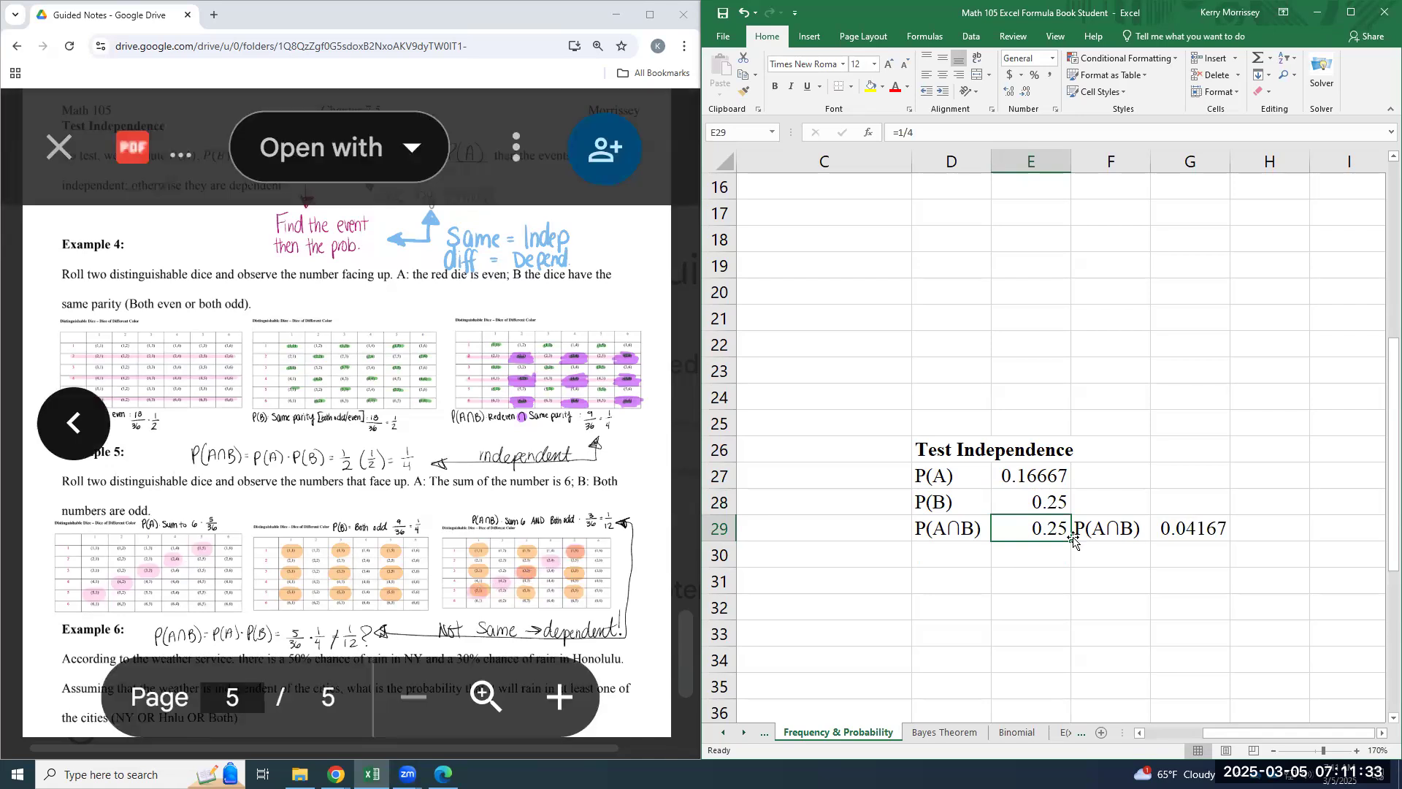
text(=3)
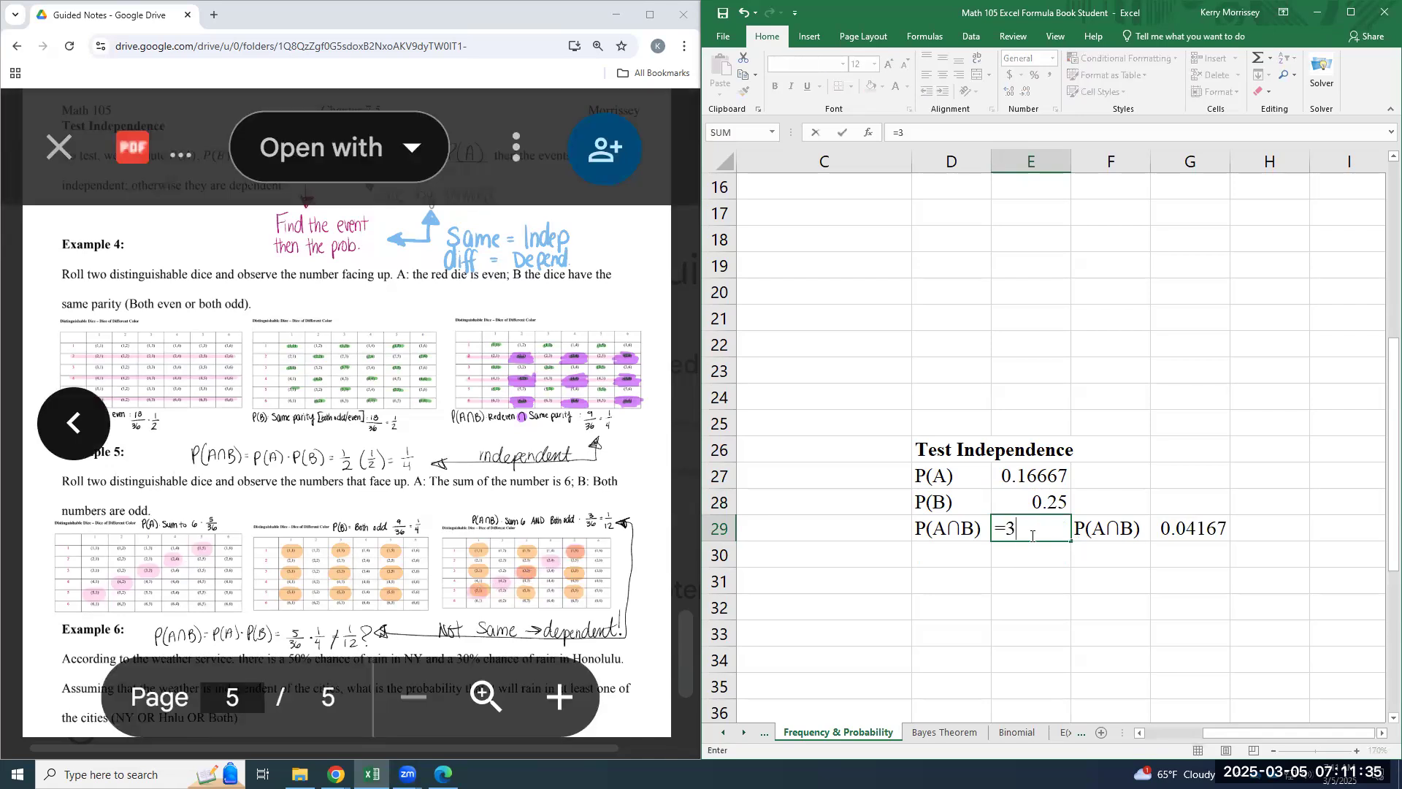
text(/36)
key(Return)
click(1032, 536)
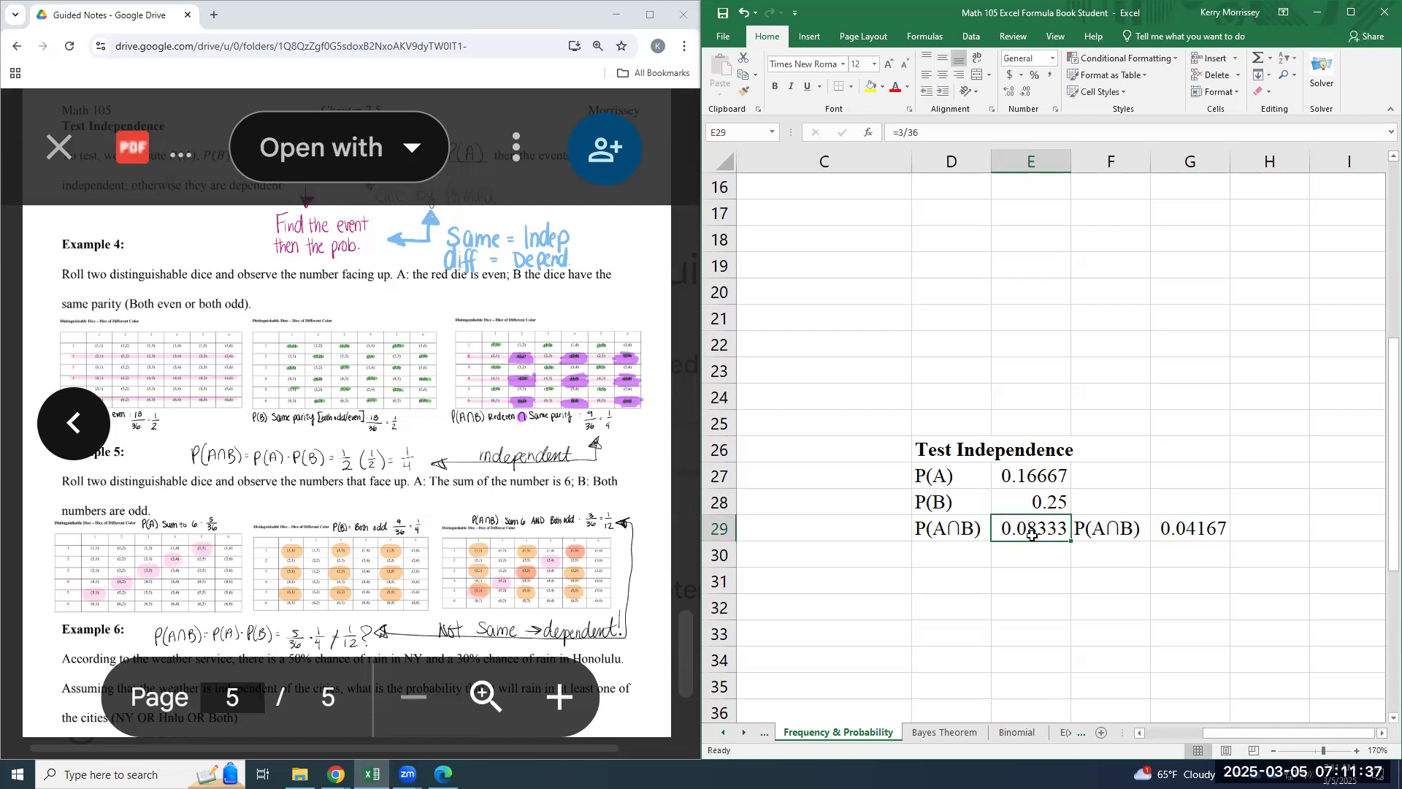
- Re-enter the product formula =E27*E28 in G29 for Example 5
click(1165, 530)
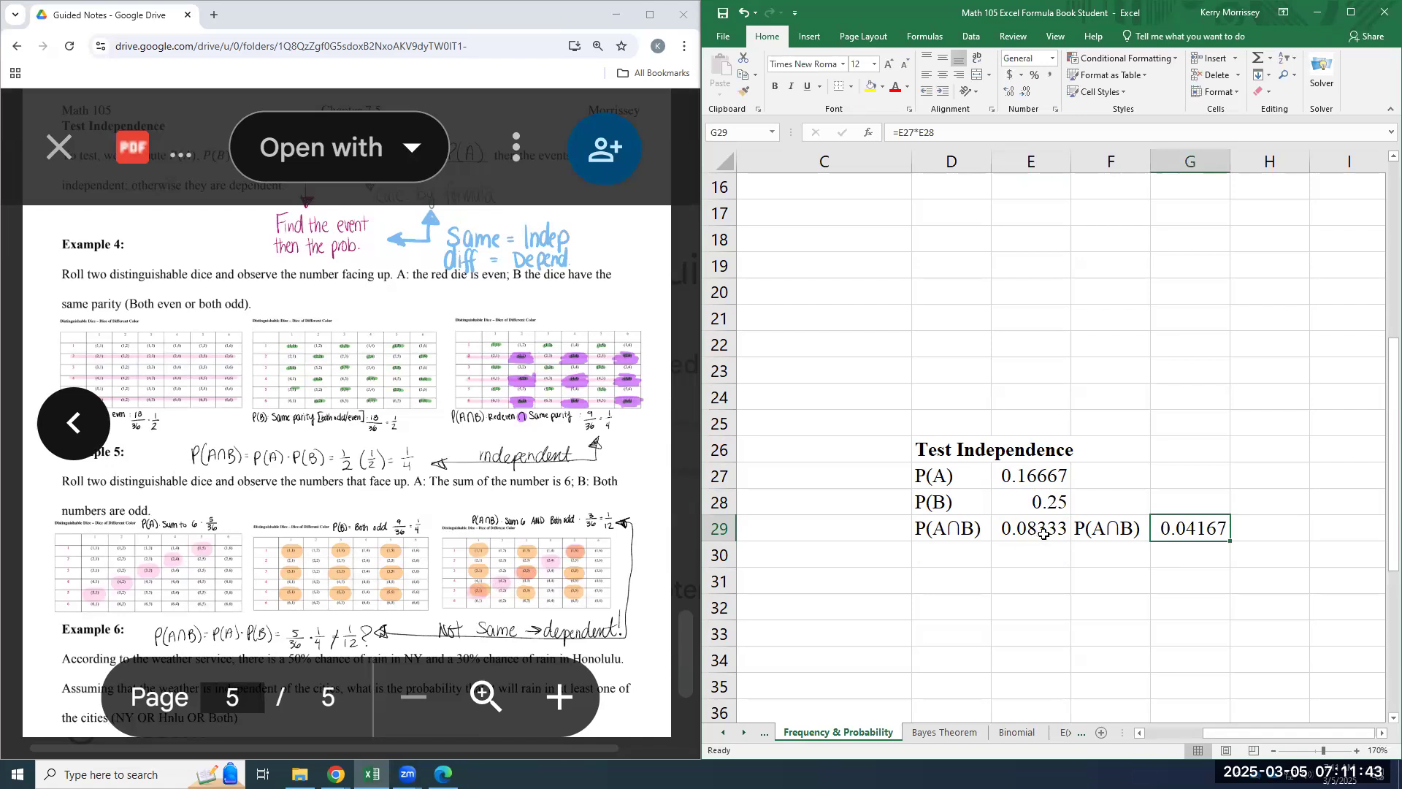
text(=)
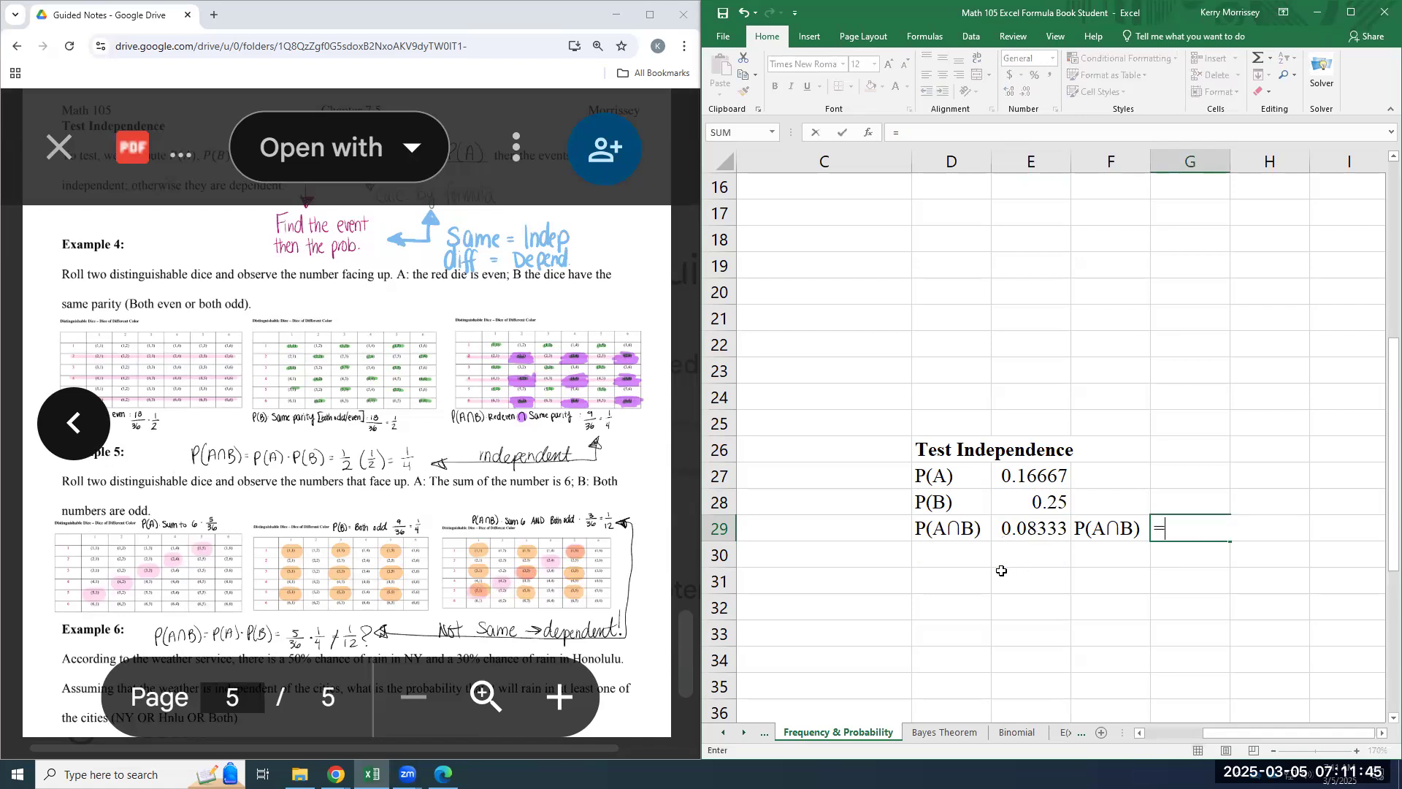
click(1055, 479)
text(*)
click(1023, 497)
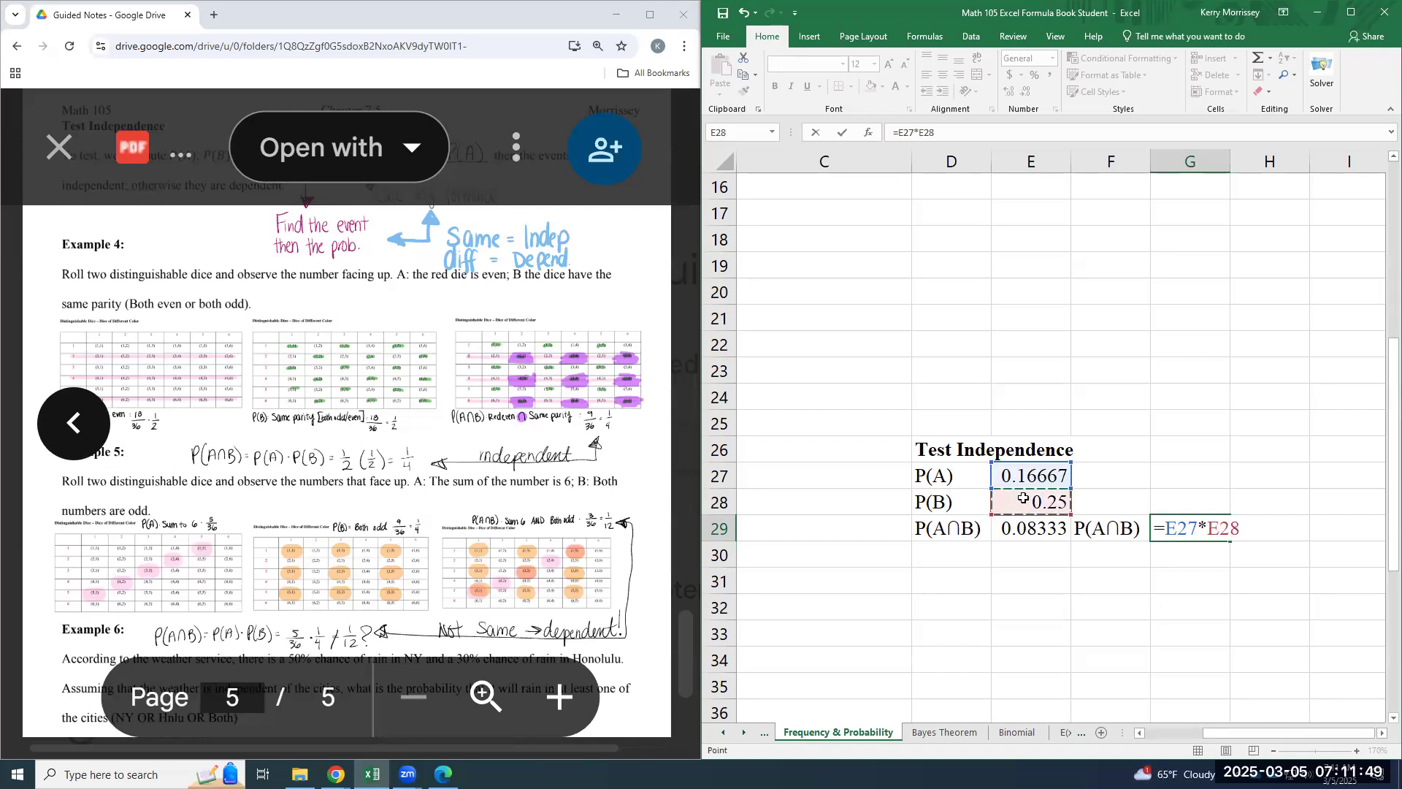
key(Return)
key(Up)
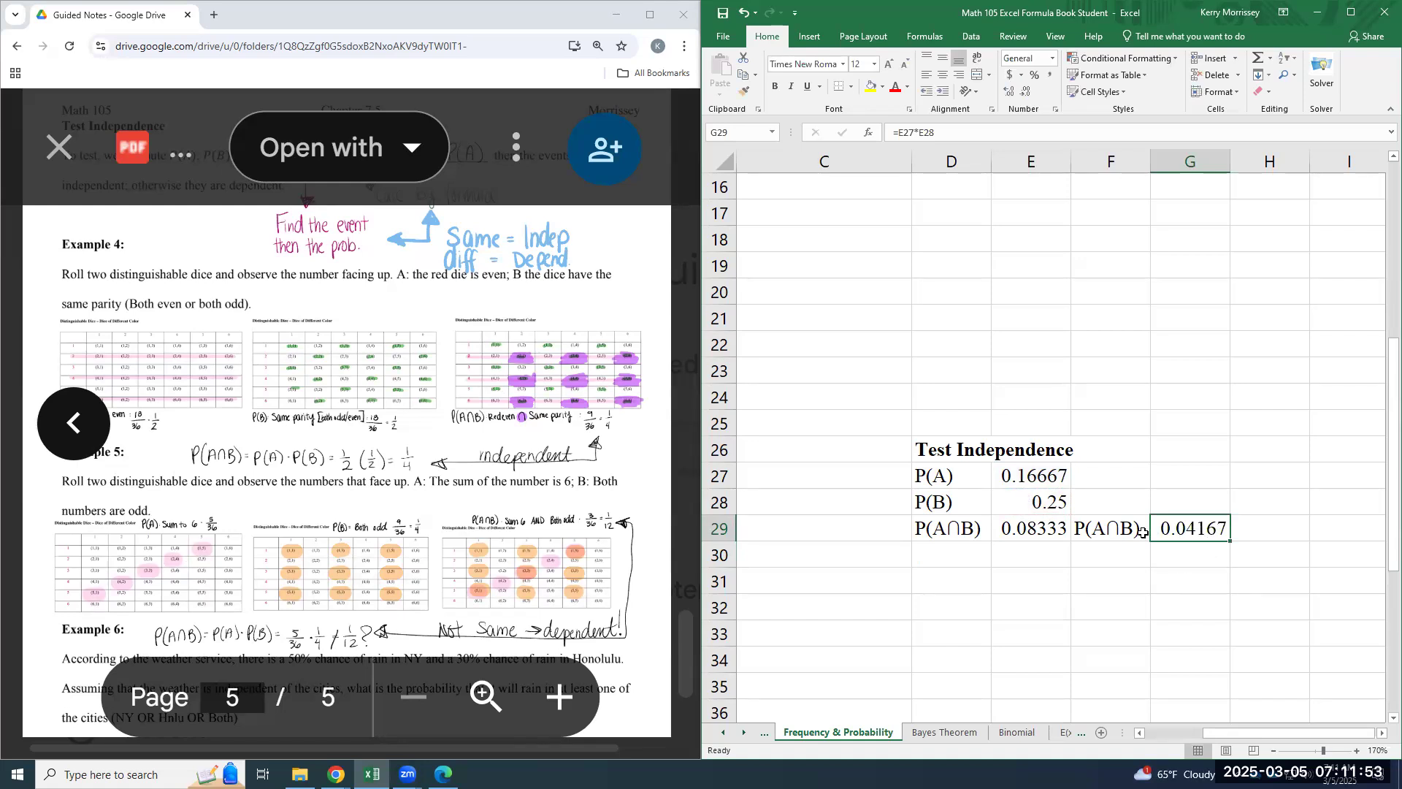
key(Return)
- Compare Example 5's P(A∩B) in E29 with the calculated product in G29 to judge whether the events are independent
click(1201, 528)
click(1047, 540)
click(1175, 547)
click(1194, 535)
click(1052, 530)
click(1190, 529)
click(1052, 529)
click(1200, 546)
click(1201, 532)
click(1054, 564)
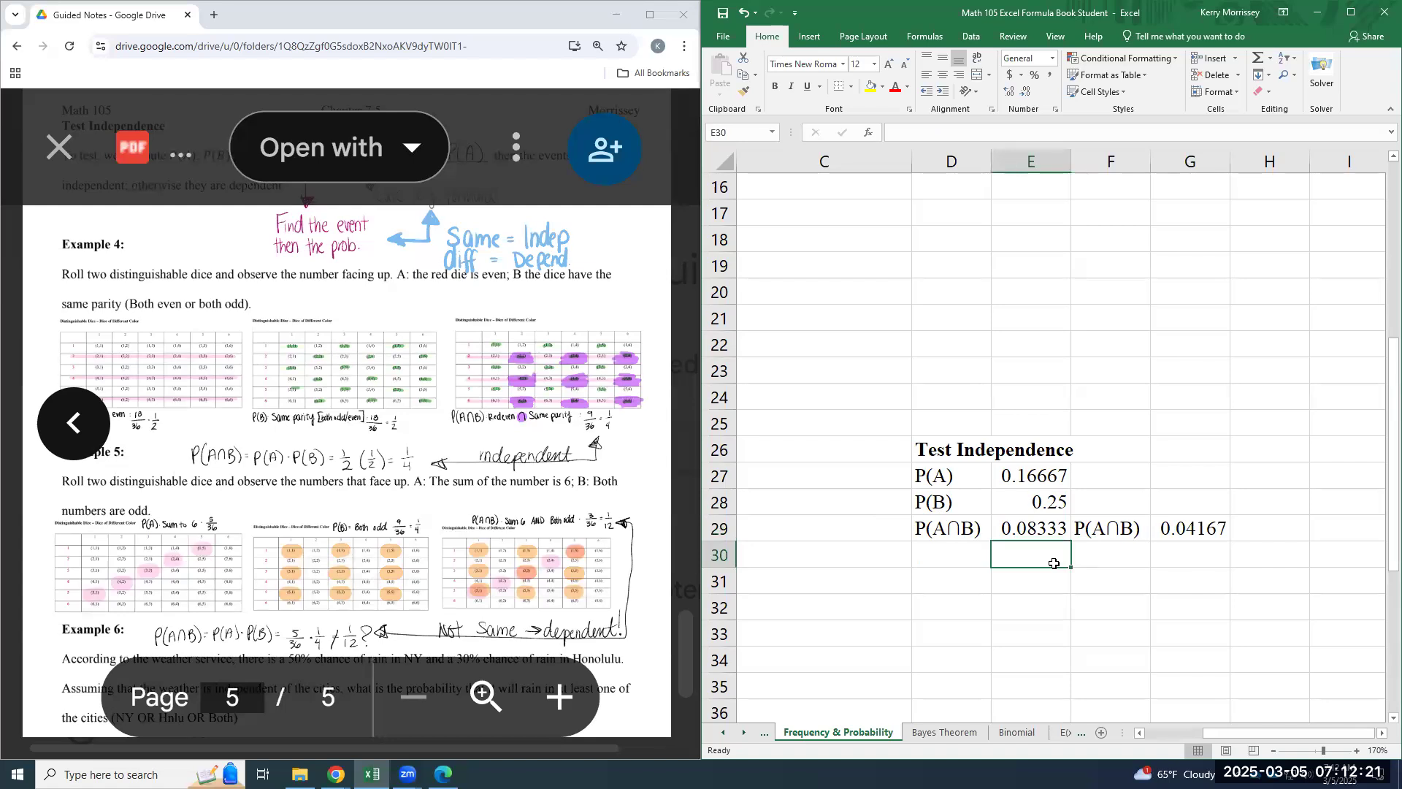
click(1209, 525)
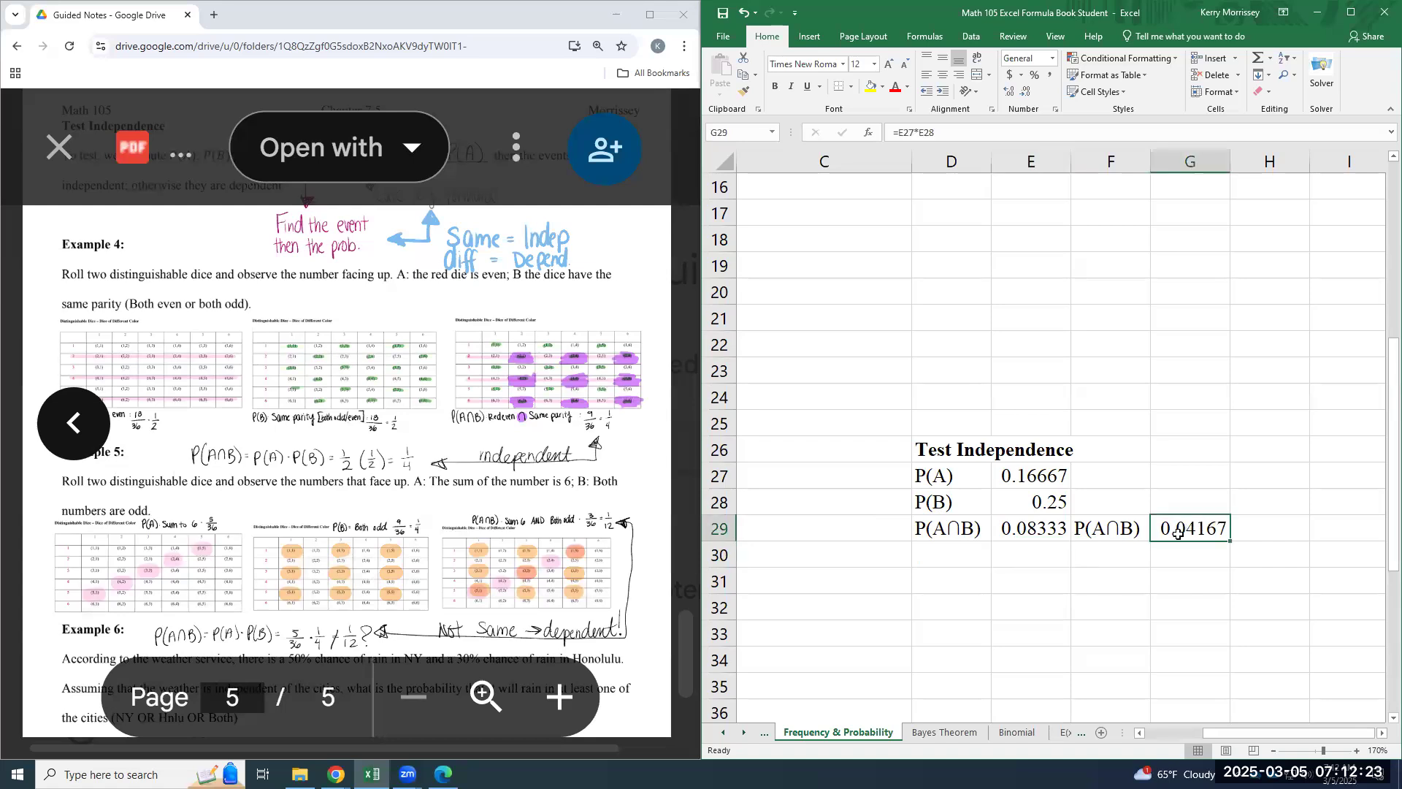